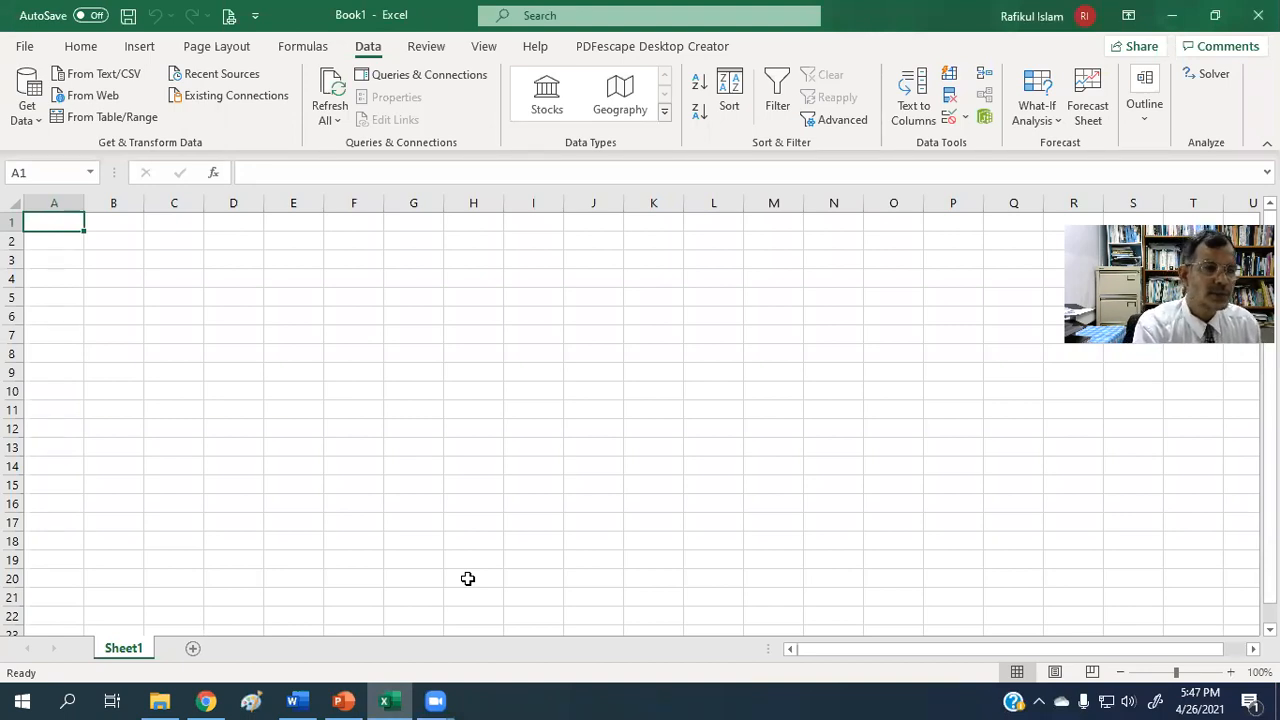
# Check the program options for the Solver Add-in among the active add-ins, and find the Solver command among the data tools.
pyautogui.click(25, 48)
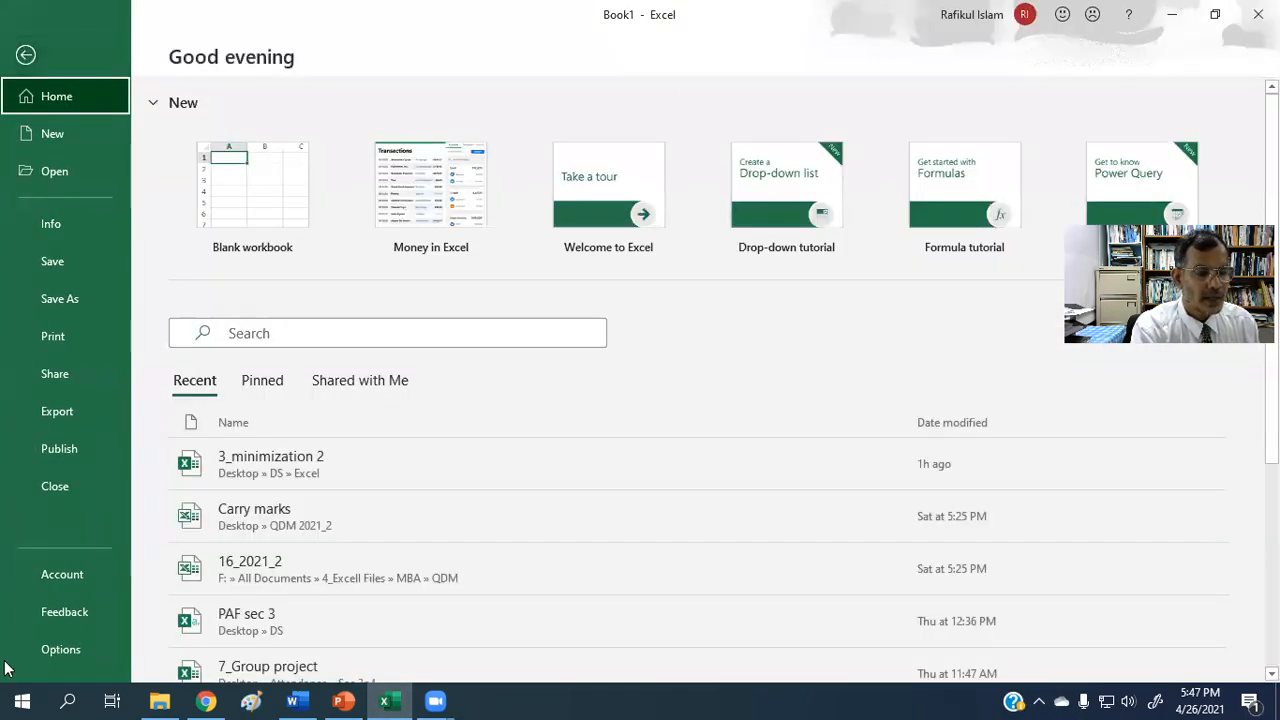
pyautogui.click(77, 651)
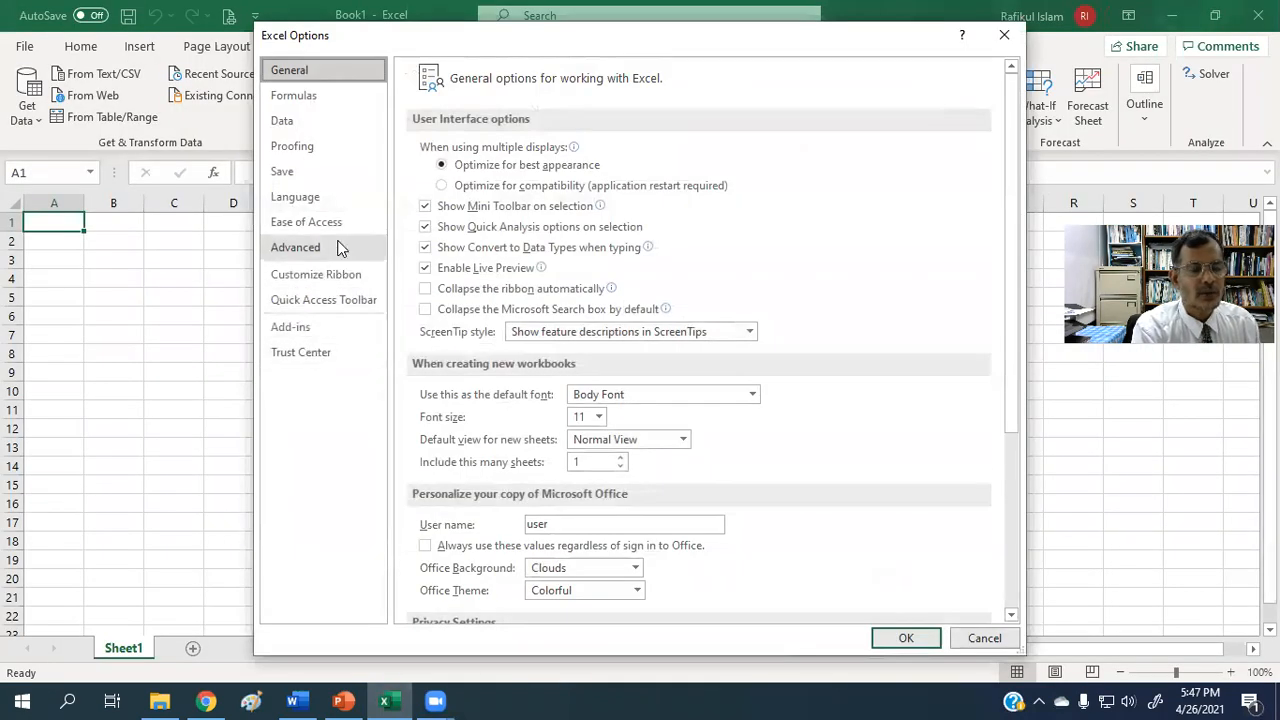
pyautogui.click(306, 332)
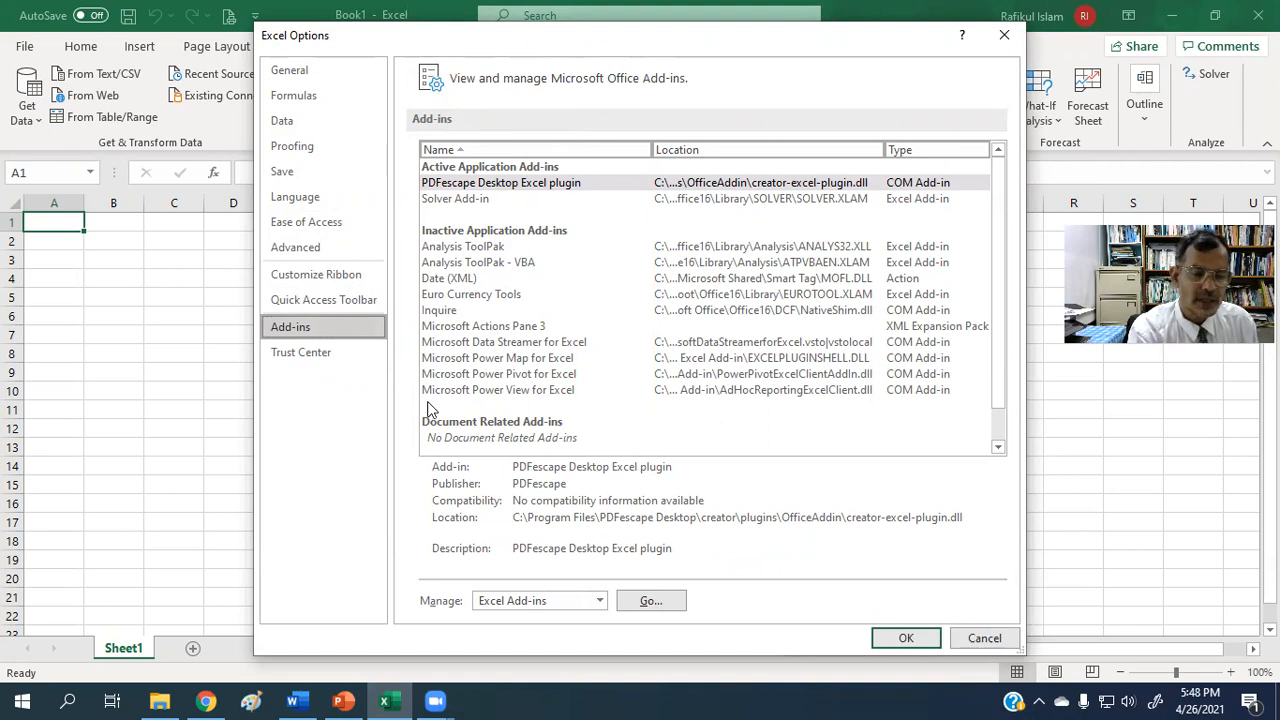
pyautogui.click(907, 639)
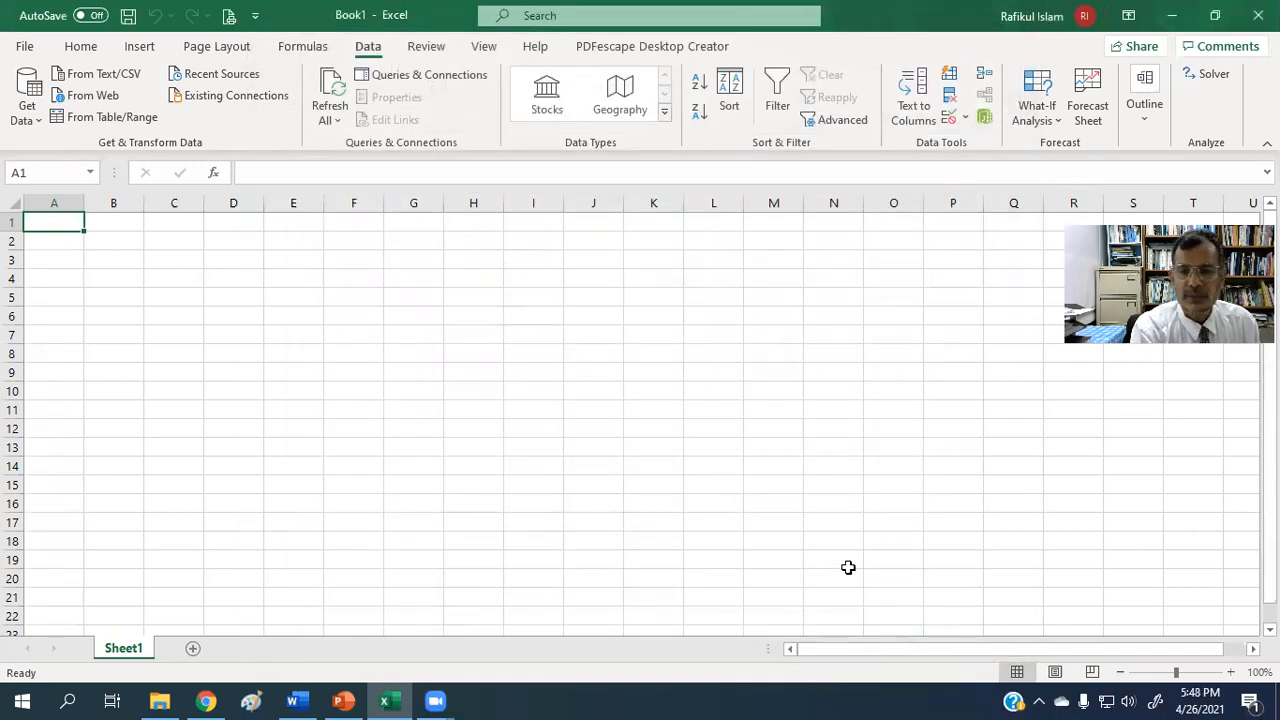
pyautogui.click(83, 48)
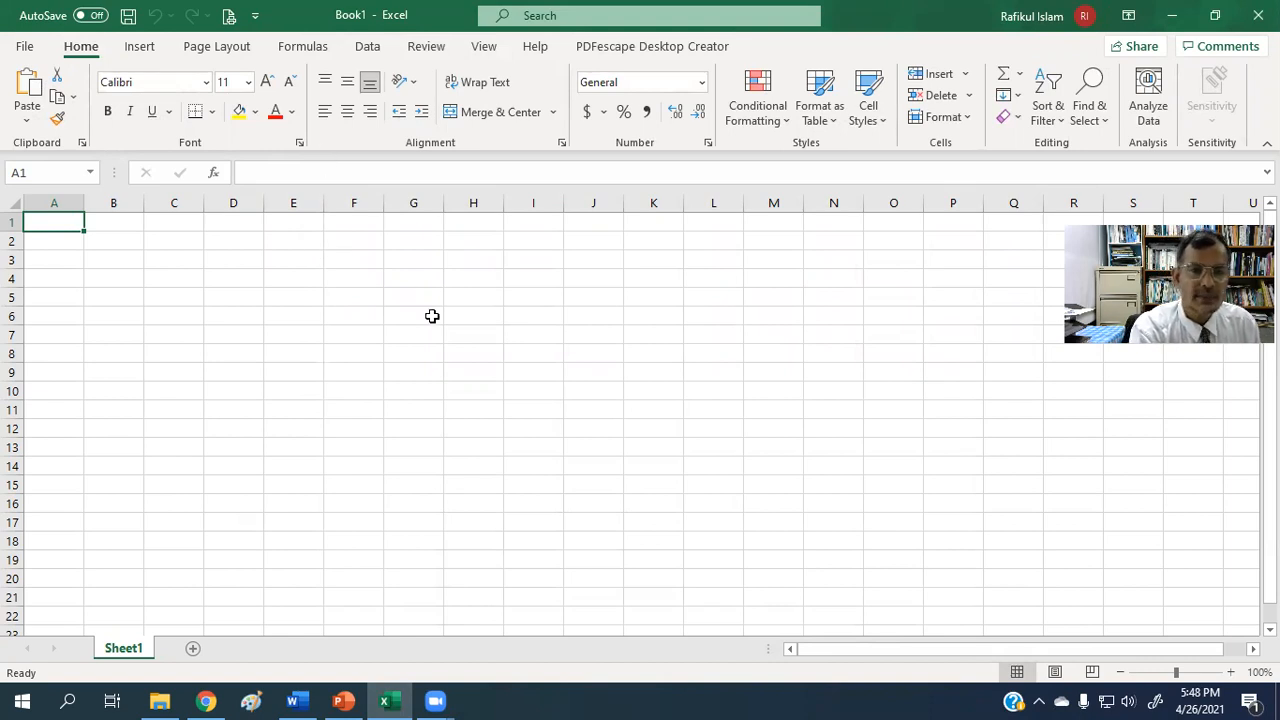
pyautogui.click(369, 47)
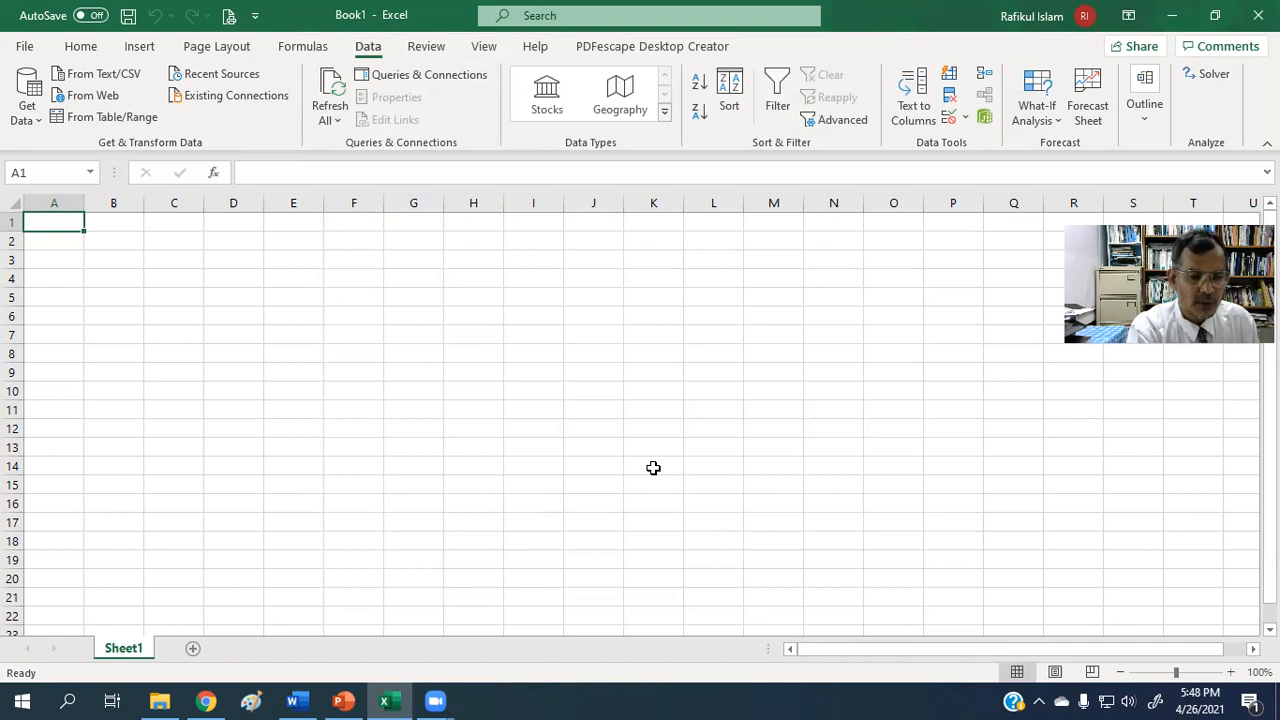
# Consult the Formulation slide in PowerPoint, and enter the heading Variables in cell A1 of the Excel workbook.
pyautogui.click(340, 700)
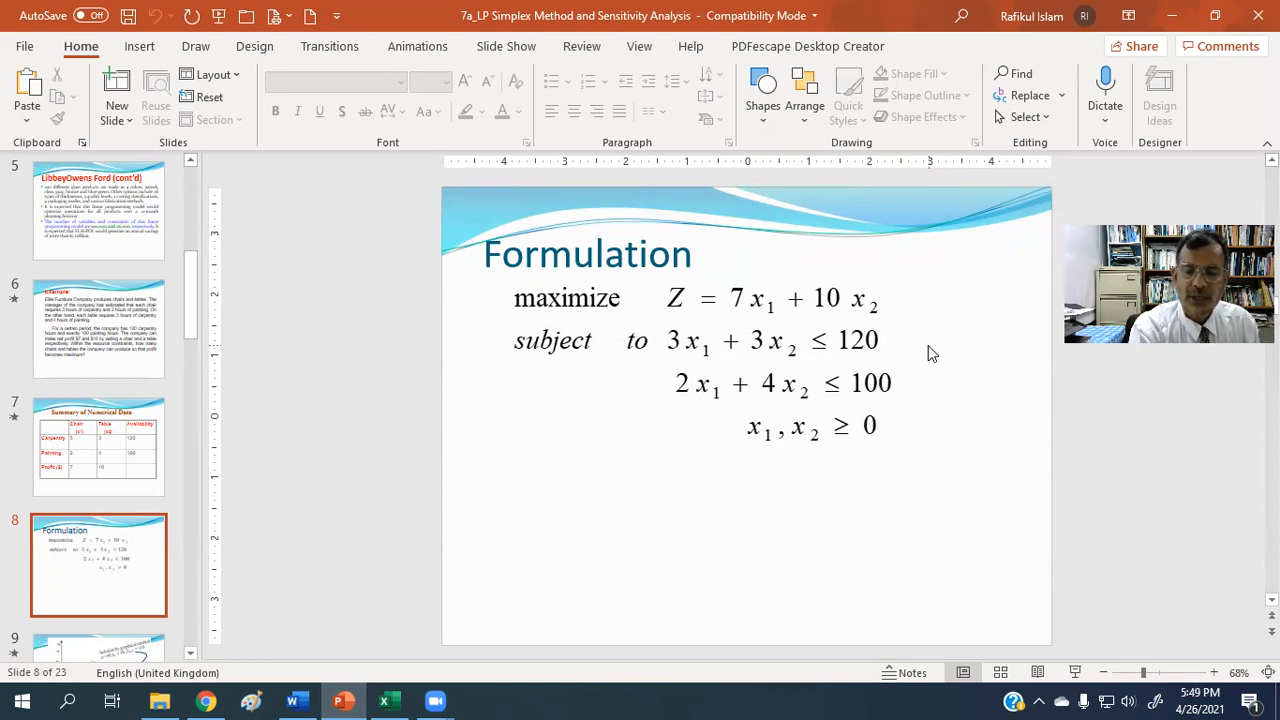
pyautogui.click(1172, 20)
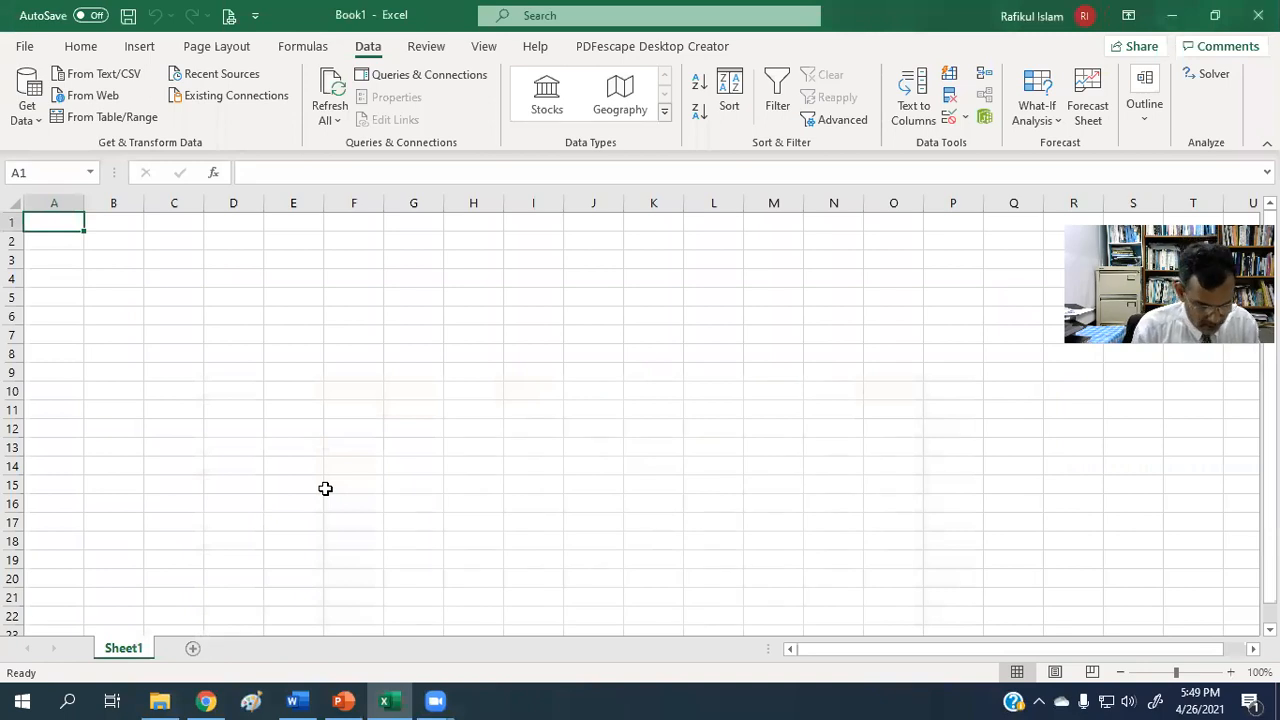
pyautogui.write('Va')
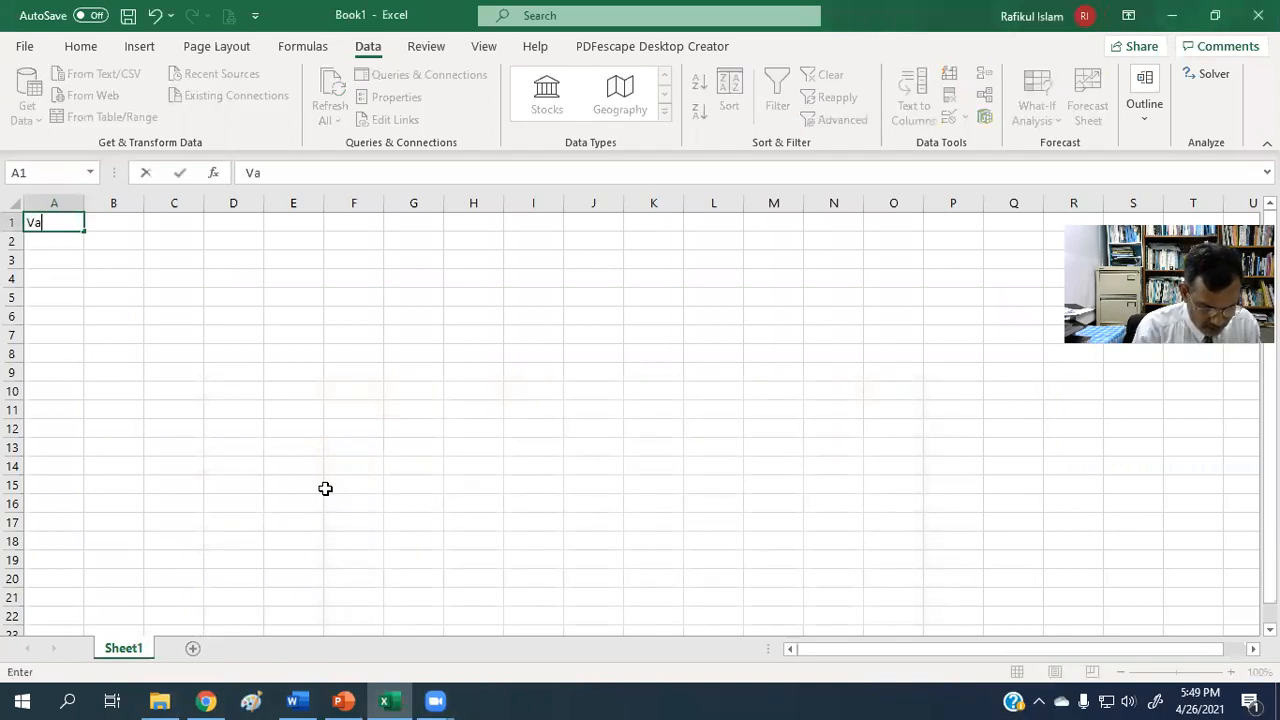
pyautogui.write('riables')
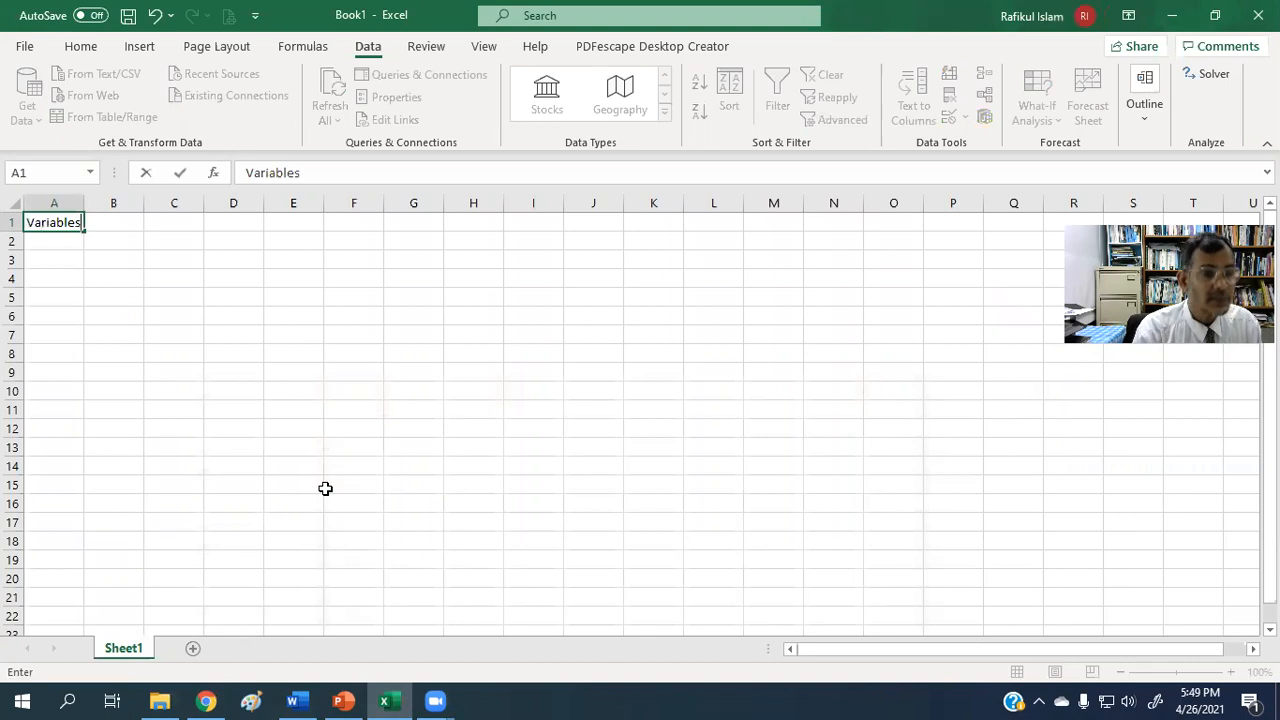
pyautogui.click(89, 463)
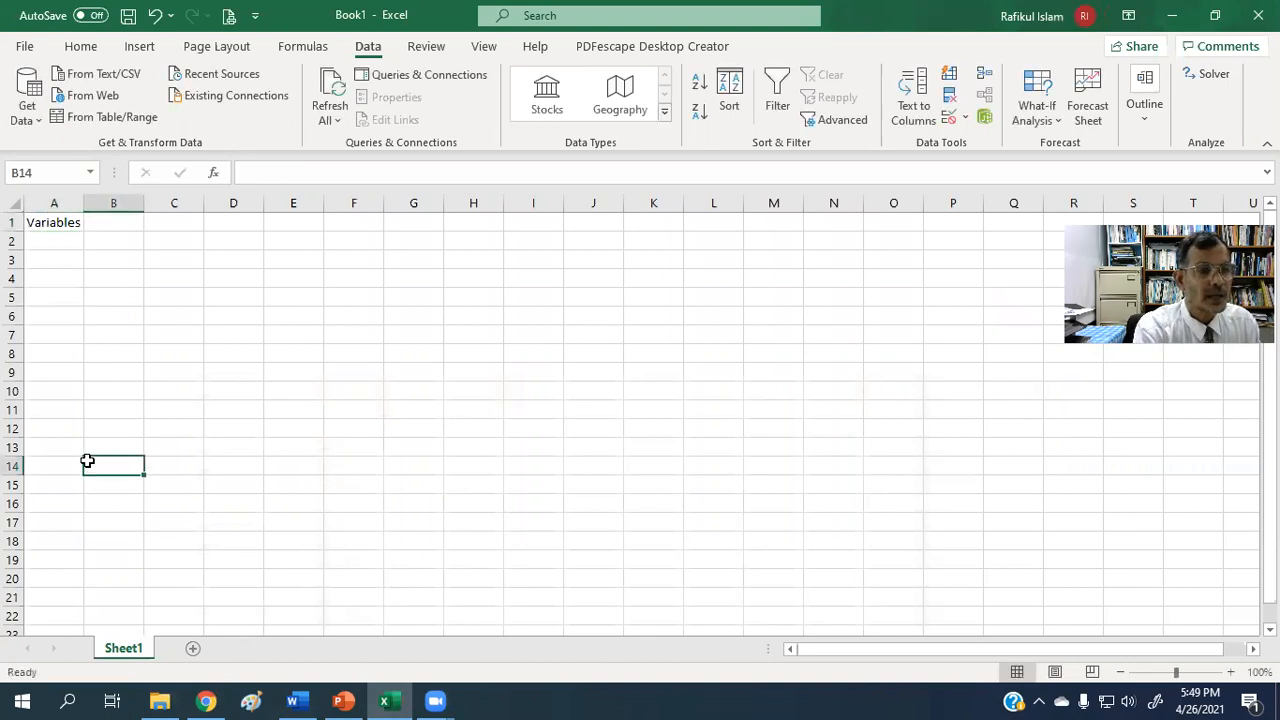
# Enter the variable labels x1 in cell A3 and x2 in cell A4.
pyautogui.click(51, 259)
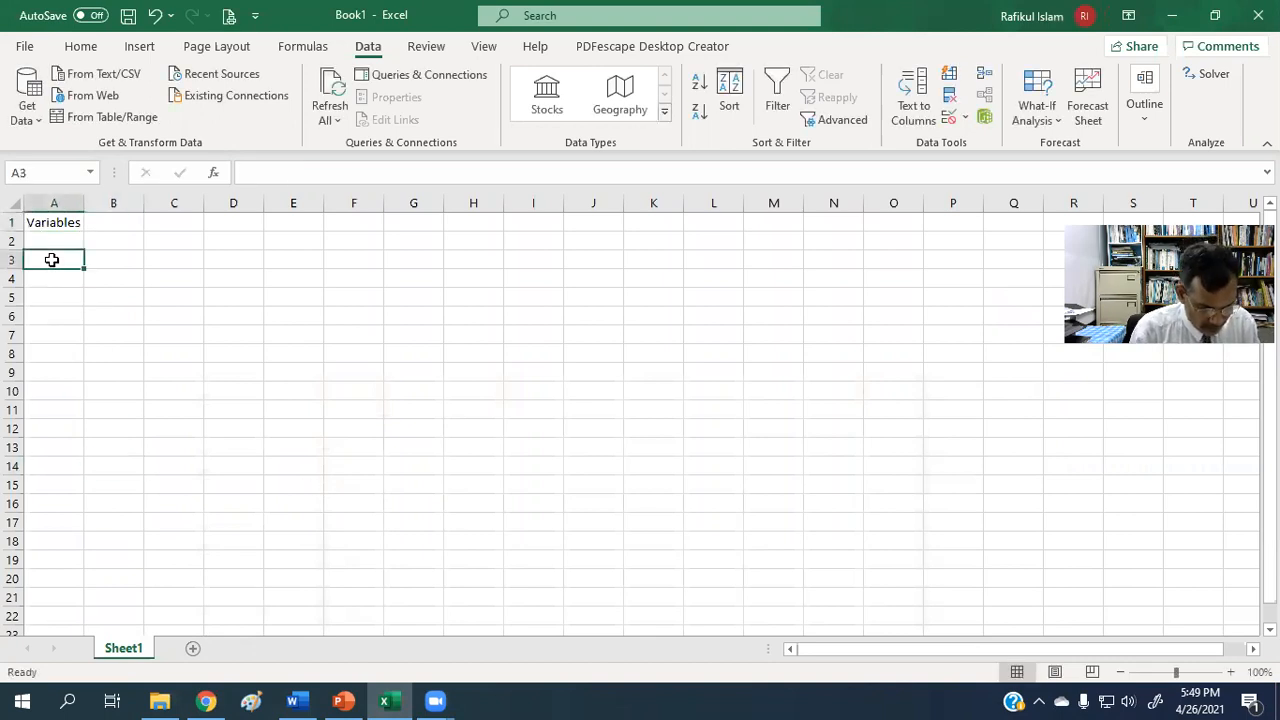
pyautogui.write('x1')
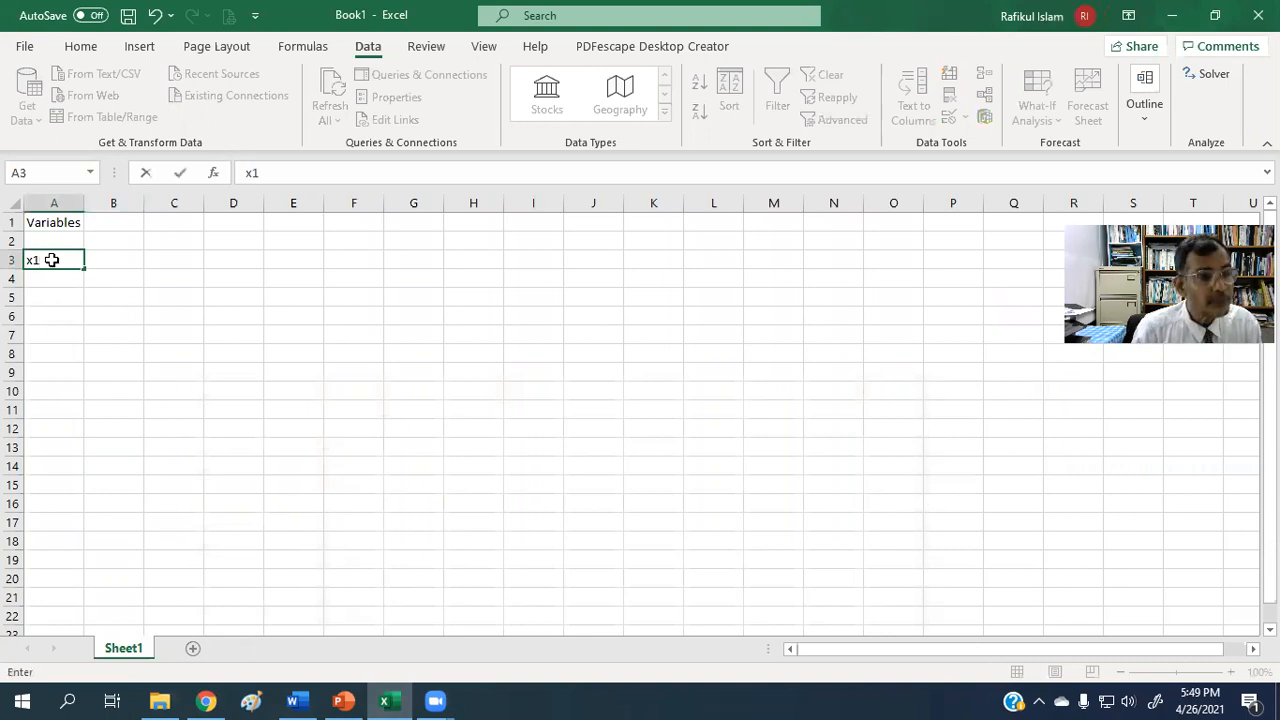
pyautogui.press('Return')
pyautogui.write('x2')
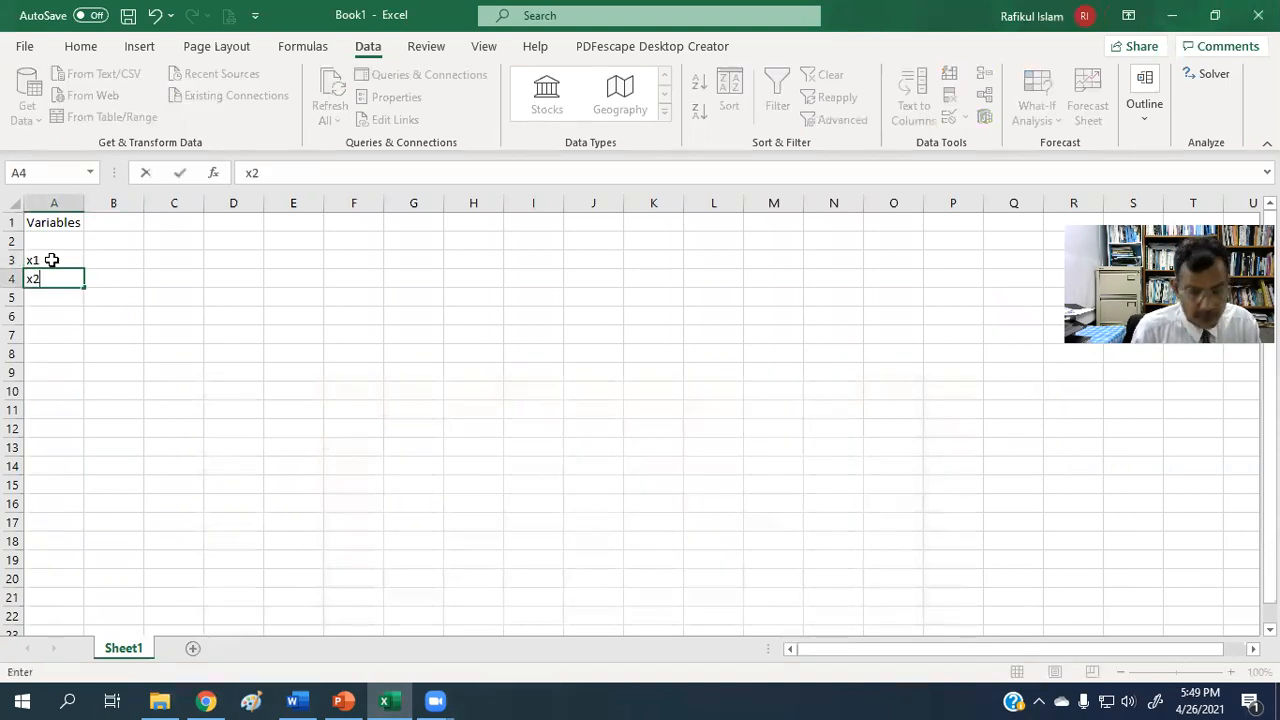
pyautogui.press('Return')
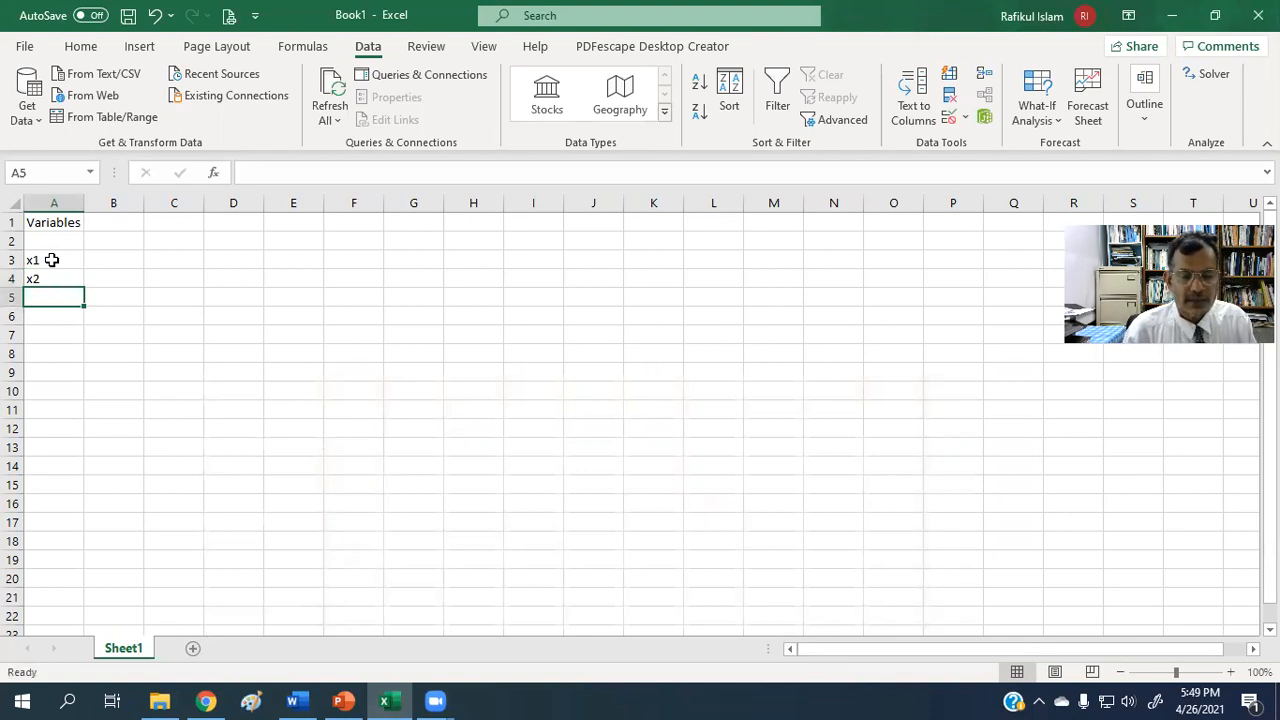
# Enter starting values of 0 for x1 in cell B3 and 0 for x2 in cell B4.
pyautogui.click(166, 330)
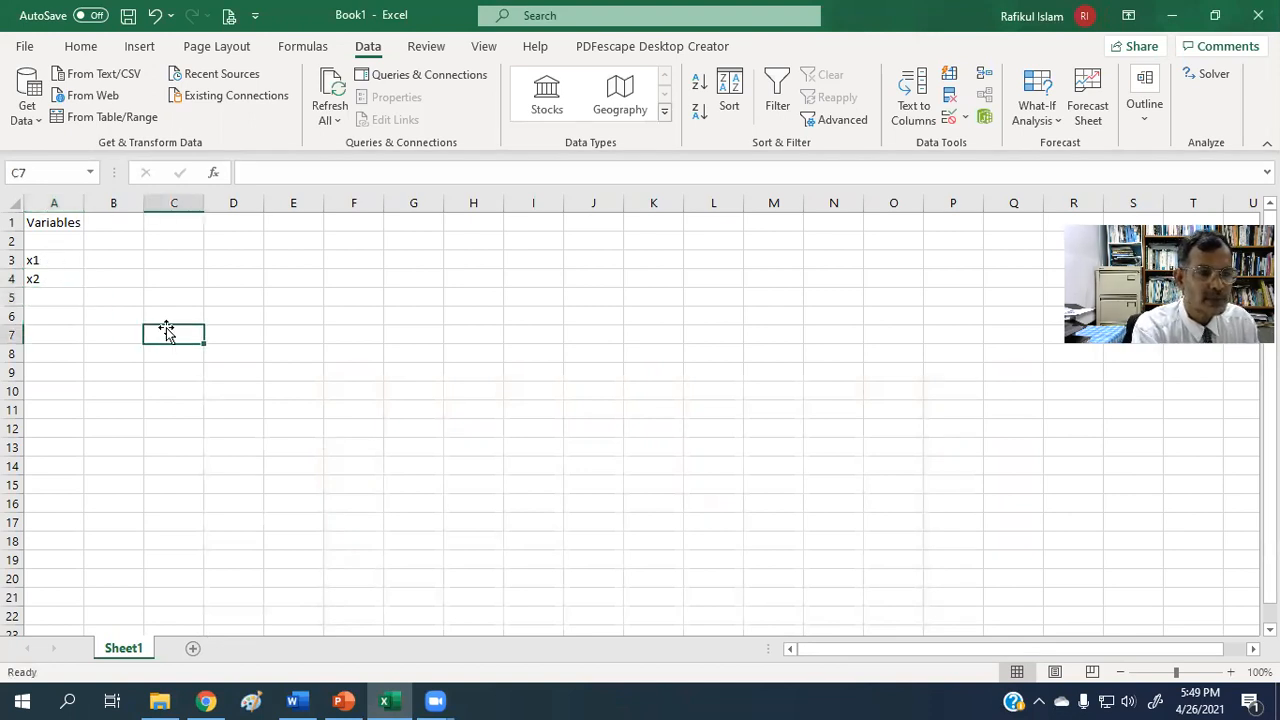
pyautogui.click(128, 261)
pyautogui.write('0')
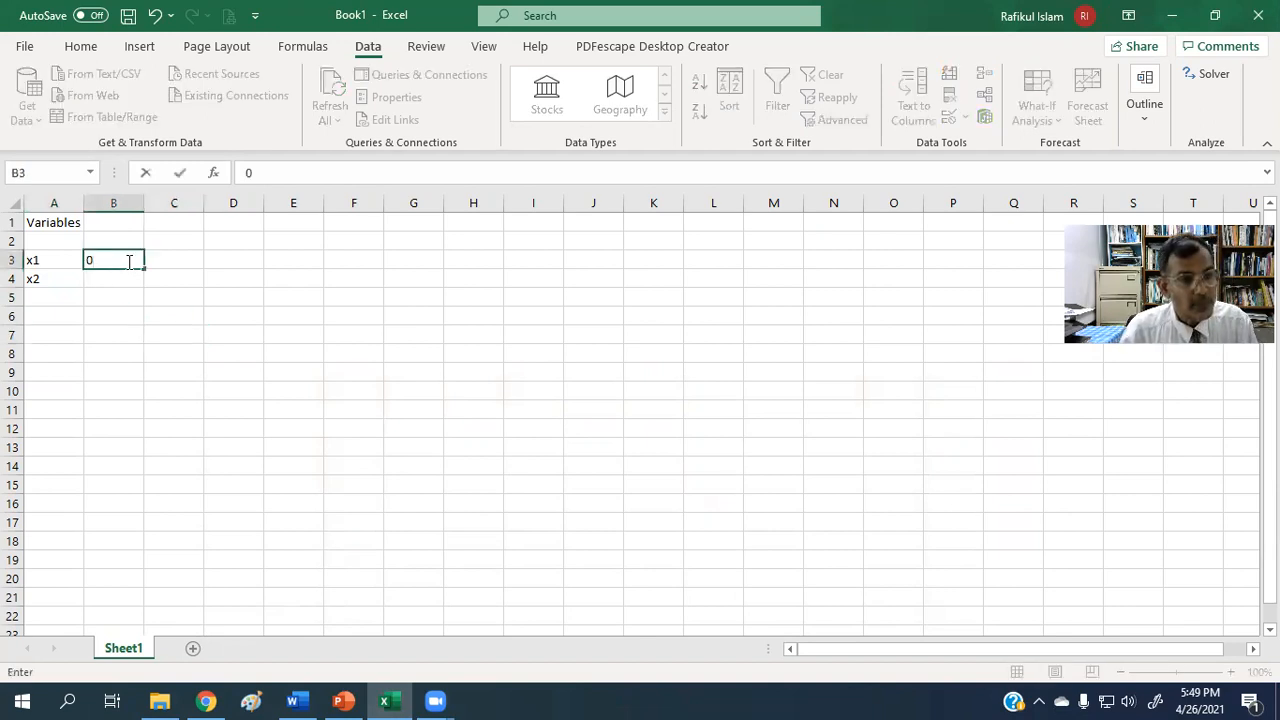
pyautogui.press('Return')
pyautogui.write('0')
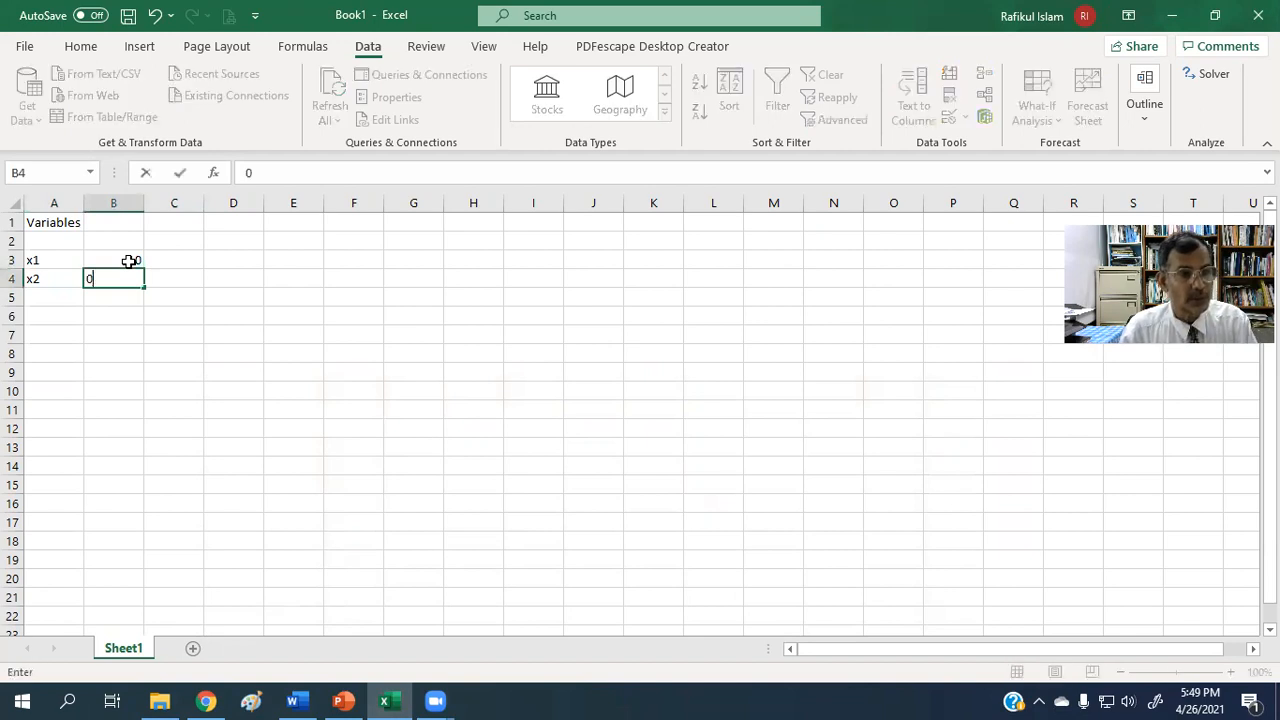
pyautogui.click(208, 389)
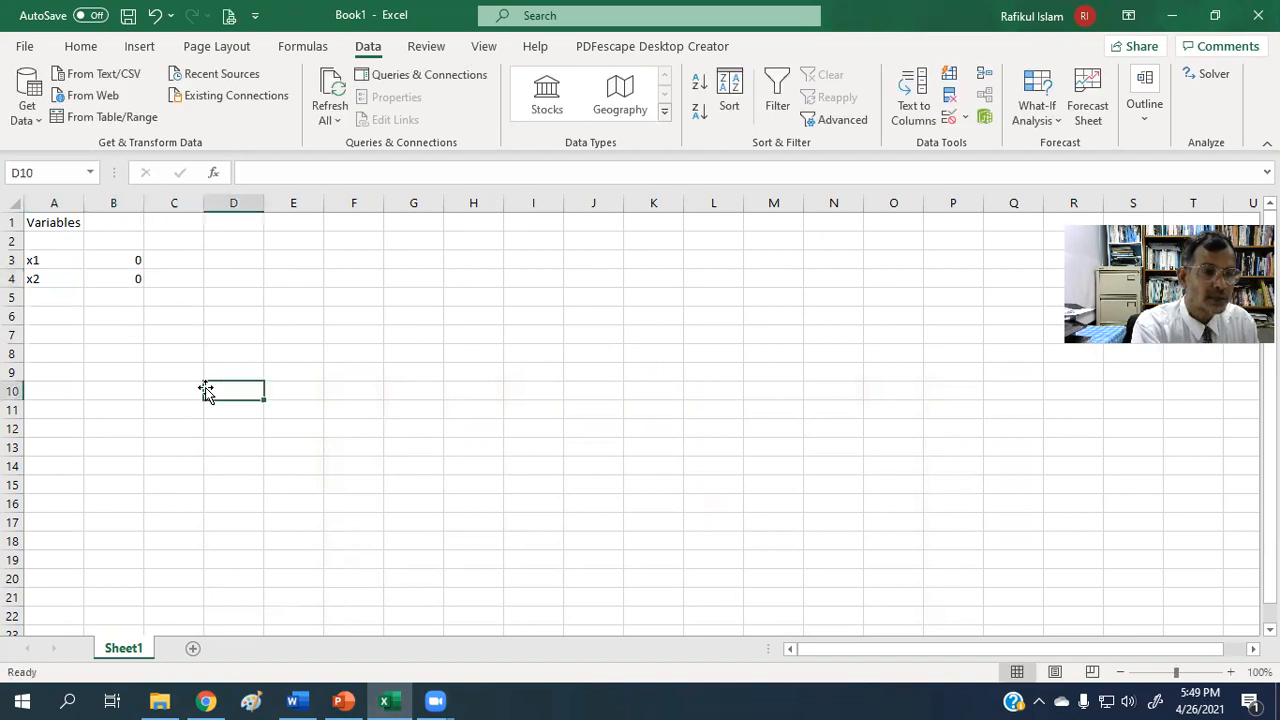
# Label the objective function row by entering maximize in cell A7.
pyautogui.click(46, 338)
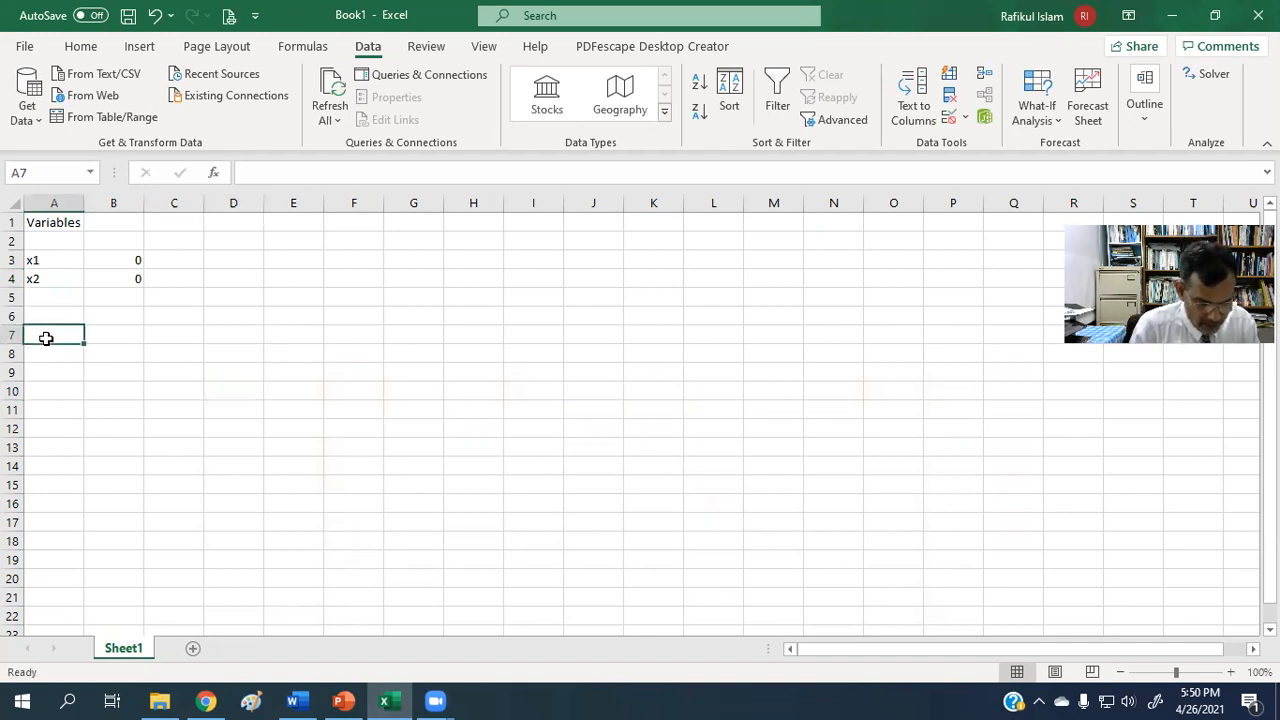
pyautogui.write('maxi')
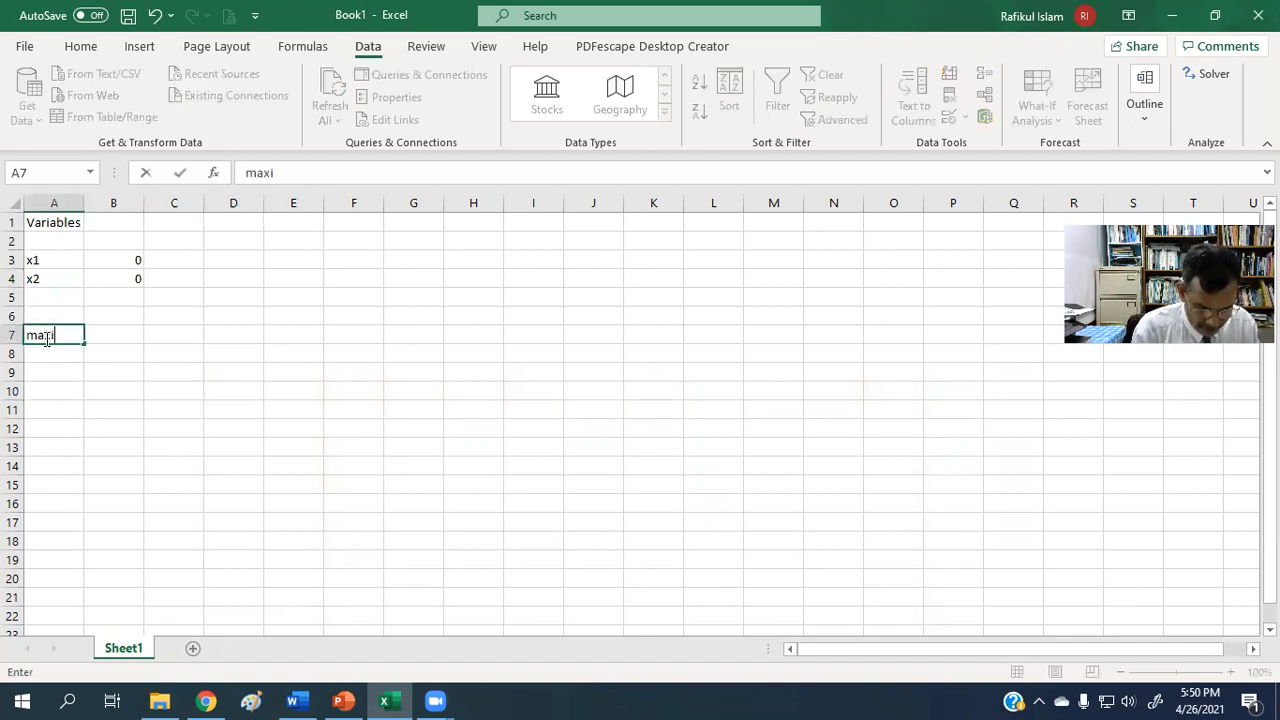
pyautogui.write('mize')
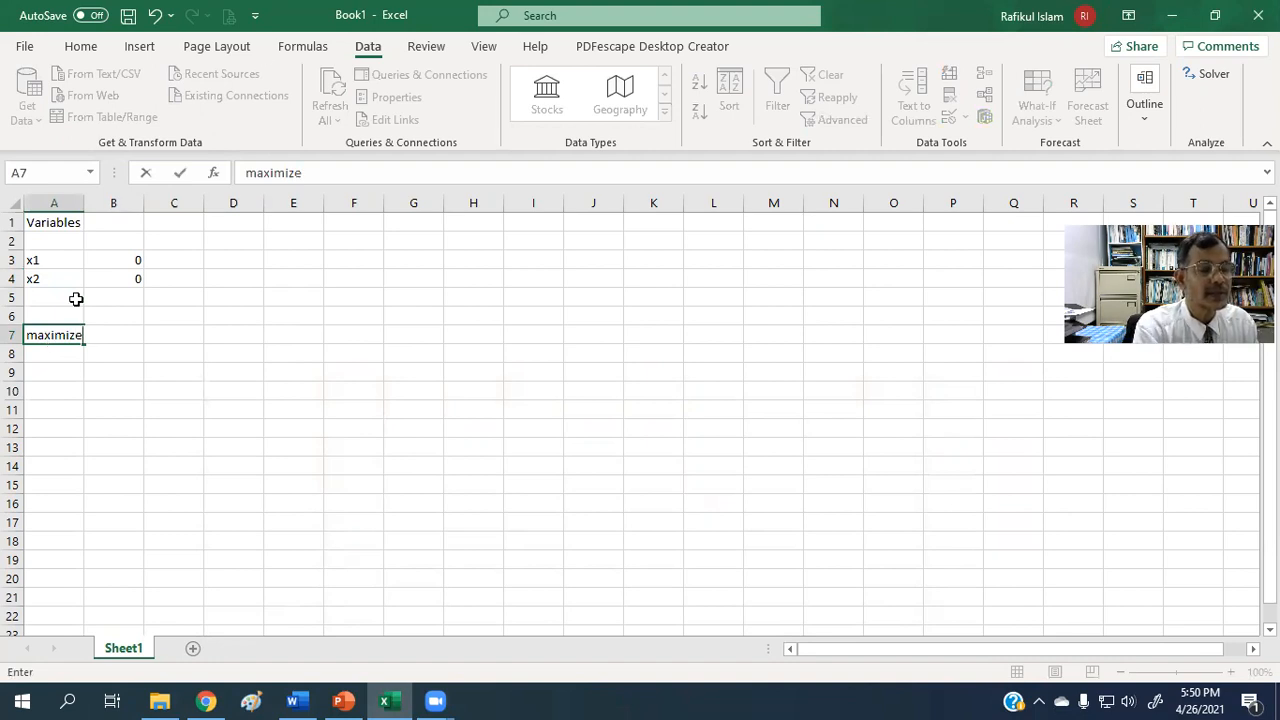
pyautogui.click(162, 339)
# Enter the objective function formula =7*B3+10*B4 in cell B7, beside the maximize label.
pyautogui.click(125, 336)
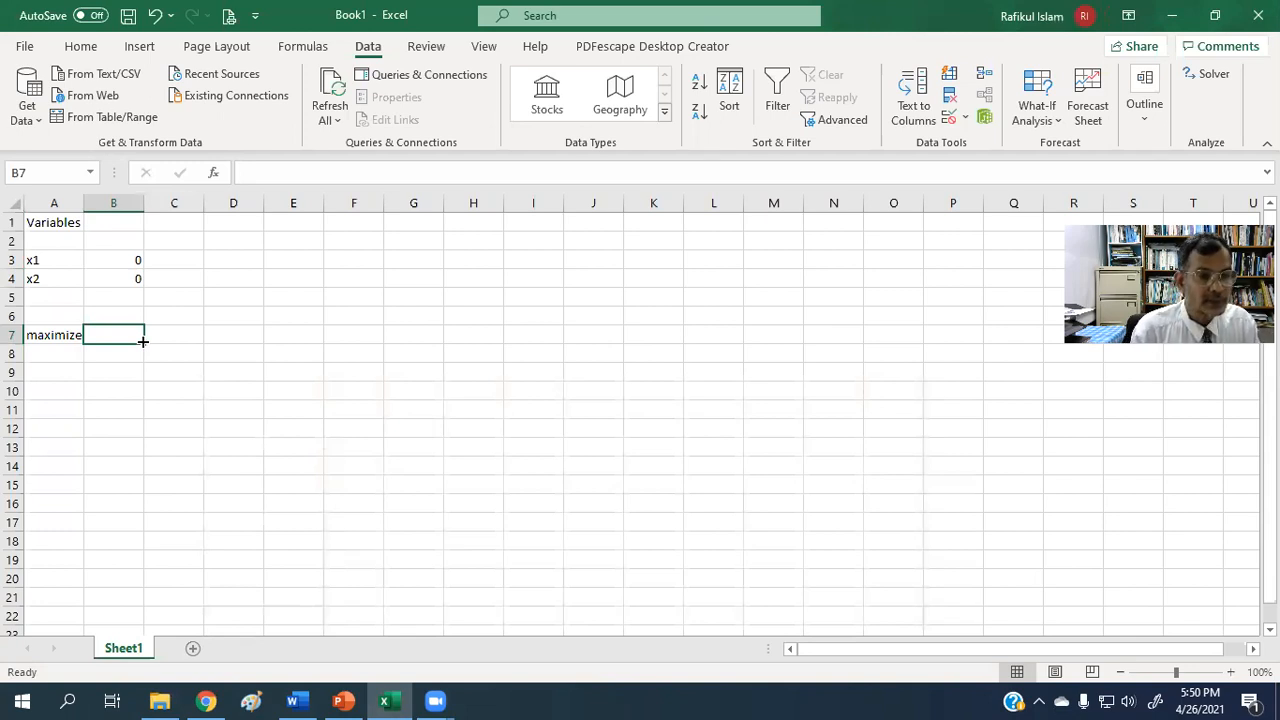
pyautogui.write('=')
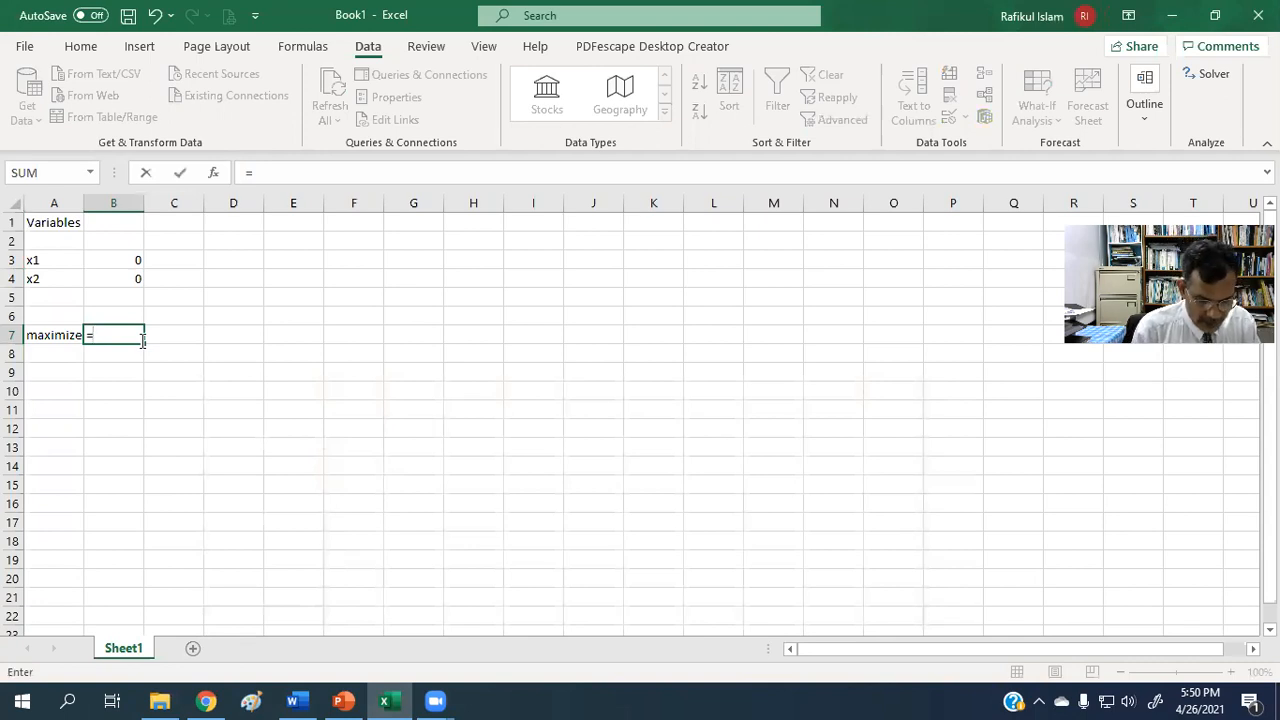
pyautogui.write('7')
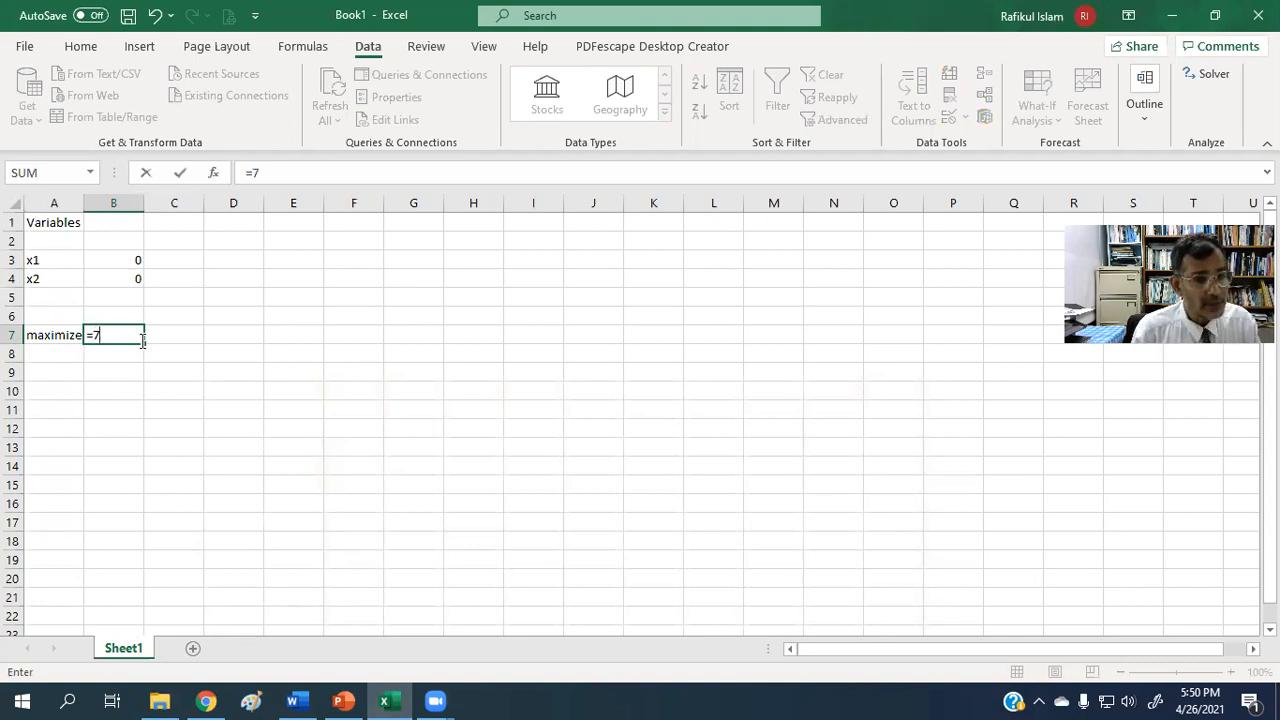
pyautogui.write('*')
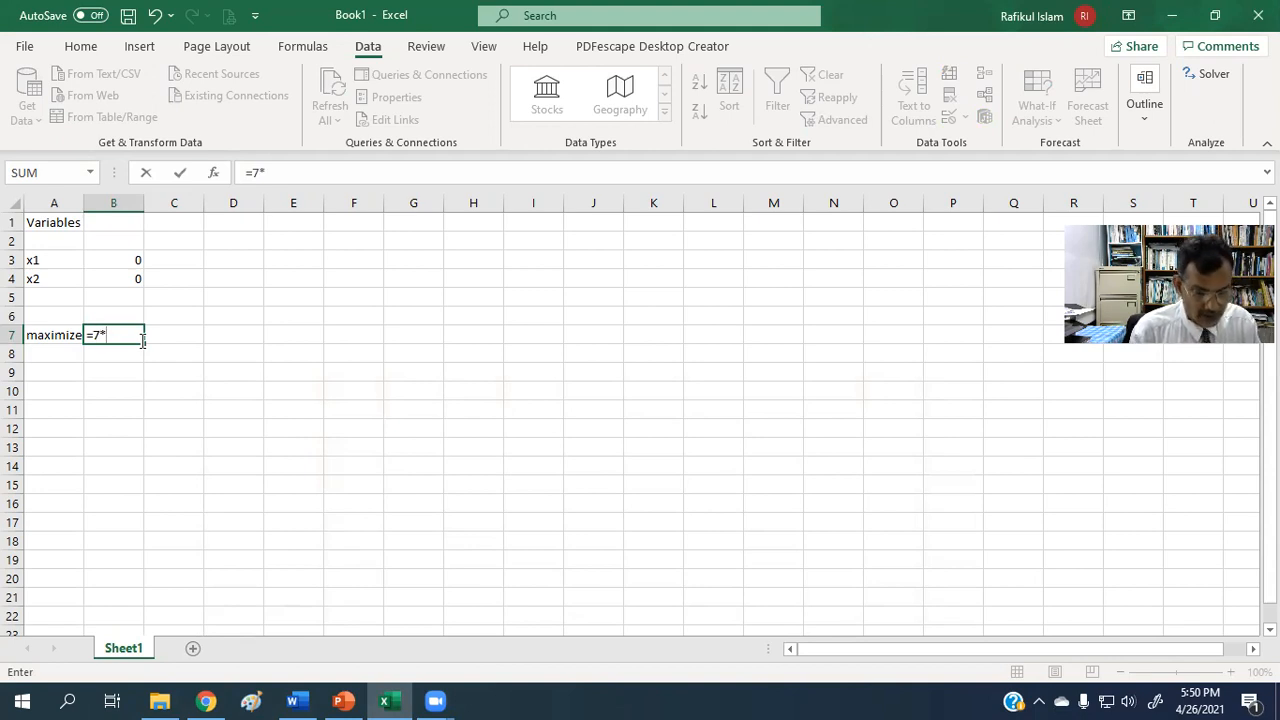
pyautogui.click(127, 263)
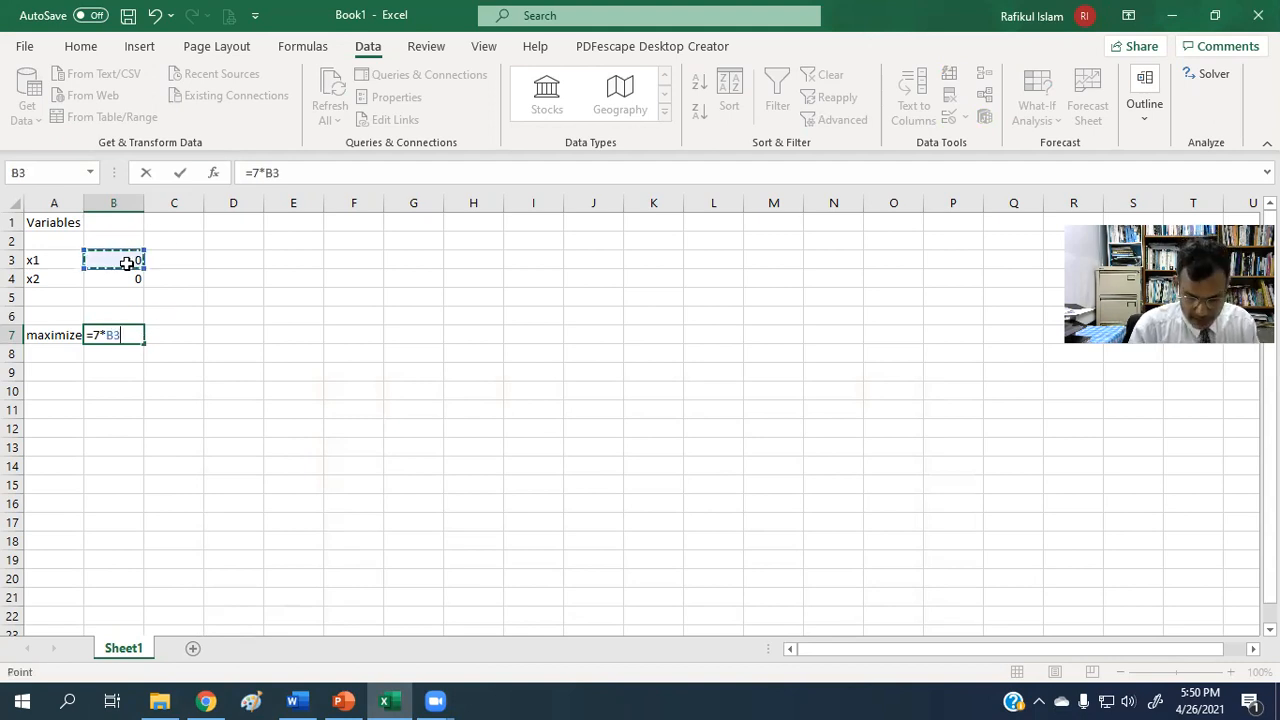
pyautogui.write('+')
pyautogui.write('10*')
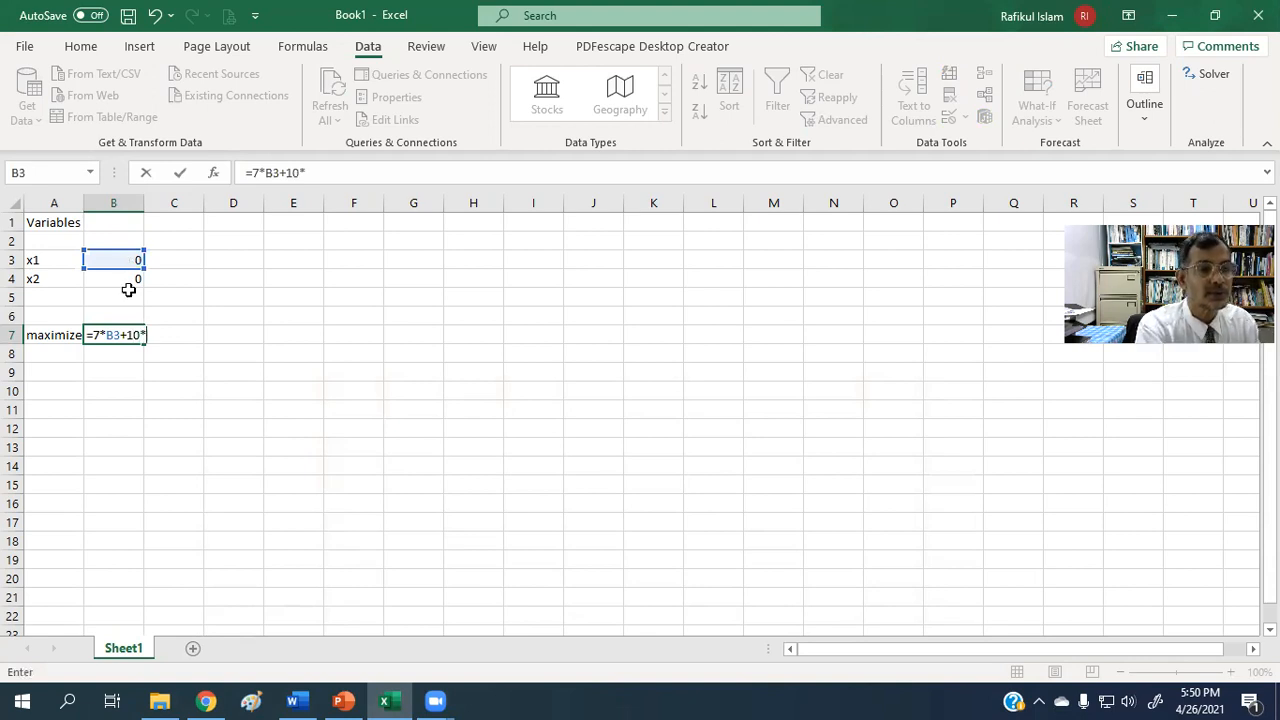
pyautogui.click(120, 280)
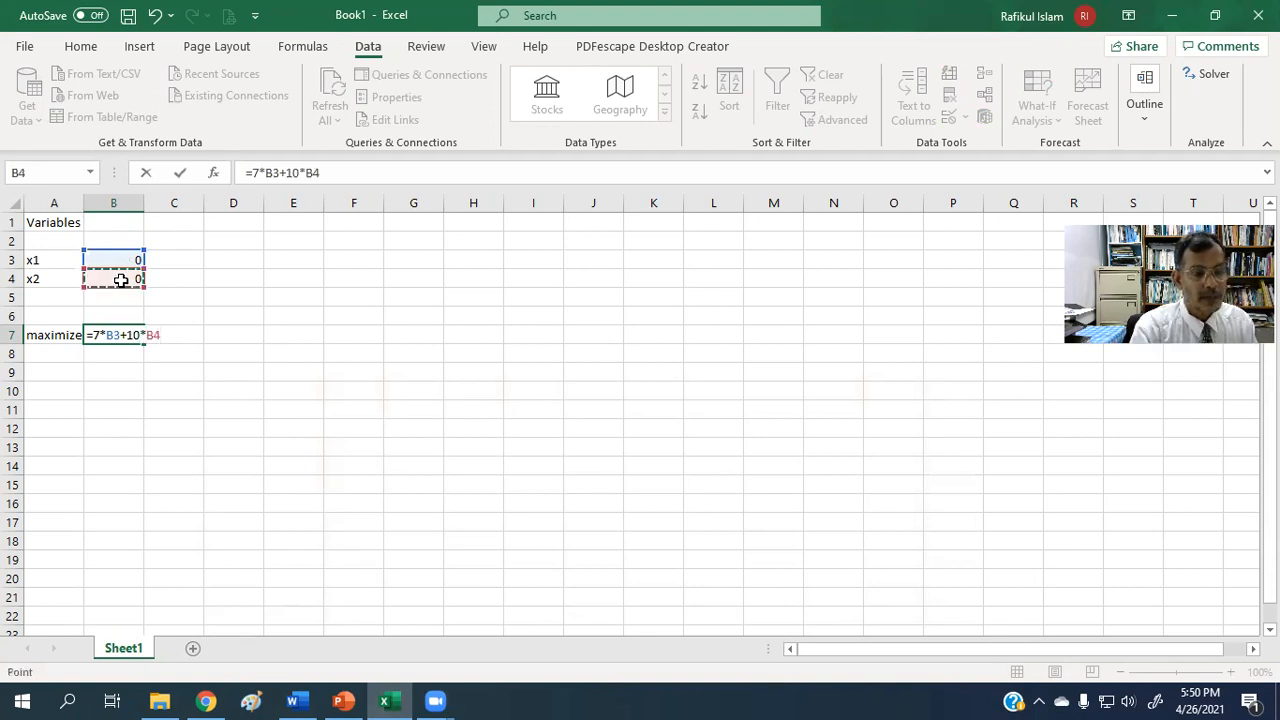
pyautogui.press('Return')
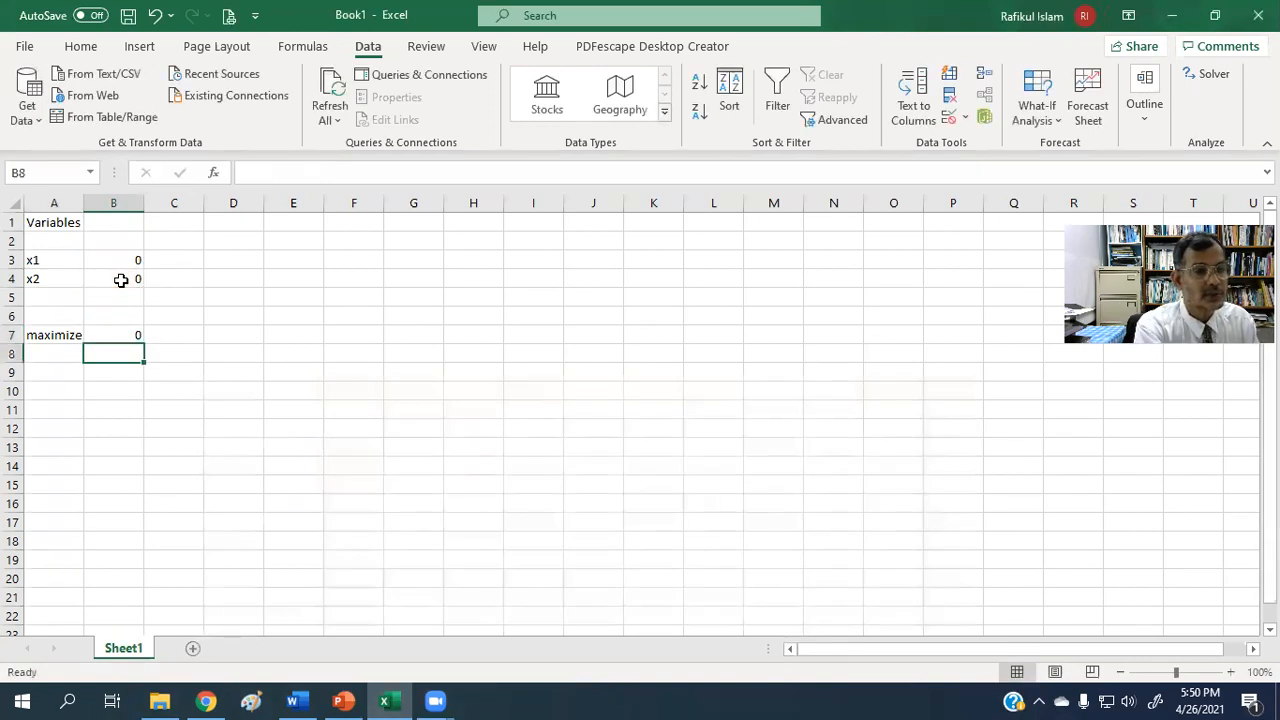
pyautogui.click(185, 485)
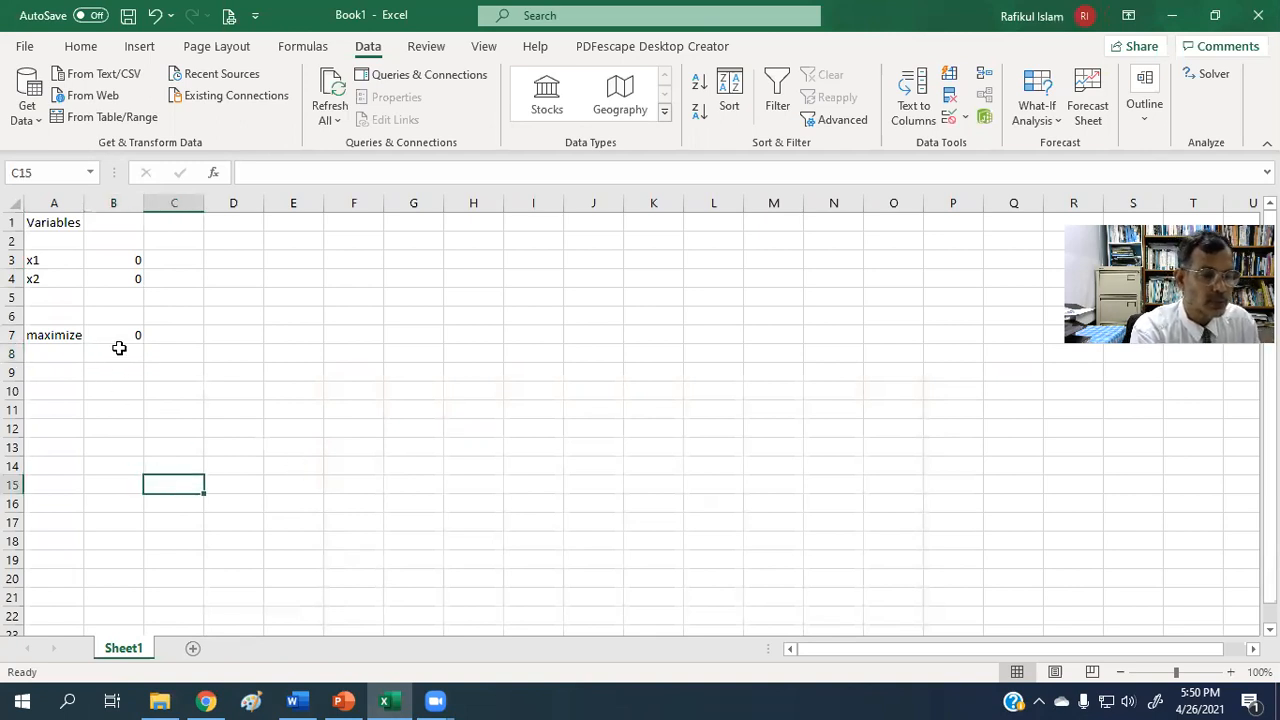
# Enter the heading Constraints in cell A9 and widen column A so the whole heading fits.
pyautogui.click(50, 376)
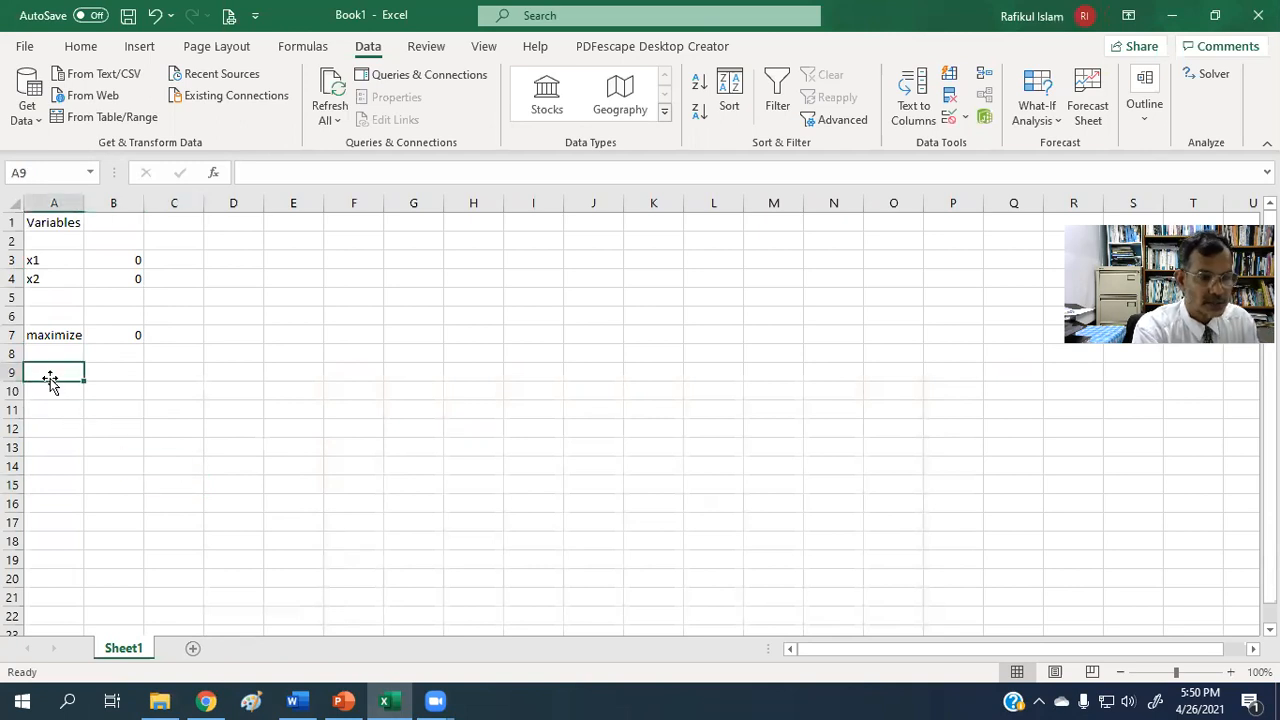
pyautogui.write('Cons')
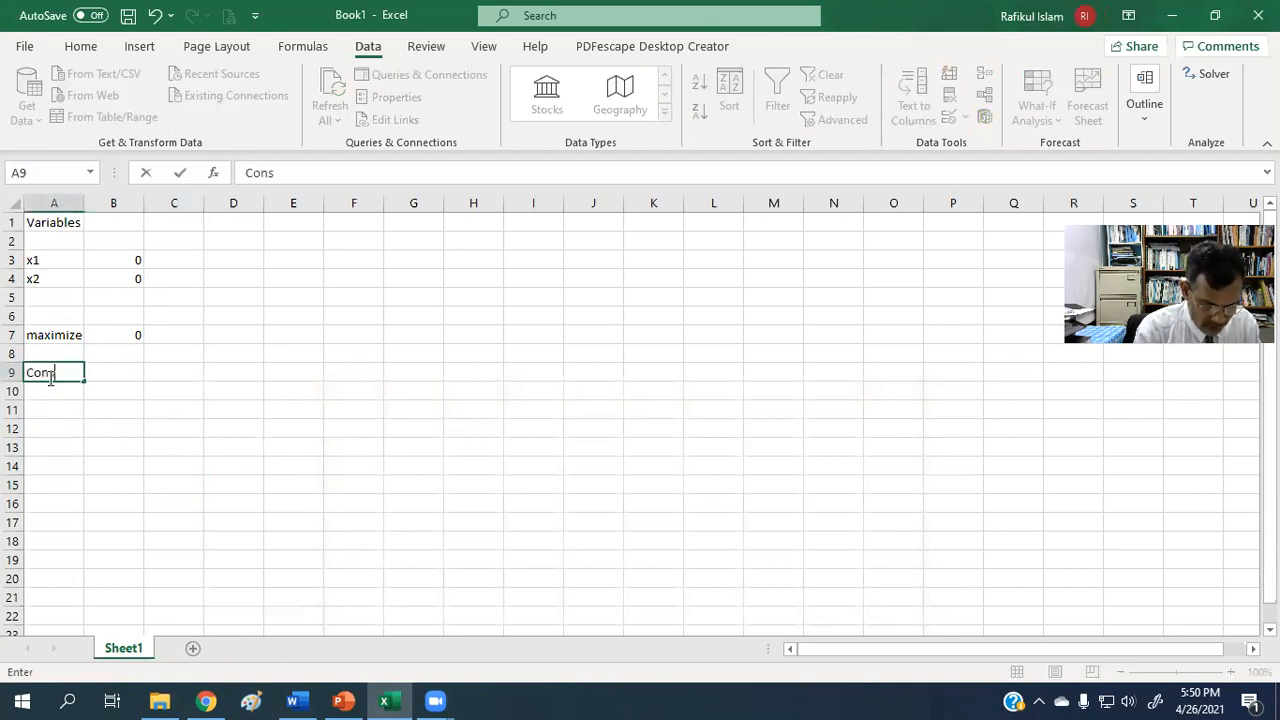
pyautogui.write('traints')
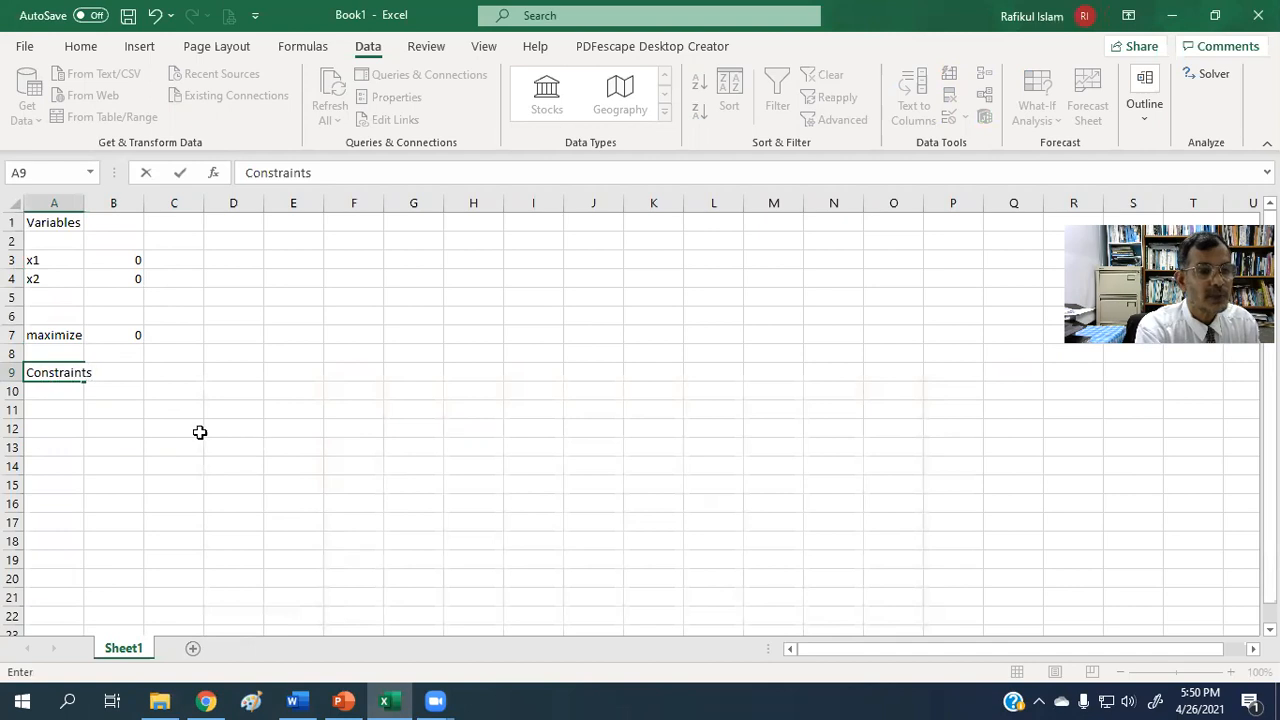
pyautogui.click(138, 450)
pyautogui.moveTo(84, 203); pyautogui.dragTo(123, 203)
# Number the two constraints by entering 1 in cell A11 and 2 in cell A12.
pyautogui.click(61, 410)
pyautogui.write('1')
pyautogui.press('Return')
pyautogui.write('2')
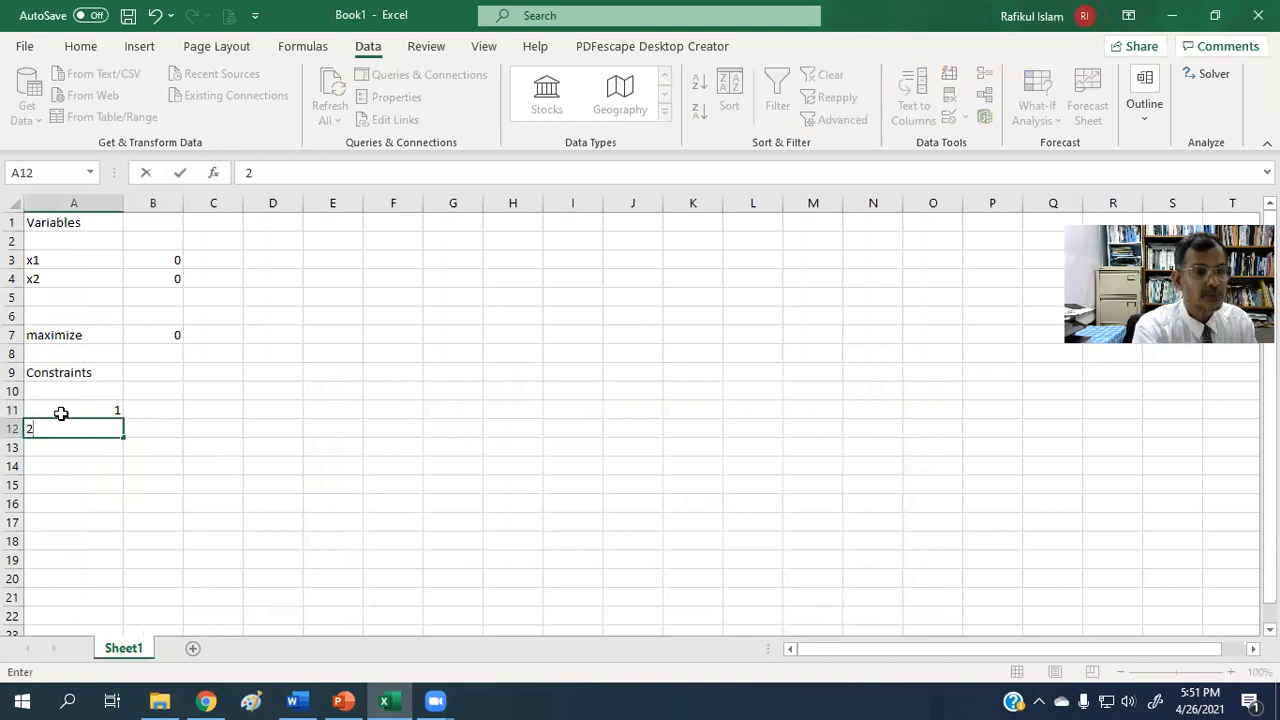
# Widen column B and enter the heading Expression in cell B10.
pyautogui.click(216, 497)
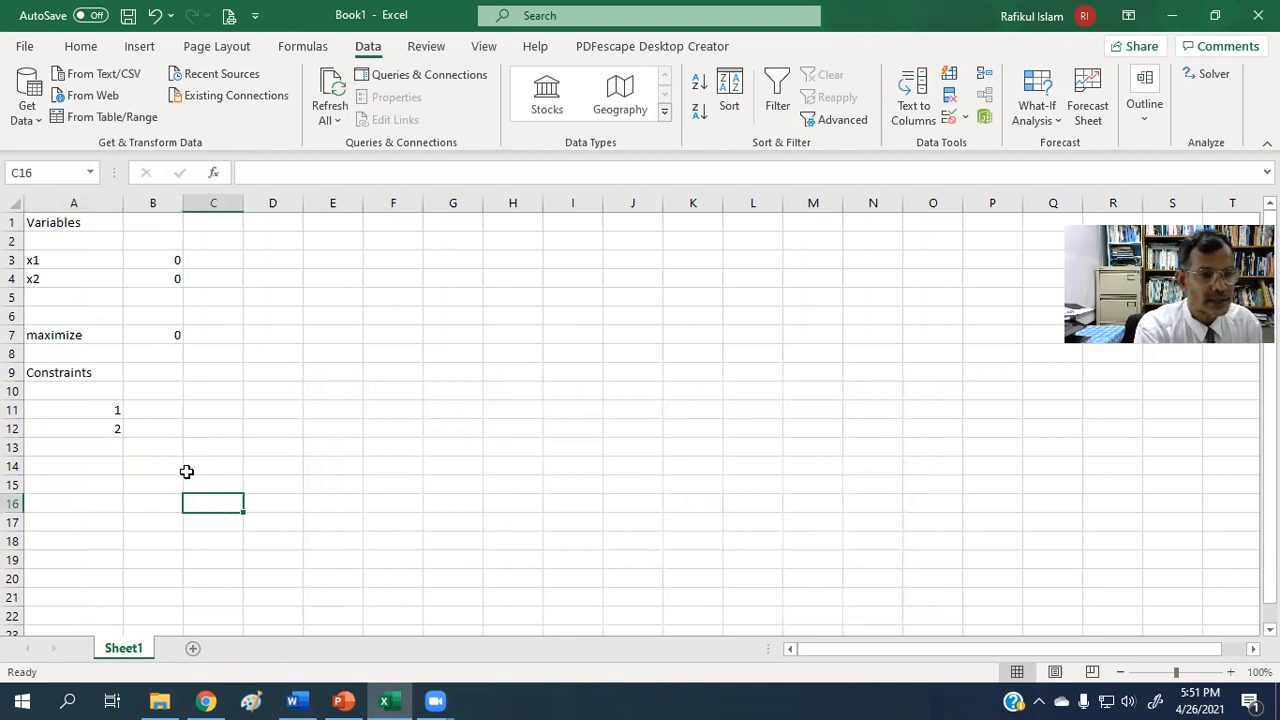
pyautogui.moveTo(184, 206); pyautogui.dragTo(206, 207)
pyautogui.click(250, 206)
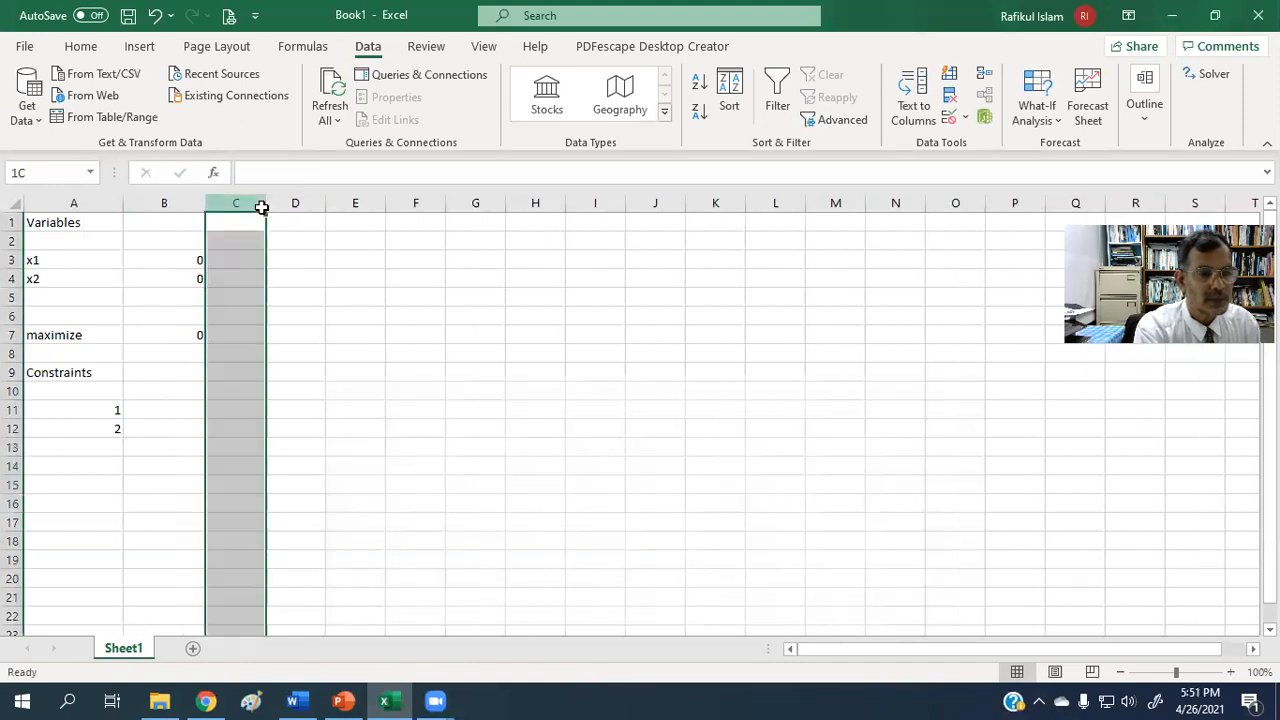
pyautogui.click(178, 392)
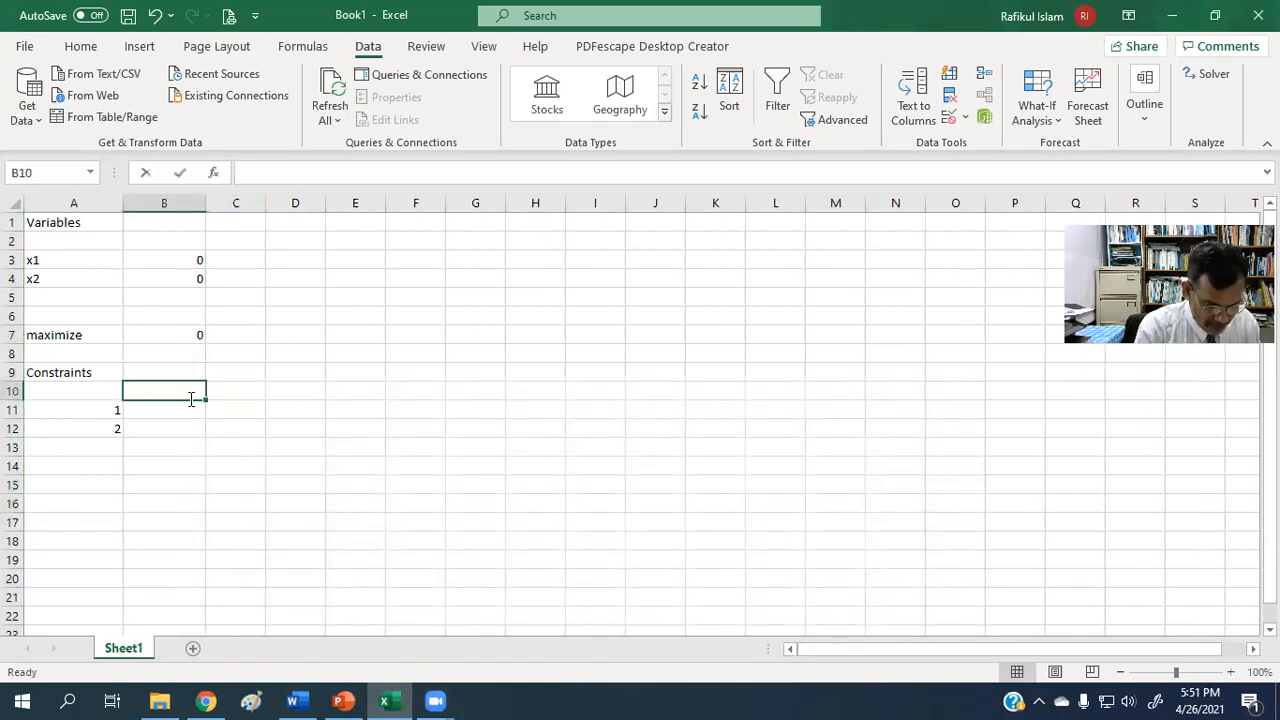
pyautogui.write('Expression')
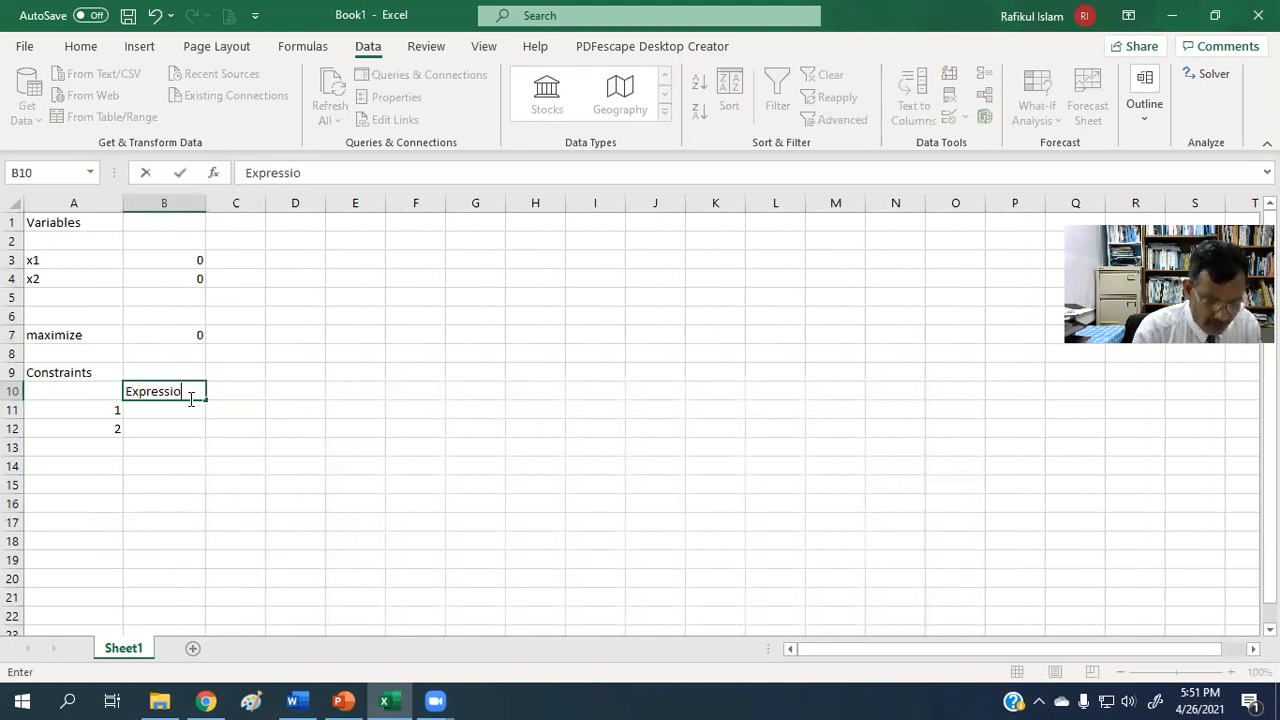
# Enter the heading Inequality in cell C10 and widen column C so the heading fits.
pyautogui.click(246, 388)
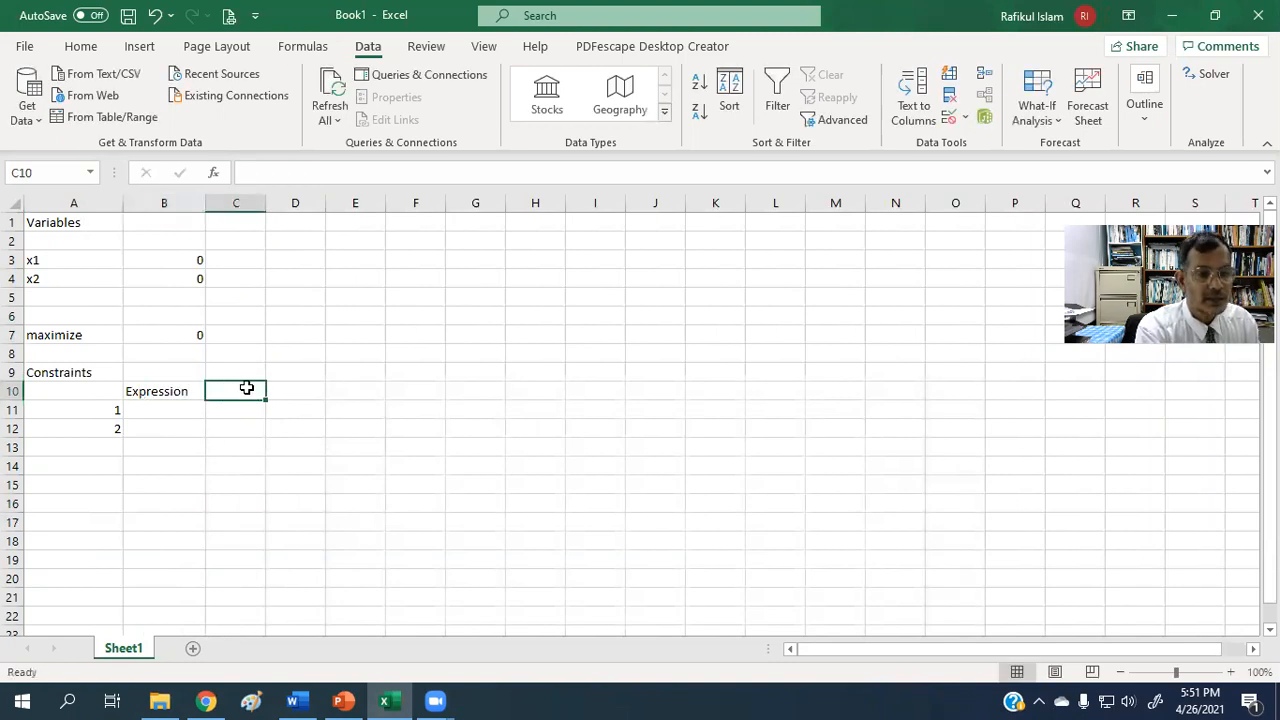
pyautogui.write('Ine')
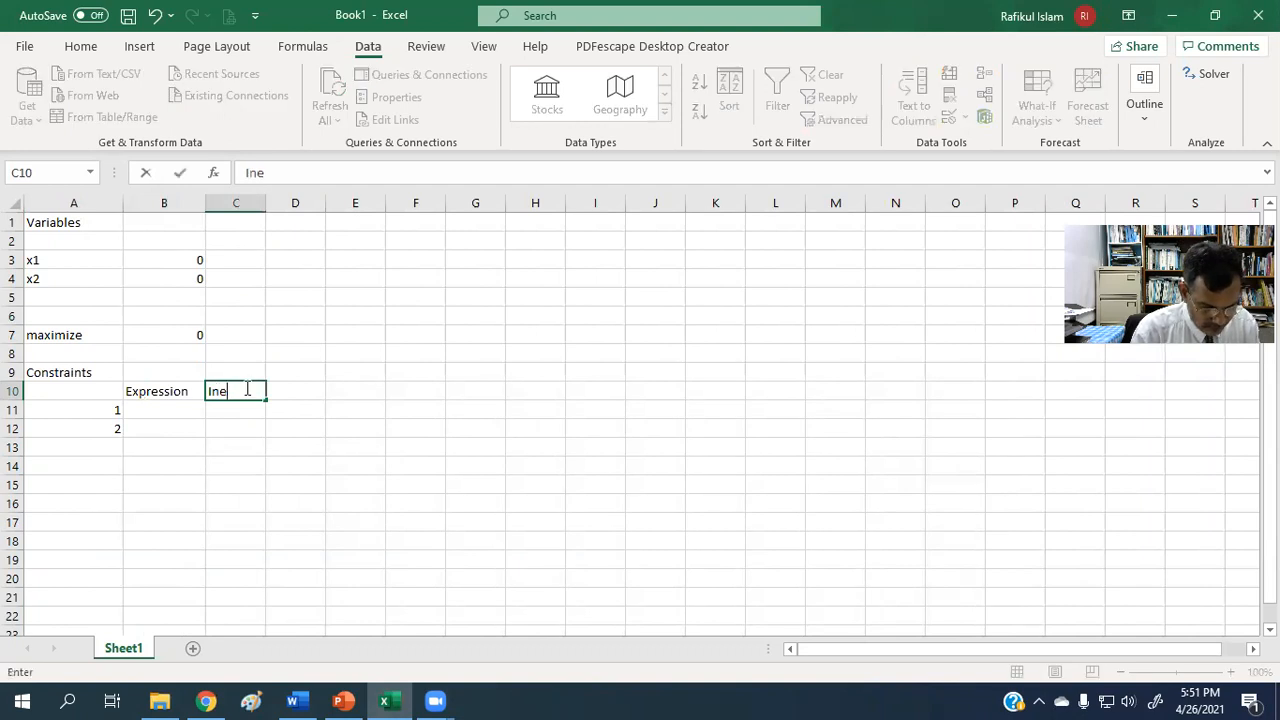
pyautogui.write('quality')
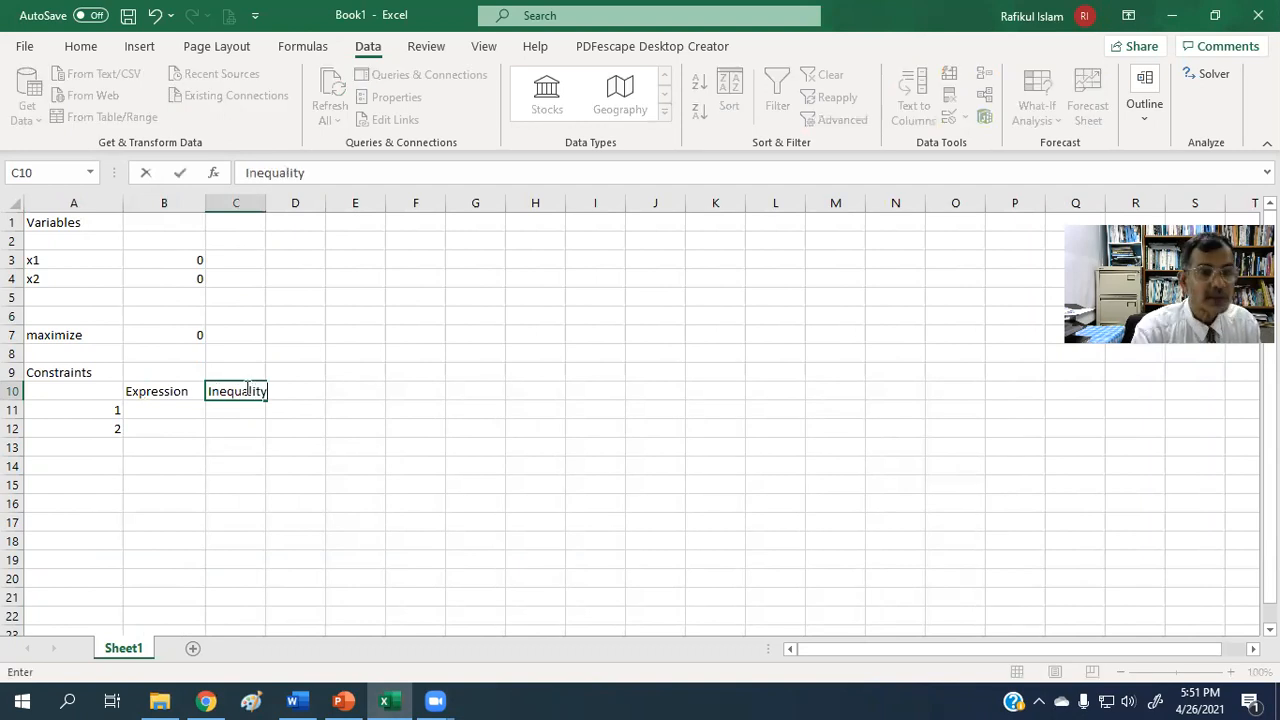
pyautogui.moveTo(266, 208)
pyautogui.mouseDown()
pyautogui.moveTo(300, 205)
pyautogui.moveTo(275, 206)
pyautogui.mouseUp()
pyautogui.click(462, 330)
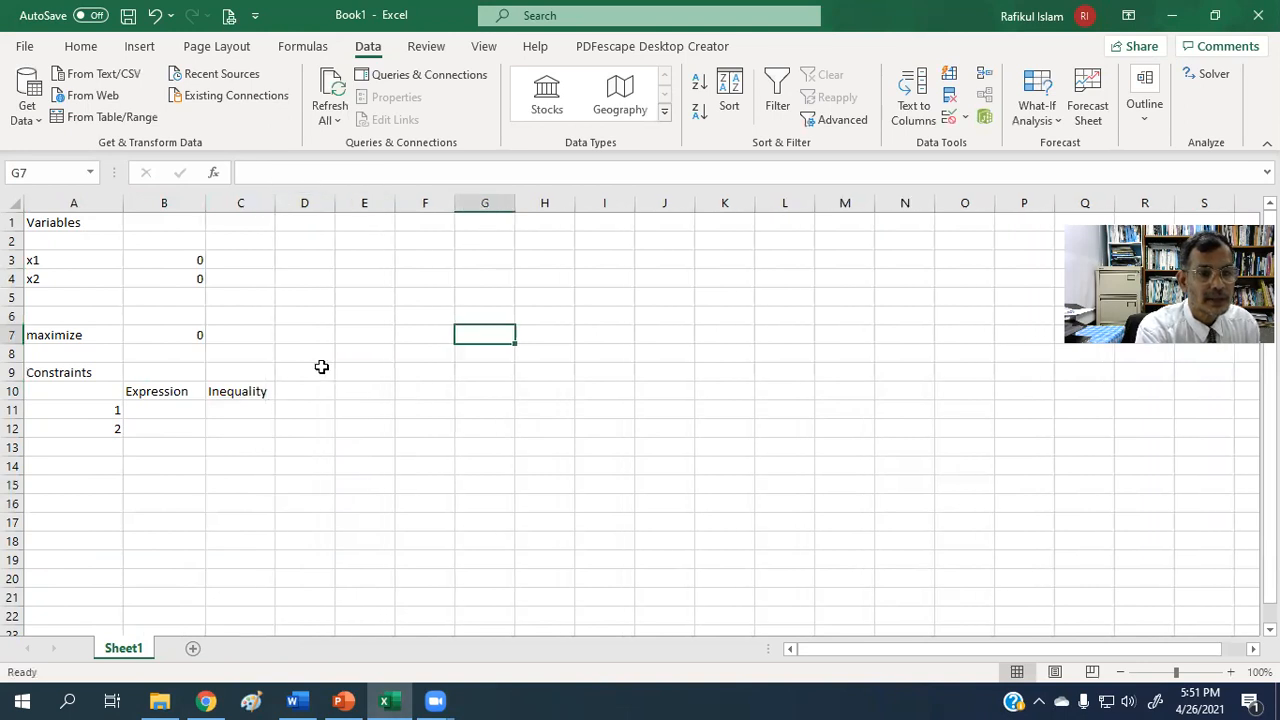
# Enter the heading RHS in cell D10 for the constraints' right-hand sides.
pyautogui.click(287, 390)
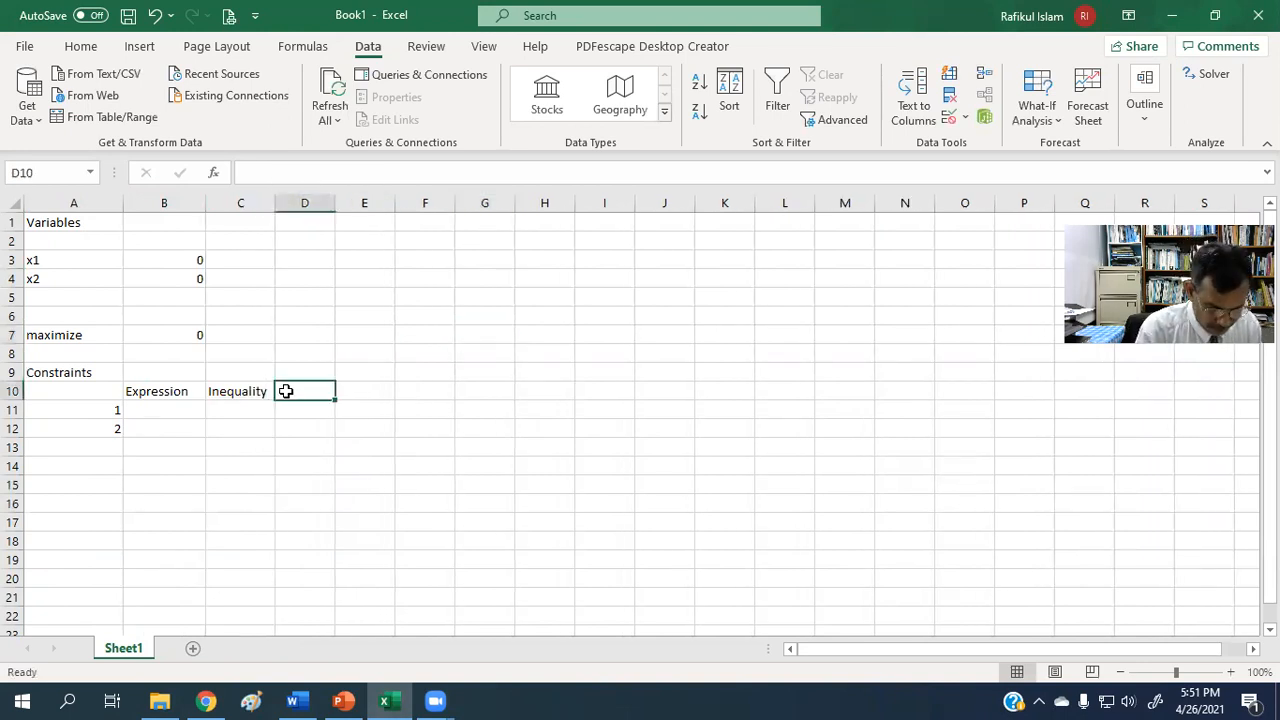
pyautogui.write('RHS')
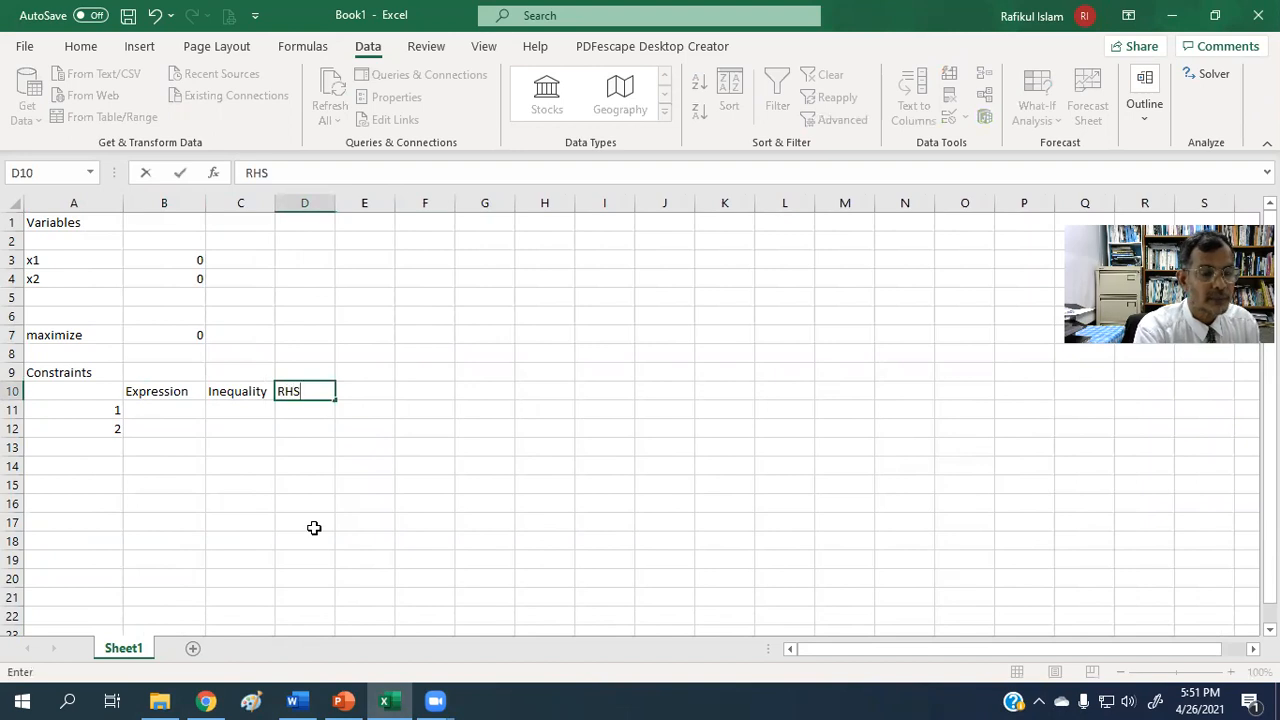
pyautogui.click(314, 527)
# Enter the first constraint's formula =3*B3+3*B4 in cell B11, referencing the x1 and x2 value cells.
pyautogui.click(167, 410)
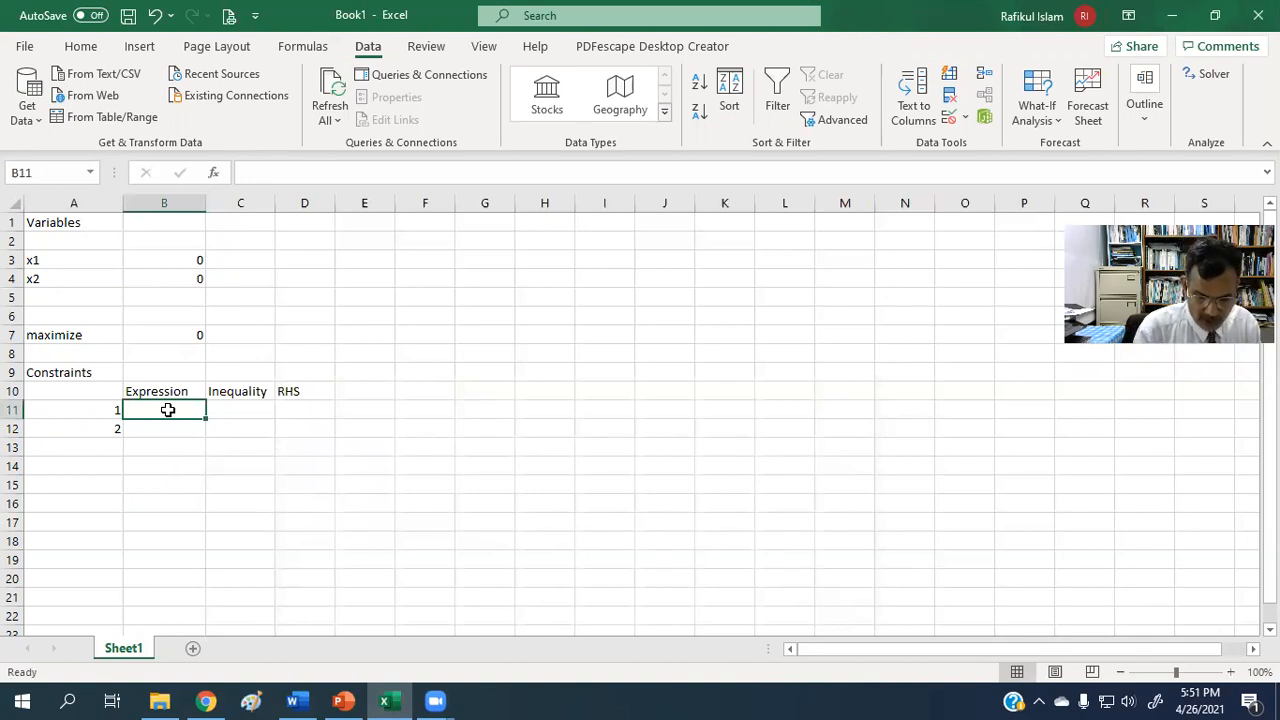
pyautogui.write('=3')
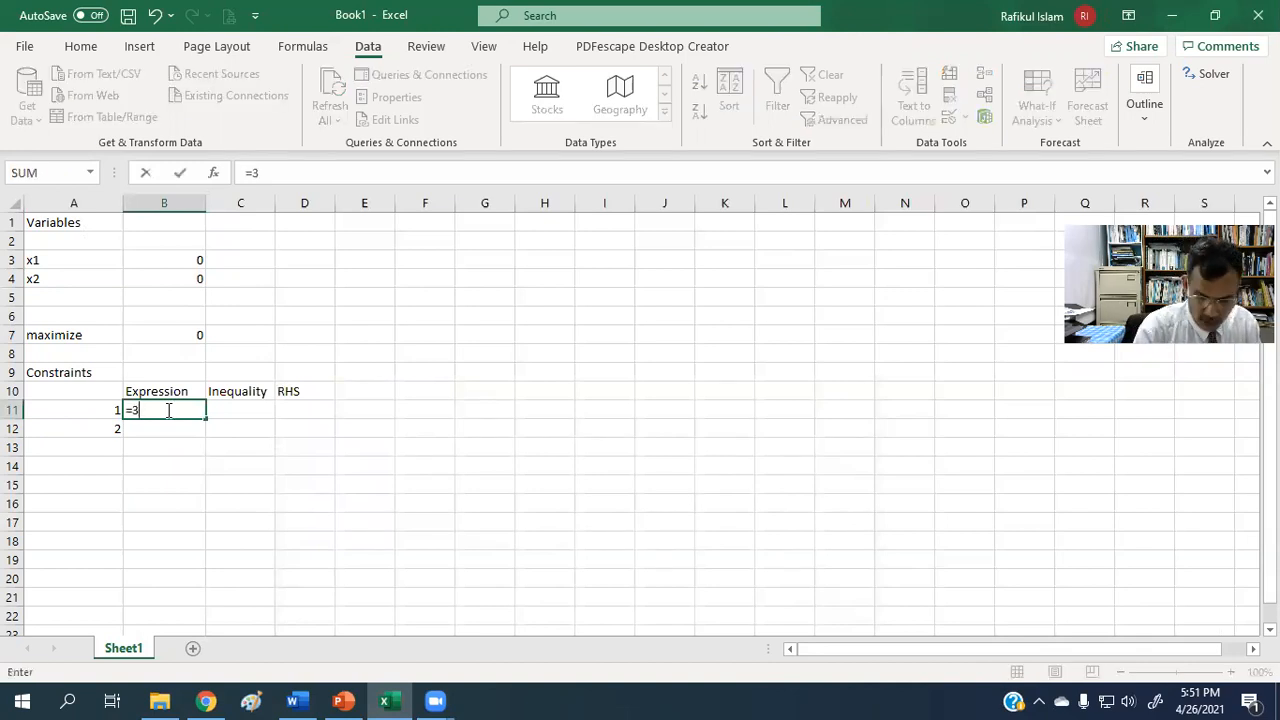
pyautogui.write('*')
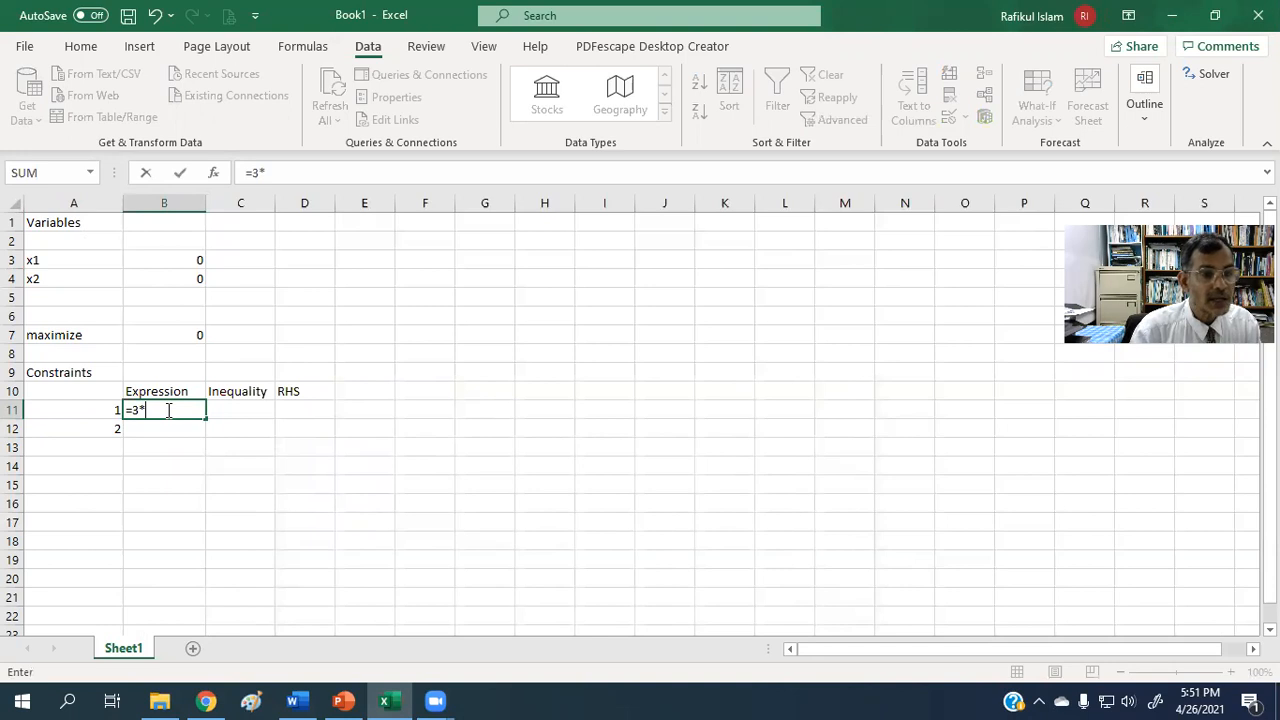
pyautogui.click(185, 264)
pyautogui.write('+3*')
pyautogui.click(188, 278)
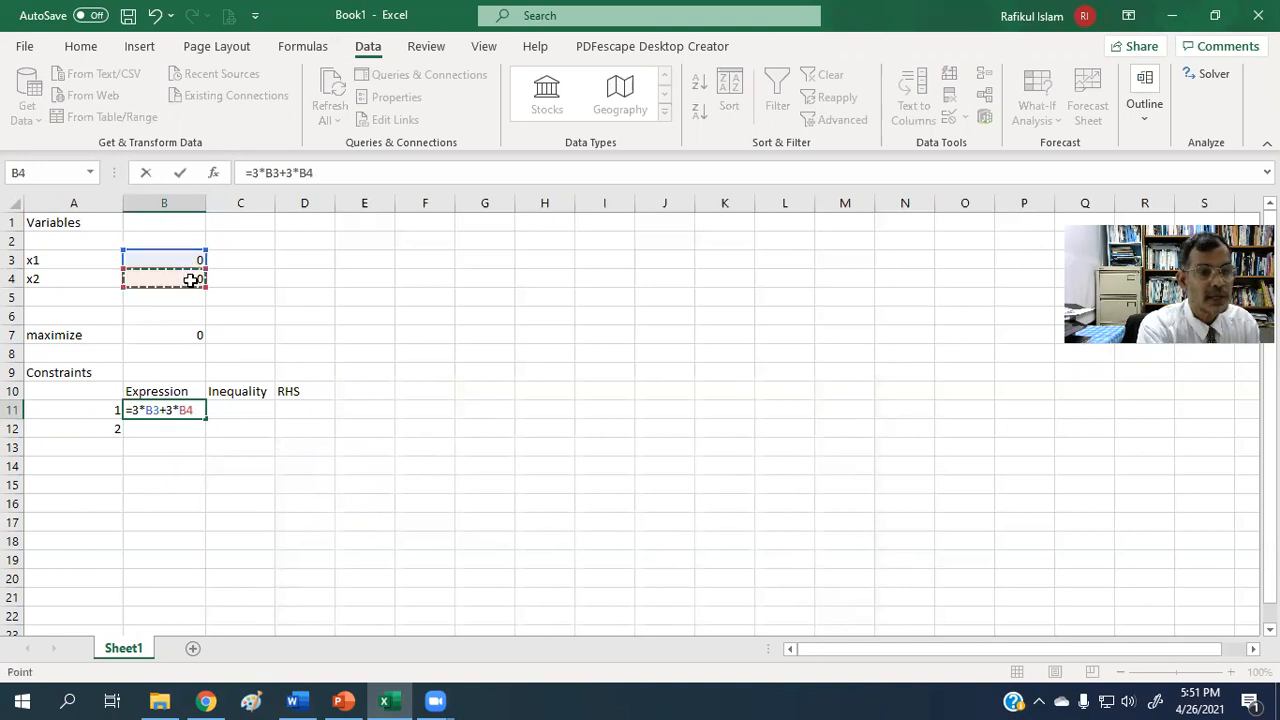
pyautogui.press('Return')
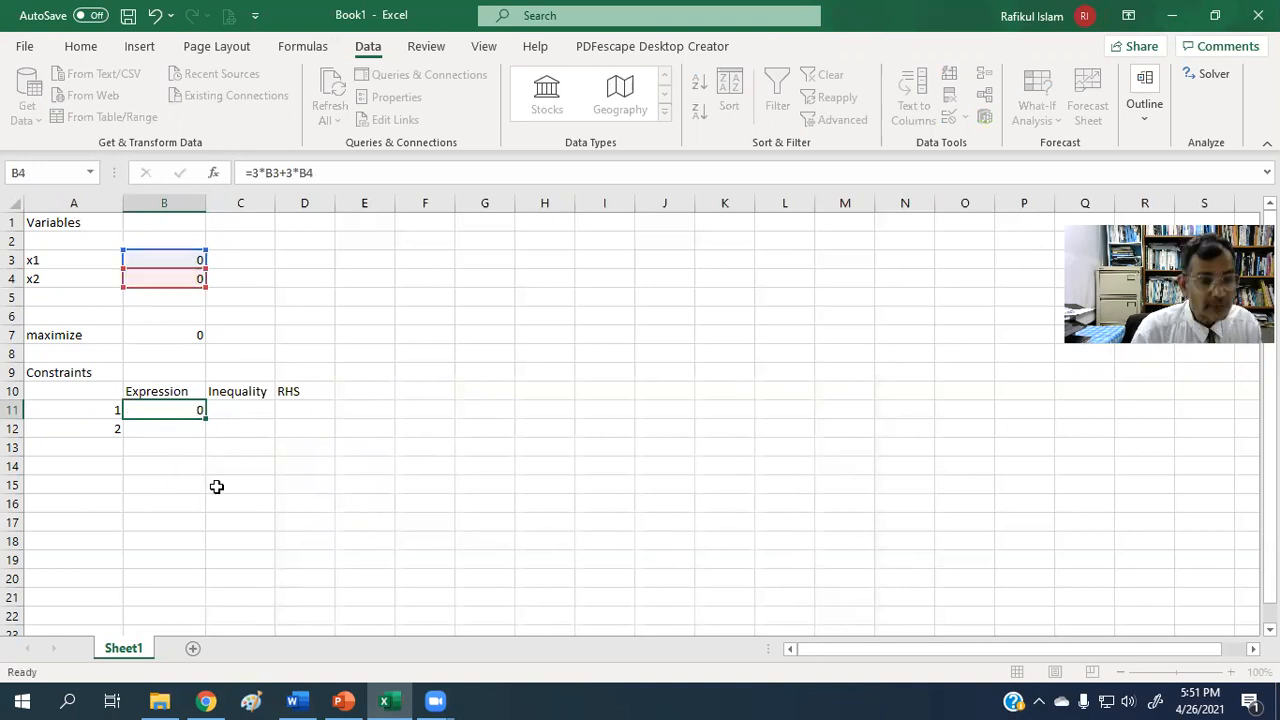
# Complete the first constraint with the inequality sign <= in cell C11 and the limit 120 in cell D11.
pyautogui.click(246, 411)
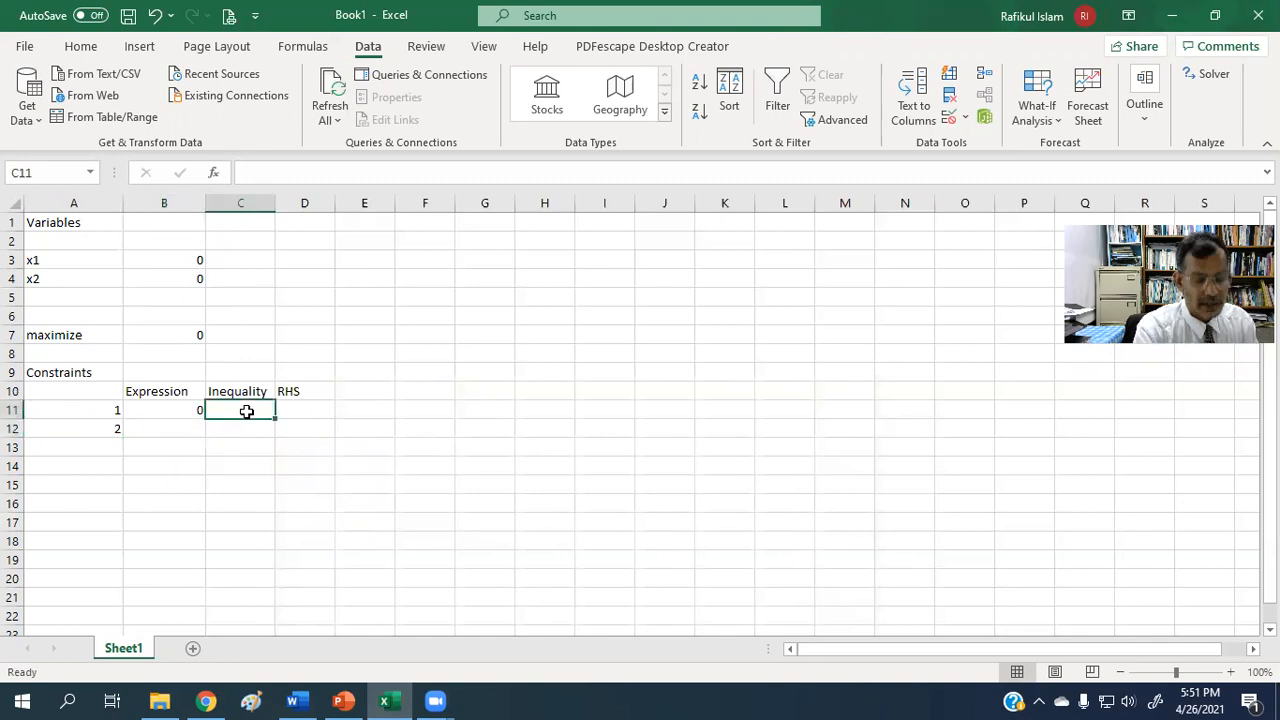
pyautogui.write('<=')
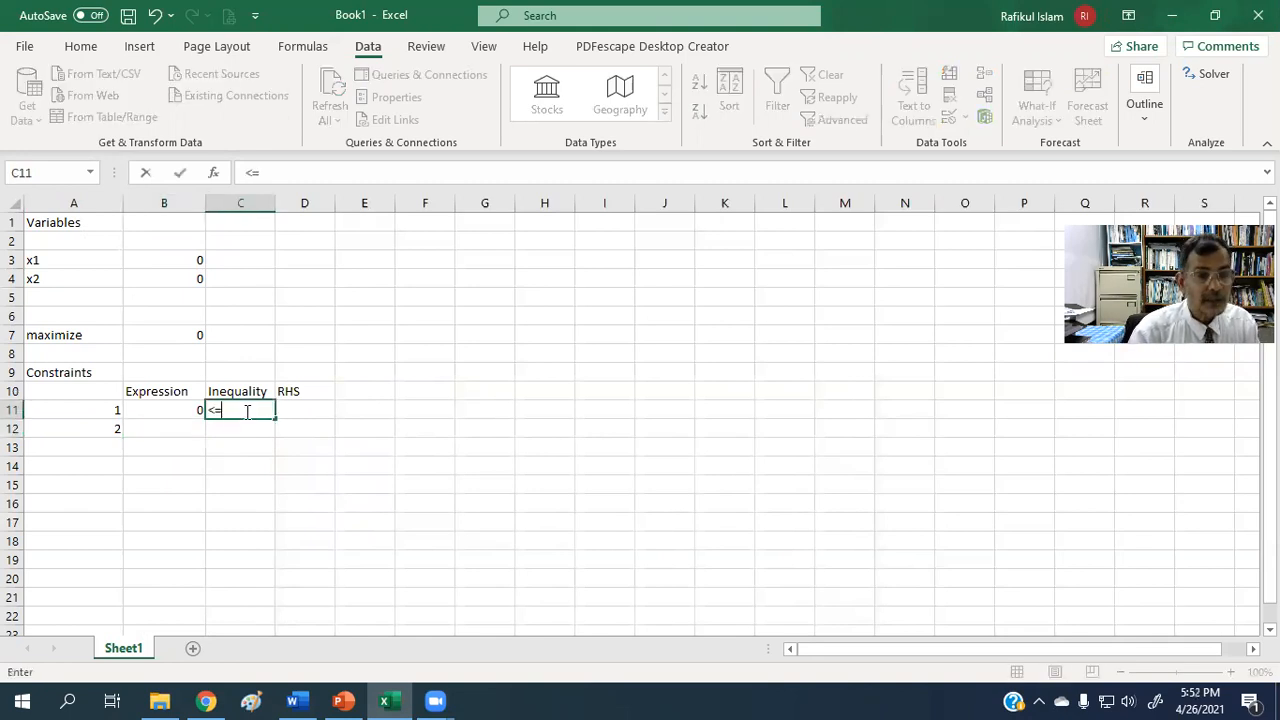
pyautogui.click(300, 411)
pyautogui.write('120')
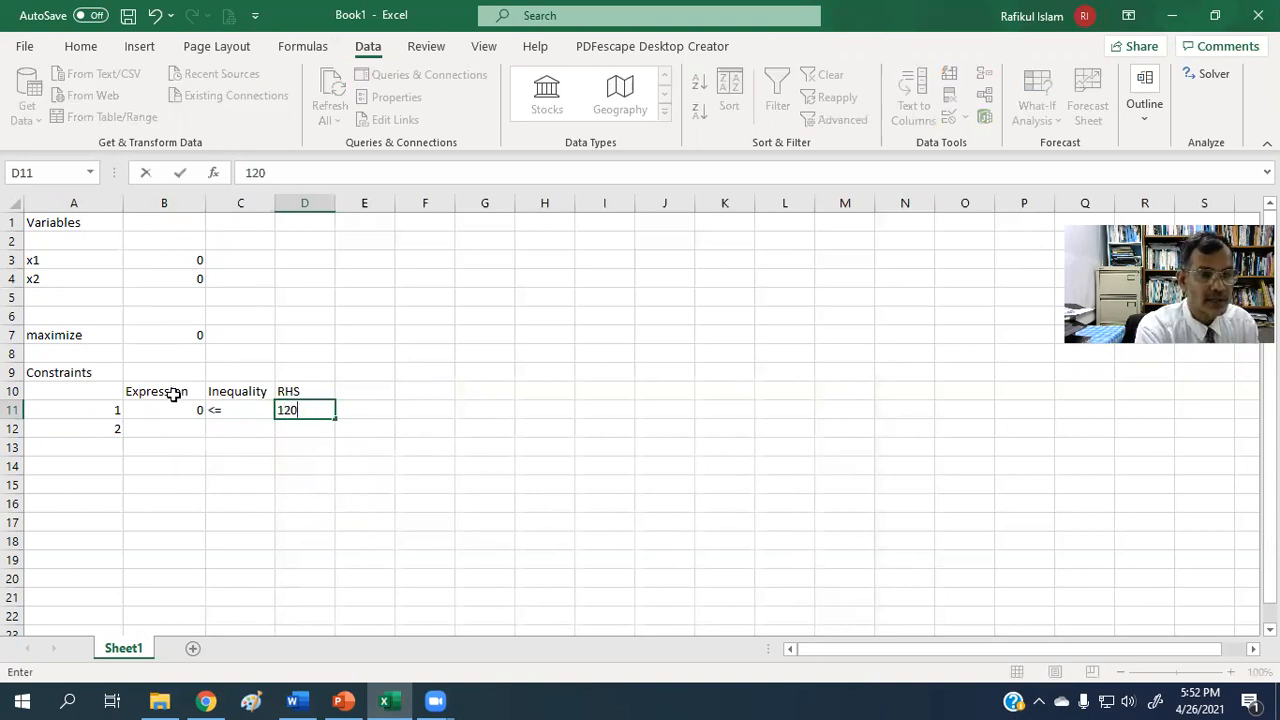
# Enter the second constraint's formula =2*B3+4*B4 in cell B12, referencing the x1 and x2 value cells.
pyautogui.click(163, 425)
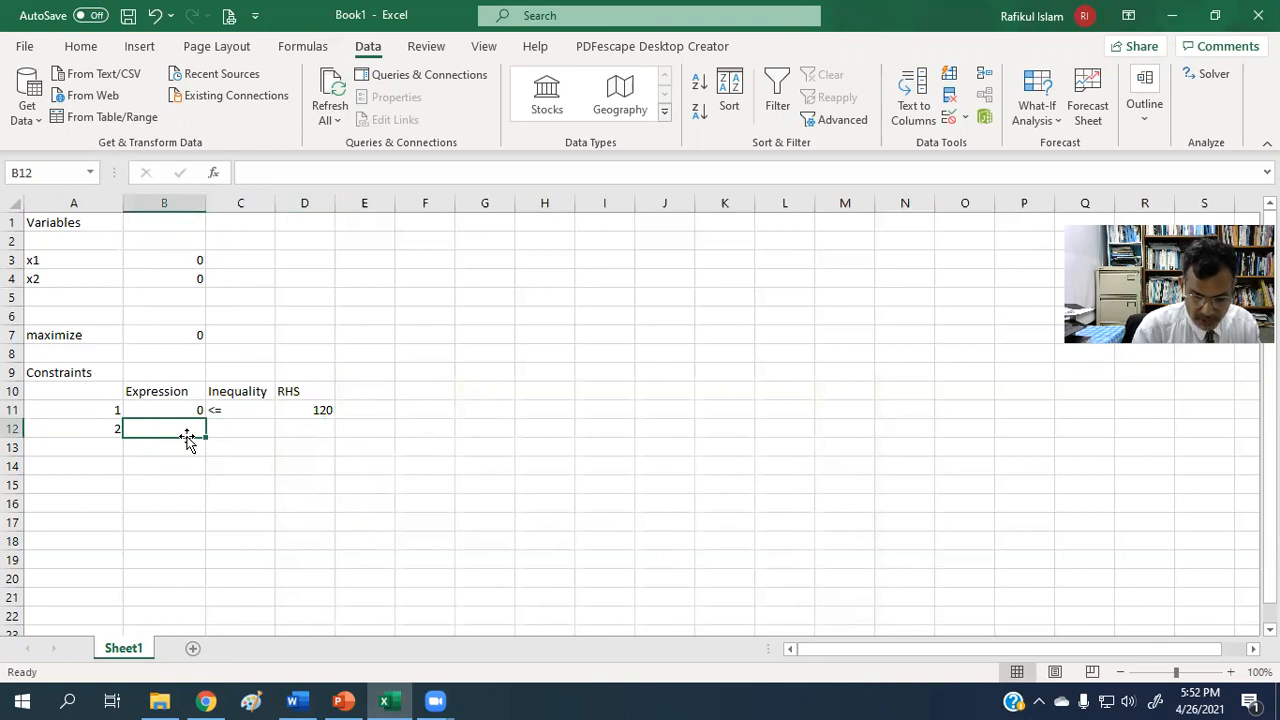
pyautogui.write('=')
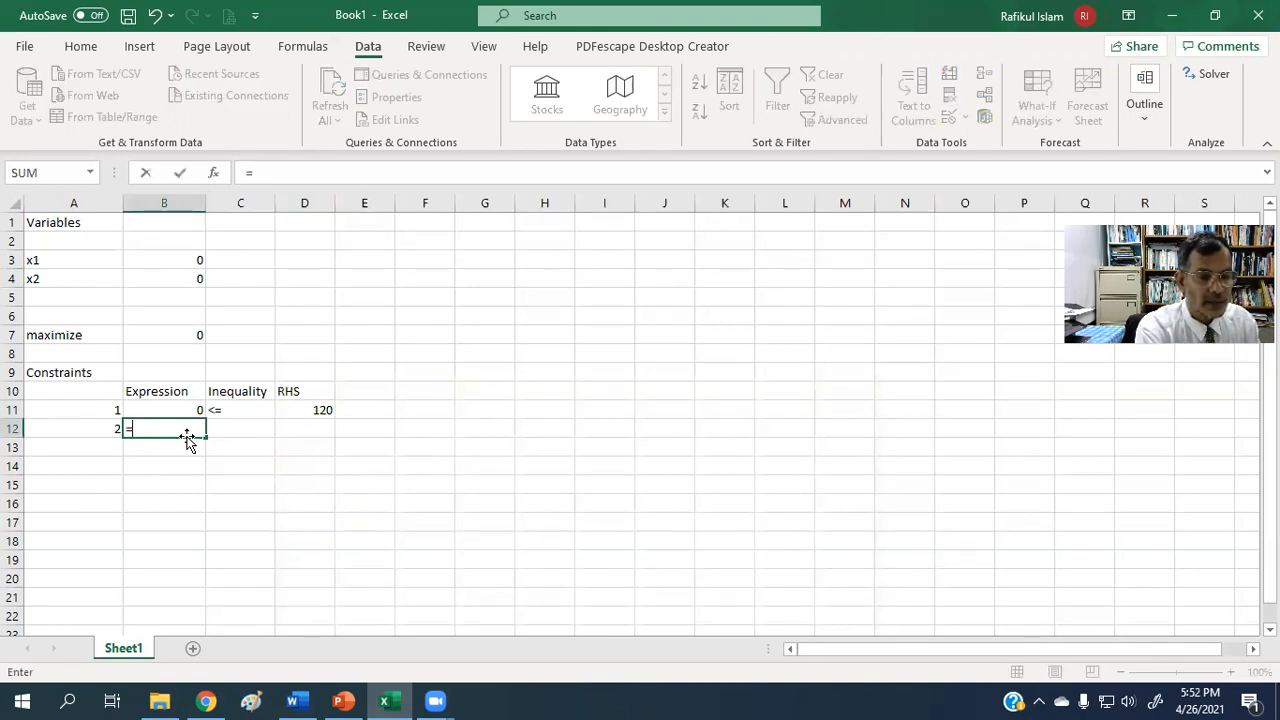
pyautogui.write('2*')
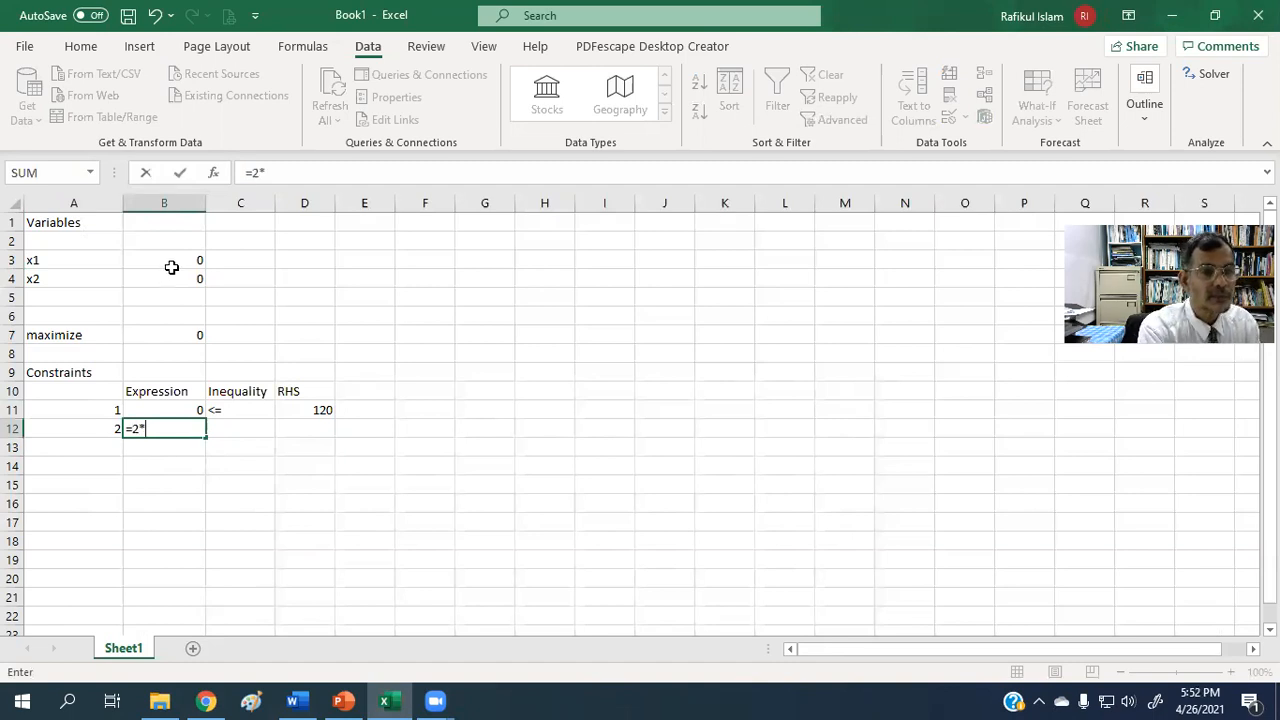
pyautogui.click(172, 265)
pyautogui.write('+')
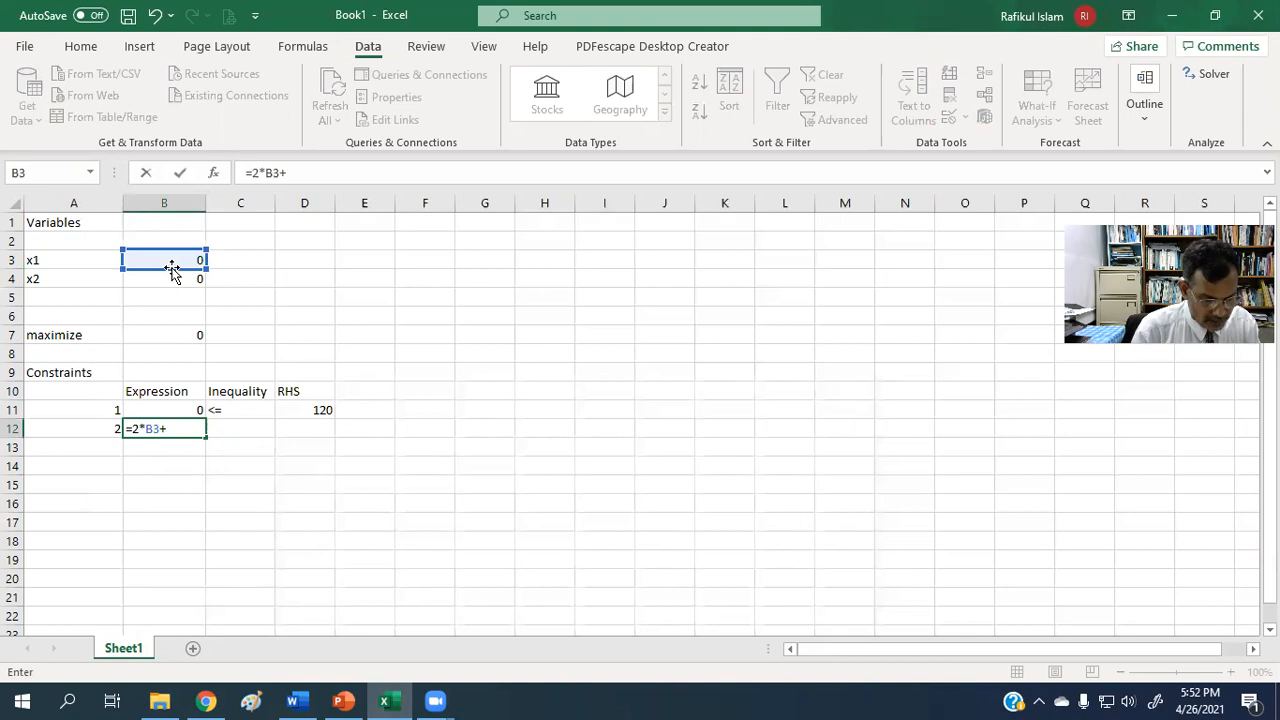
pyautogui.write('4*')
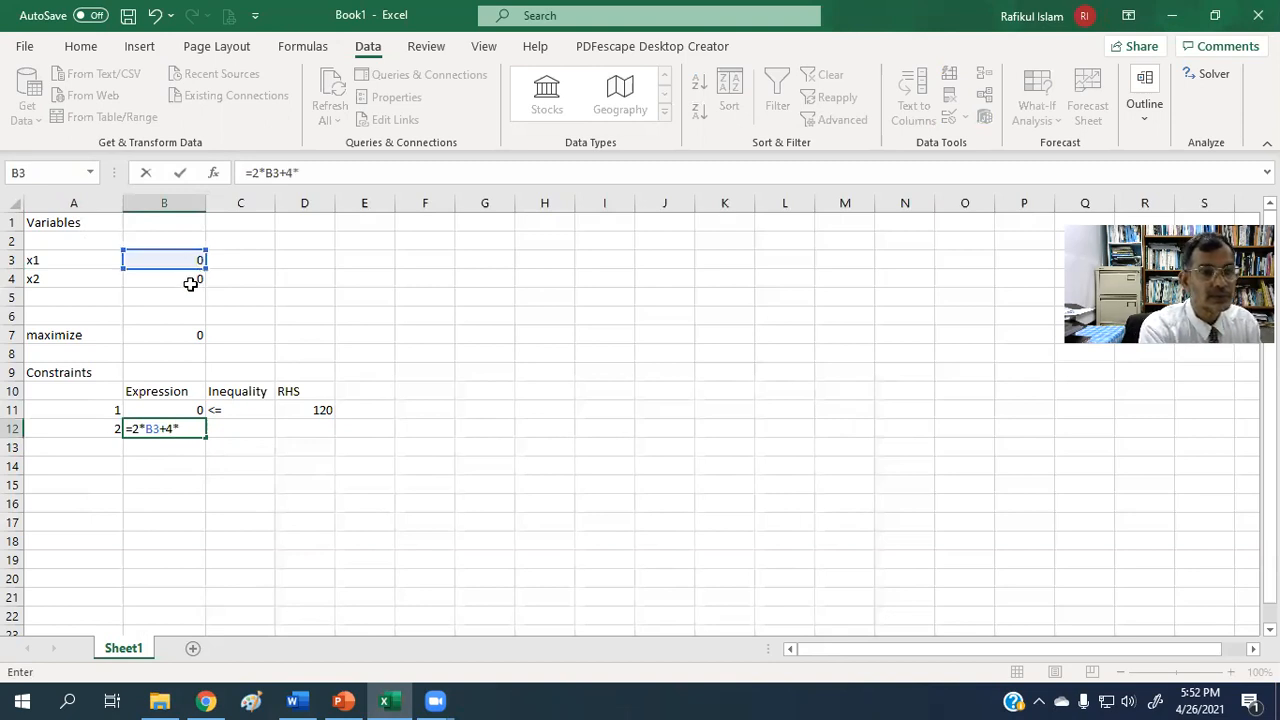
pyautogui.click(190, 280)
pyautogui.press('Return')
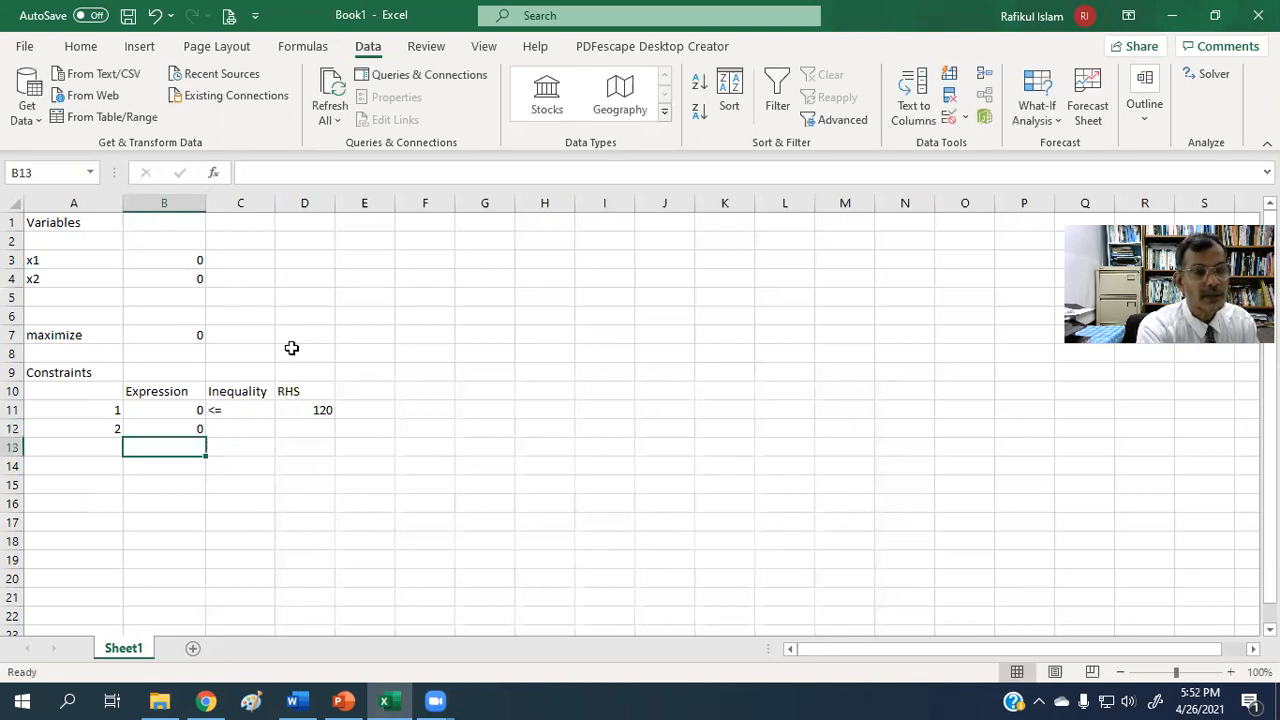
# Complete the second constraint with the inequality sign <= in cell C12 and the limit 100 in cell D12.
pyautogui.click(235, 430)
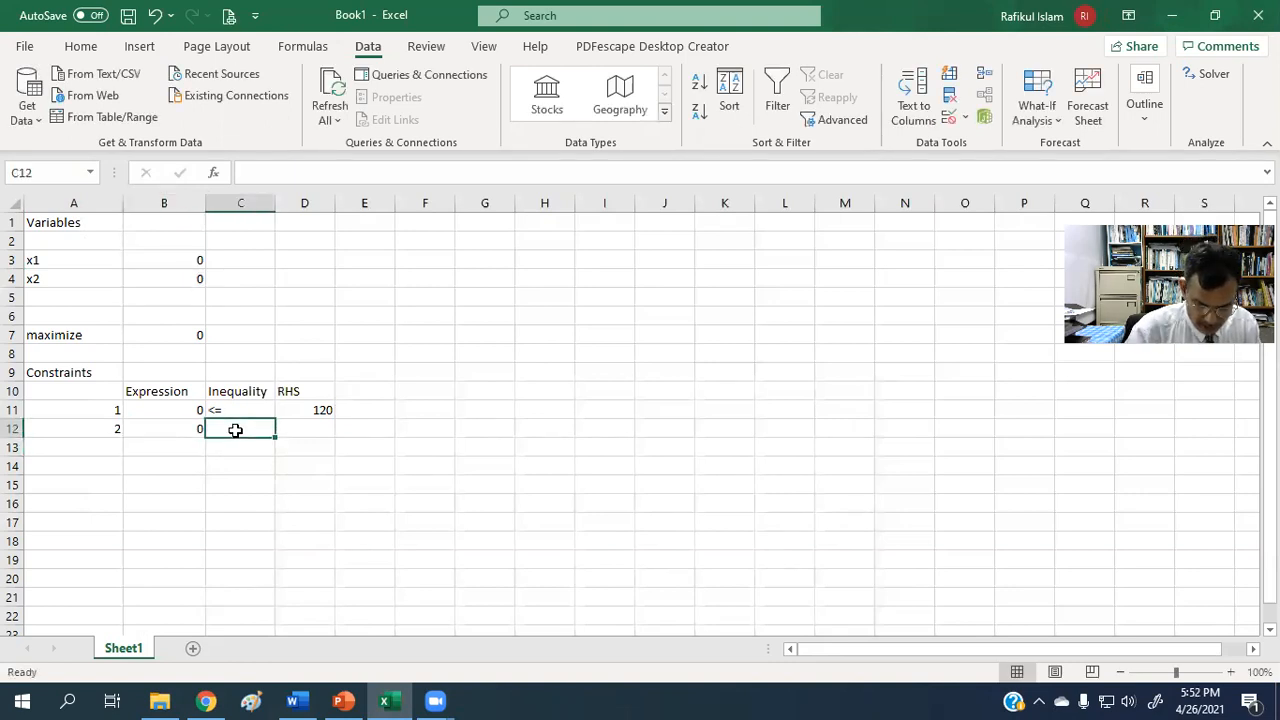
pyautogui.write('<=')
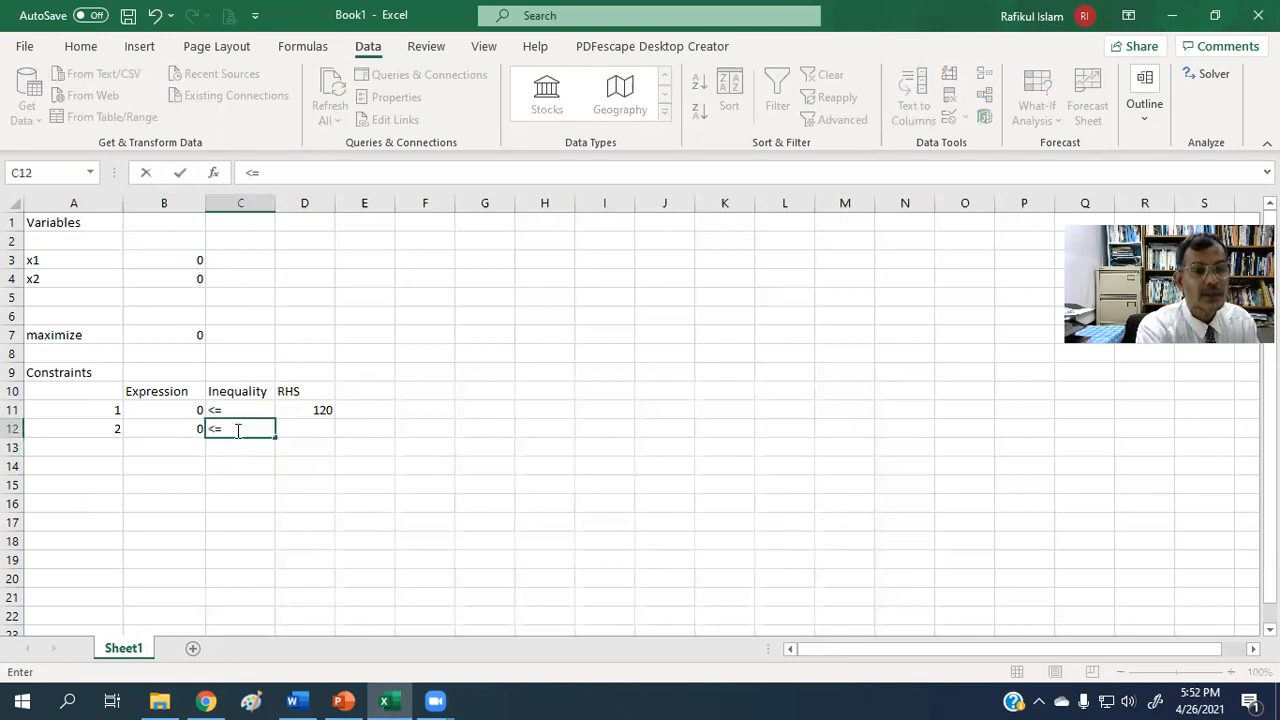
pyautogui.click(322, 428)
pyautogui.write('100')
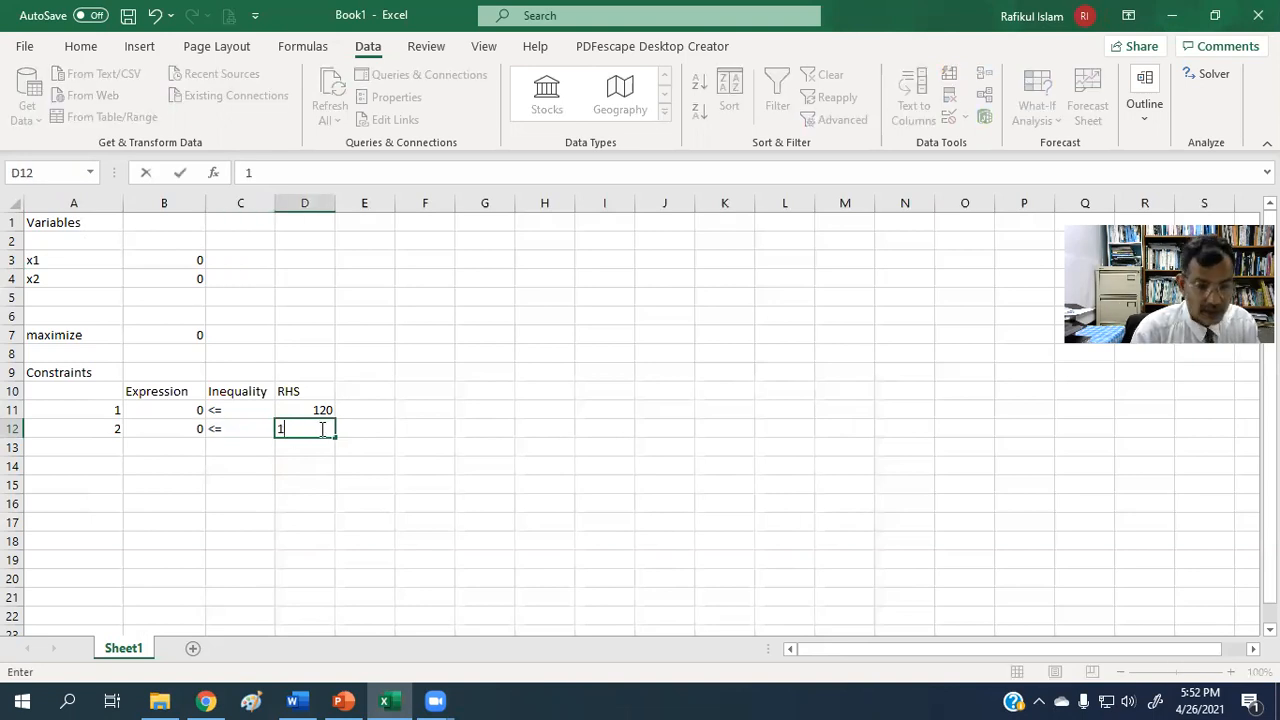
pyautogui.click(312, 539)
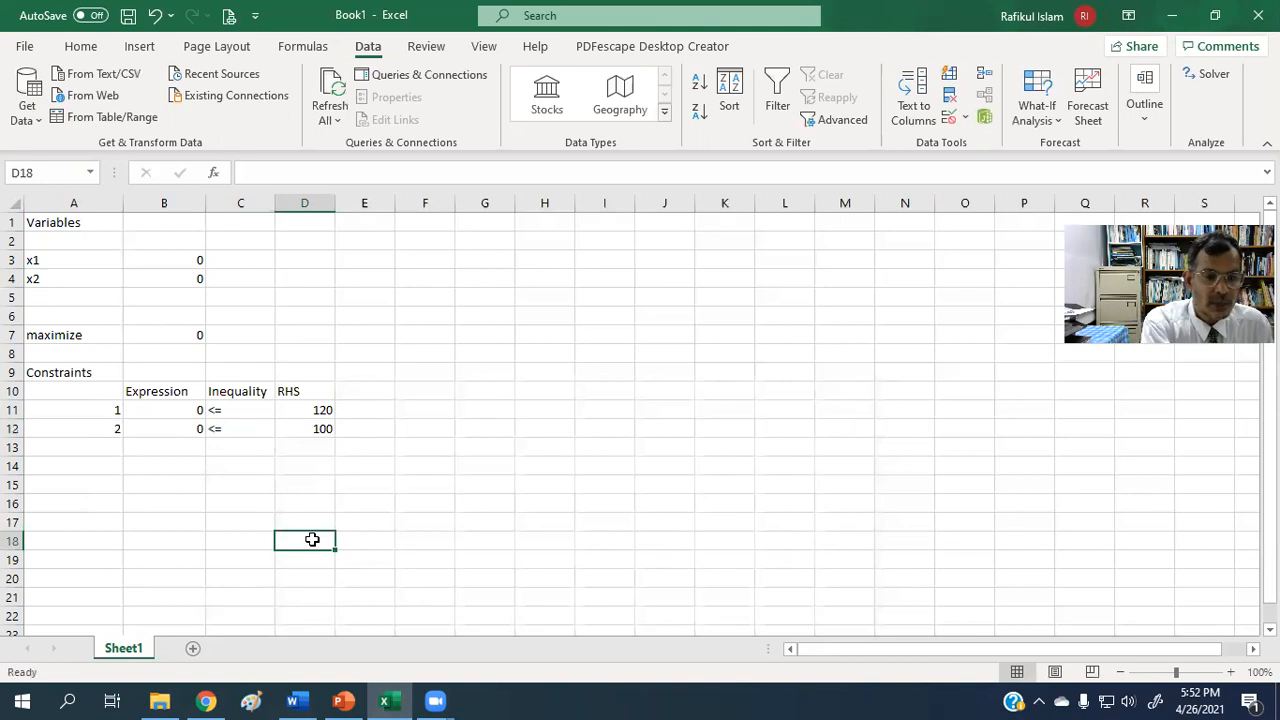
# Switch to PowerPoint to check the problem against the Formulation slide and return to the Excel worksheet.
pyautogui.click(343, 700)
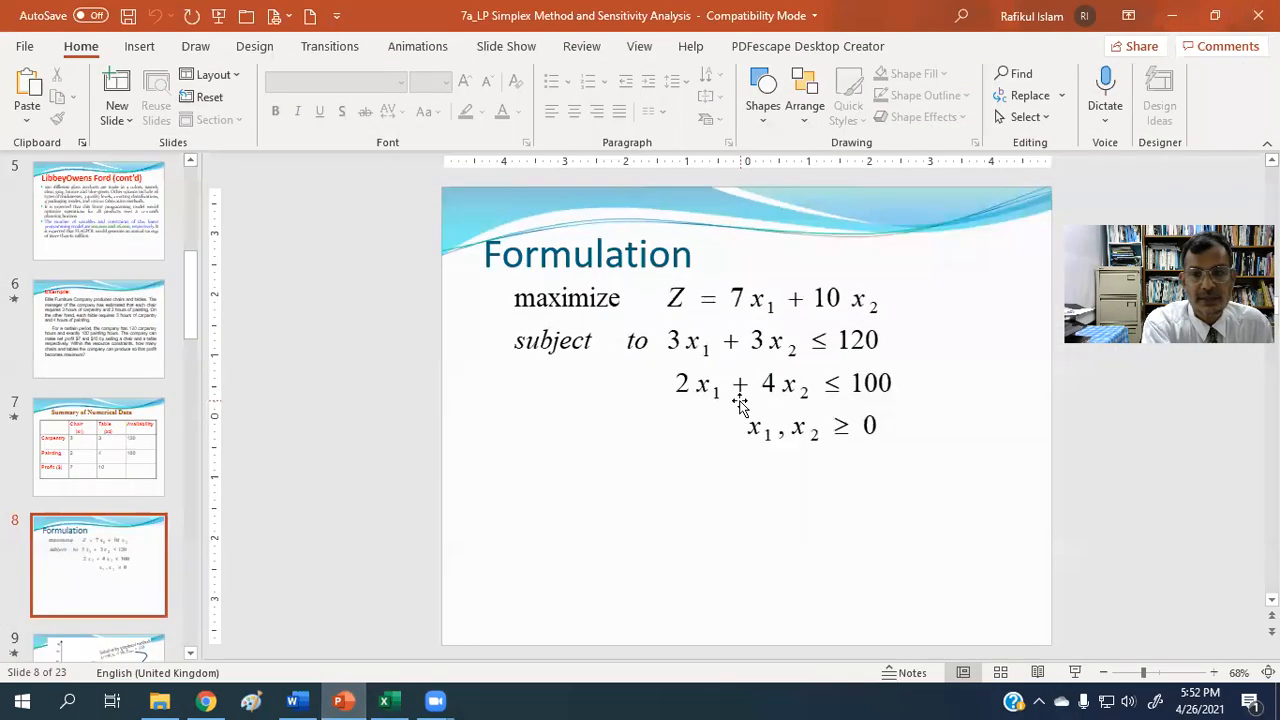
pyautogui.click(1173, 19)
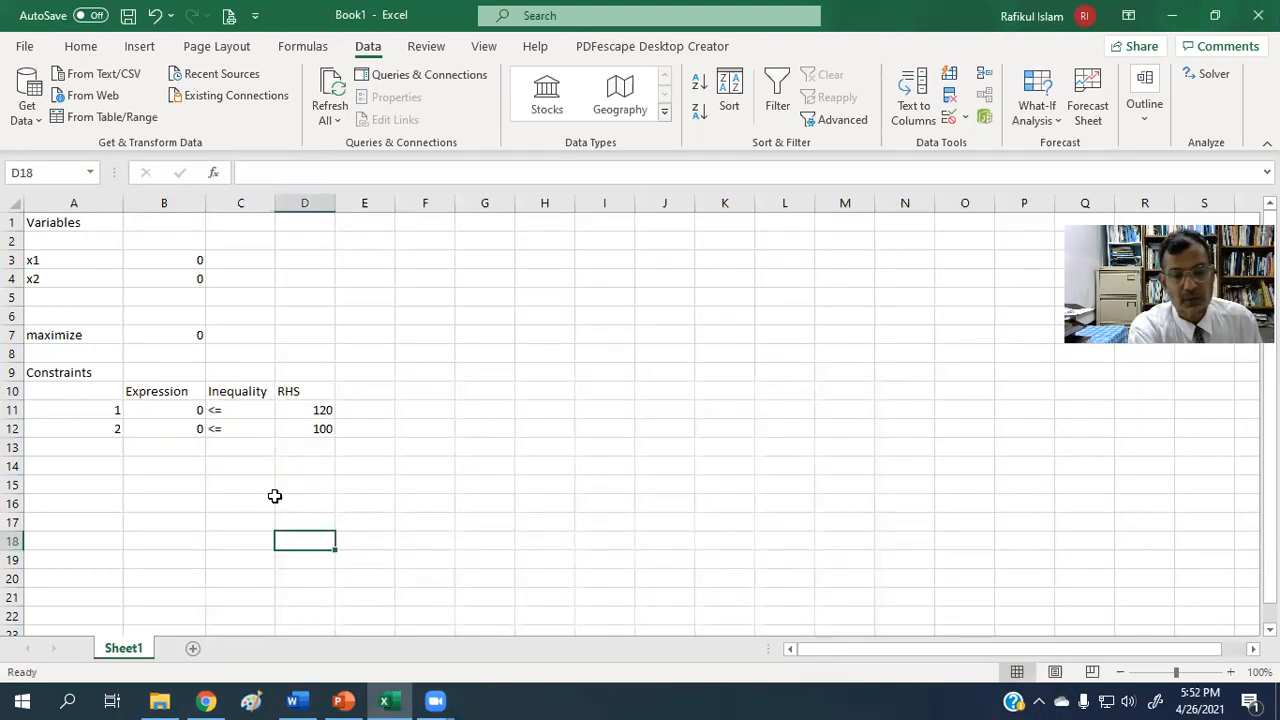
# Open Solver, reset all its options and cell selections, and set the objective to the maximize formula in cell B7.
pyautogui.click(1209, 79)
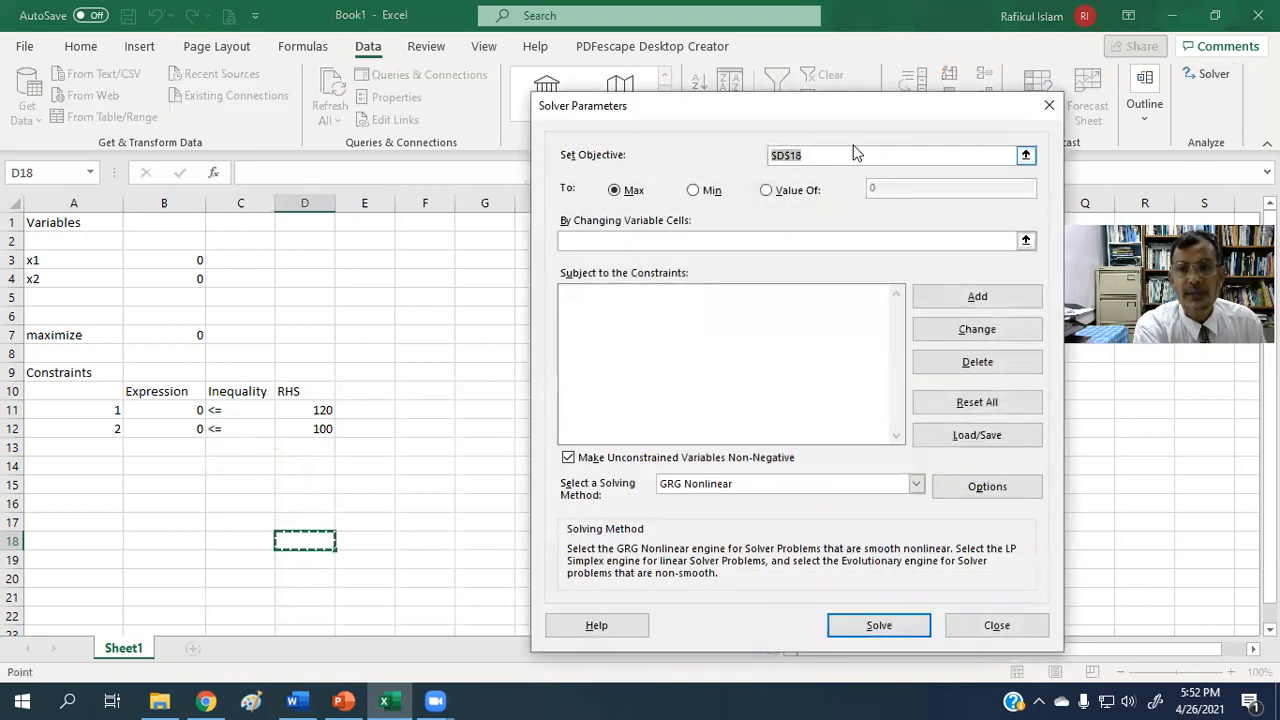
pyautogui.moveTo(810, 113); pyautogui.dragTo(668, 106)
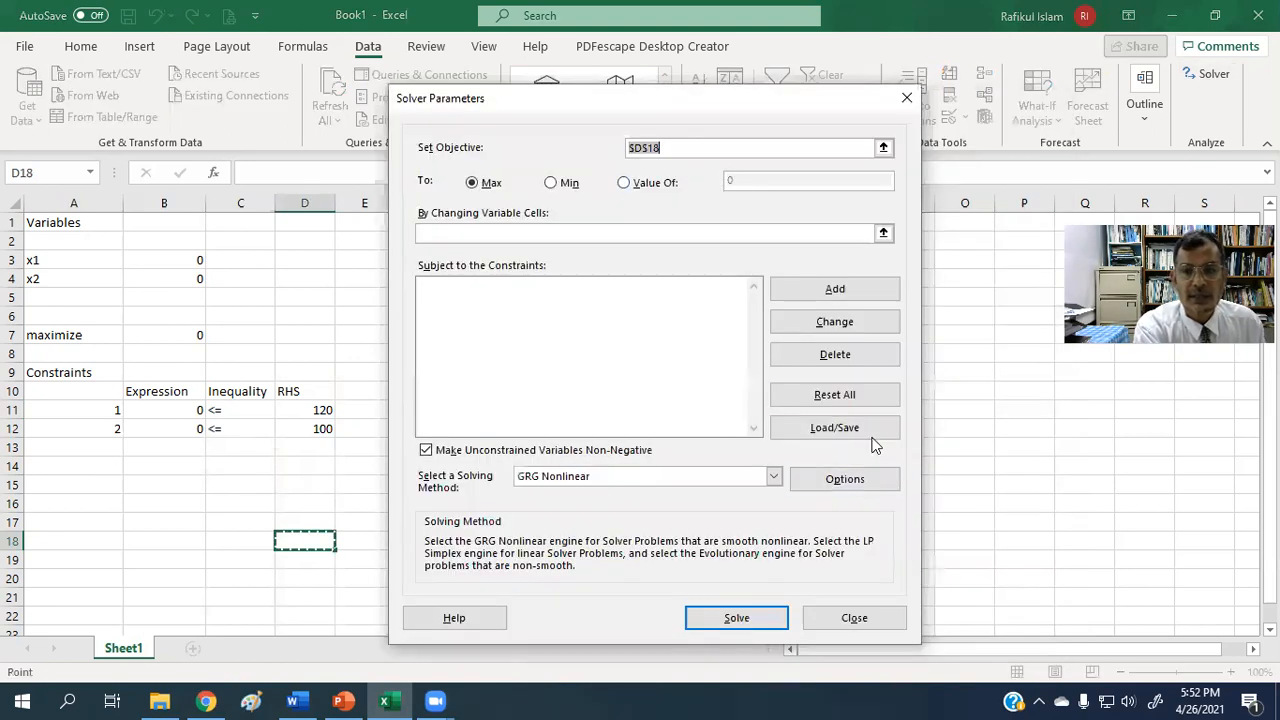
pyautogui.click(846, 398)
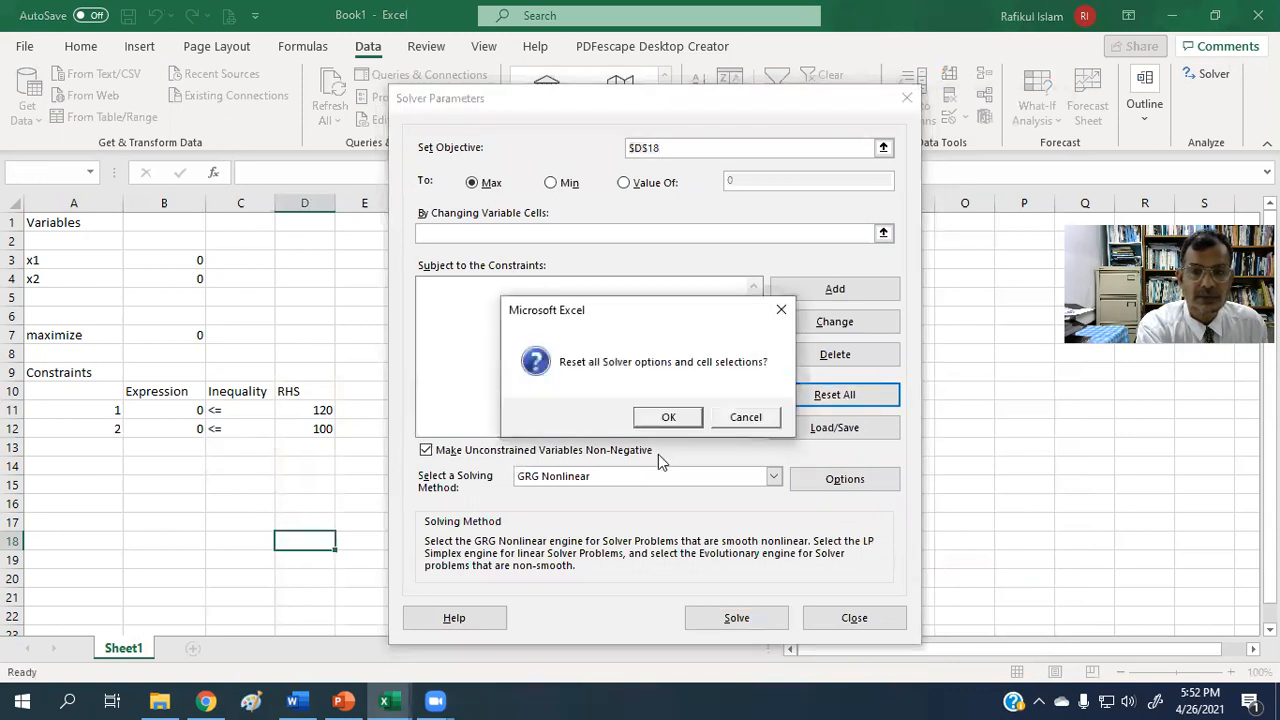
pyautogui.click(664, 418)
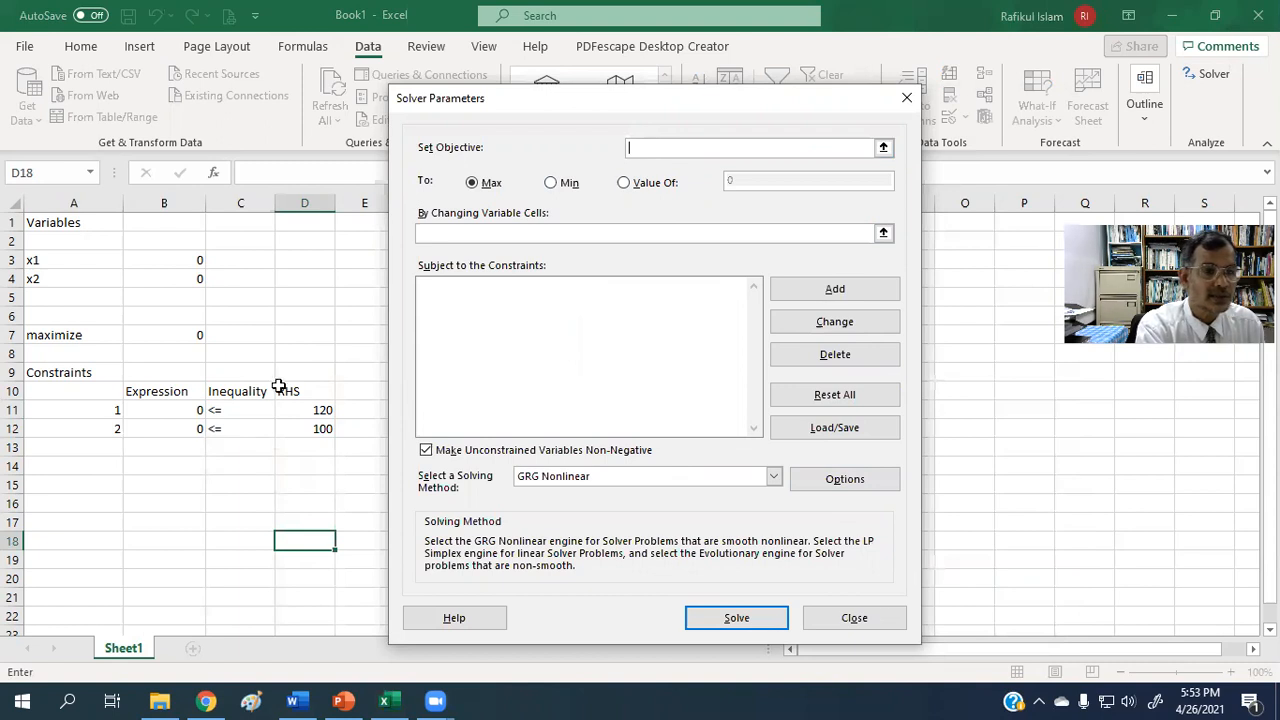
pyautogui.click(181, 338)
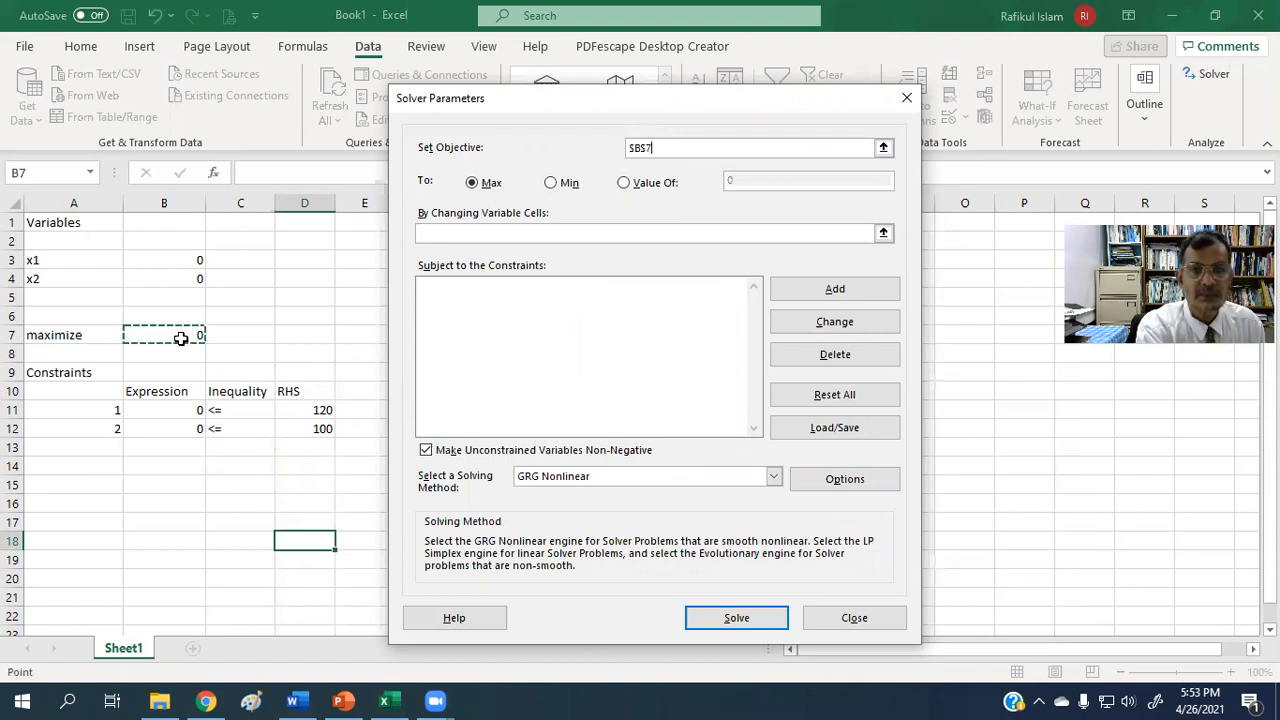
# Set Solver's changing variable cells to the x1 and x2 value cells B3:B4 and shift the dialog aside.
pyautogui.click(466, 234)
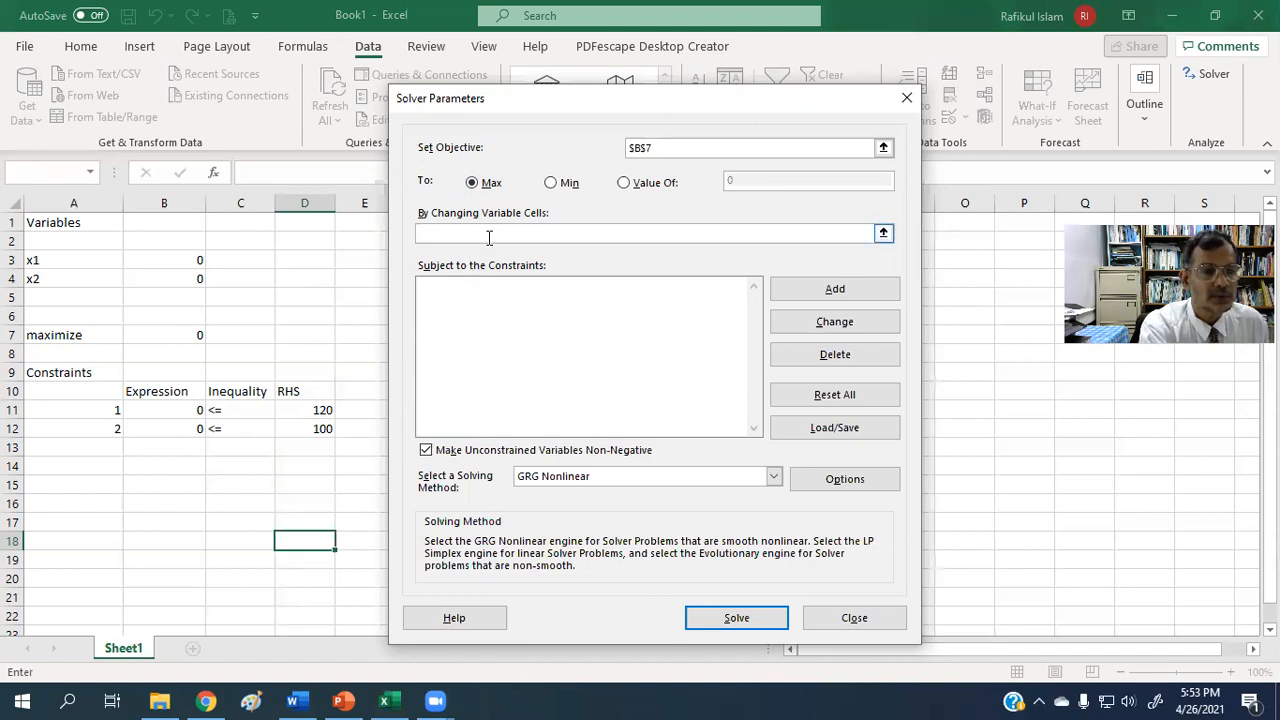
pyautogui.click(168, 263)
pyautogui.moveTo(168, 263); pyautogui.dragTo(164, 277)
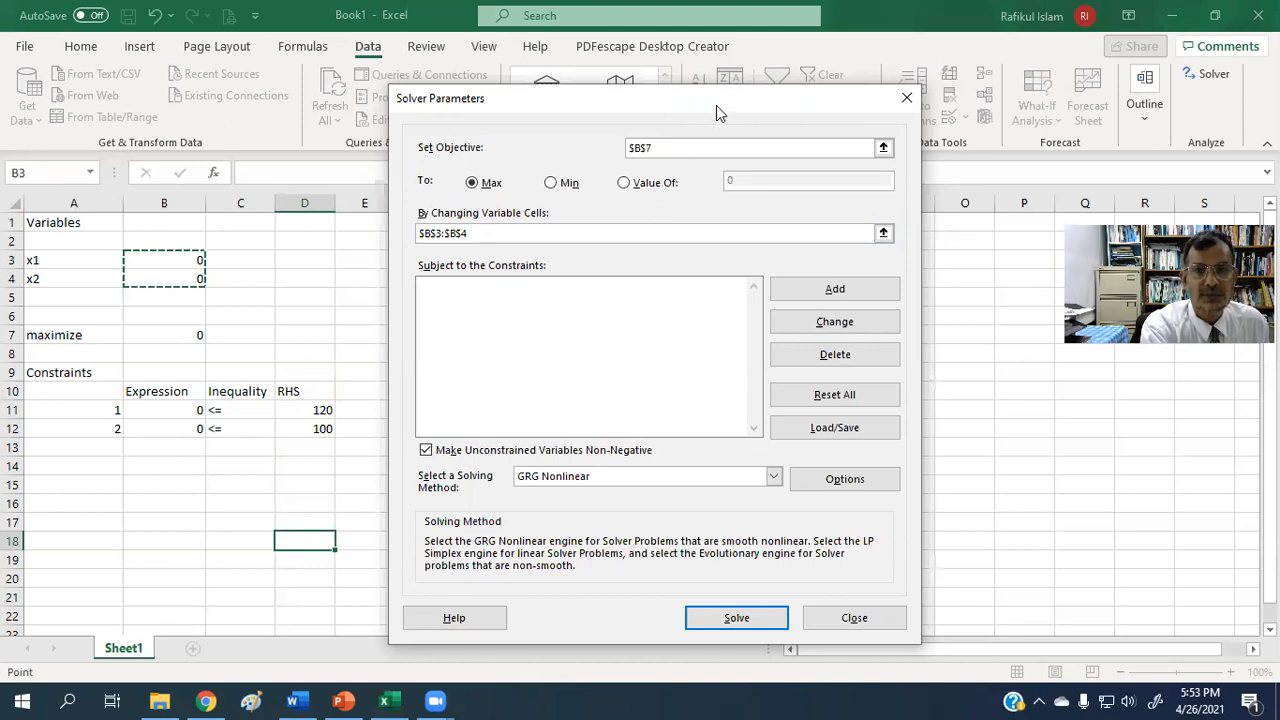
pyautogui.moveTo(727, 105); pyautogui.dragTo(792, 89)
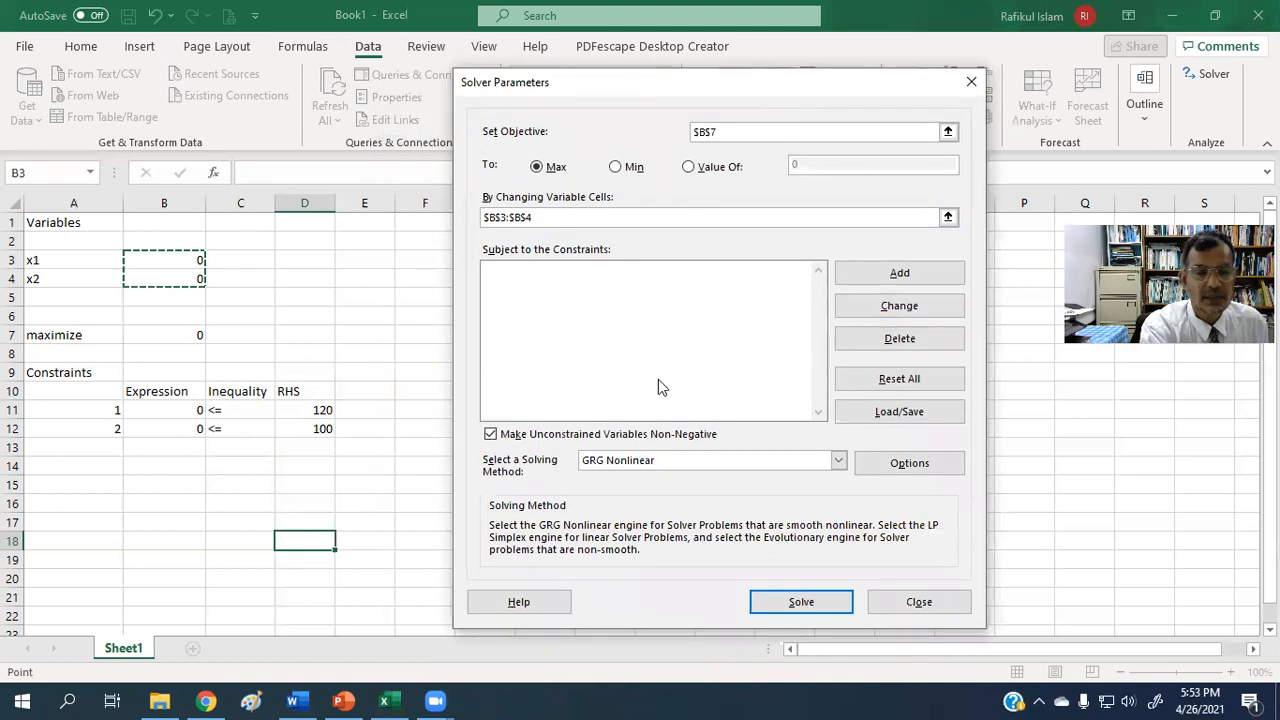
# Add the first Solver constraint, making the expression in B11 <= the right-hand-side value in D11.
pyautogui.click(899, 273)
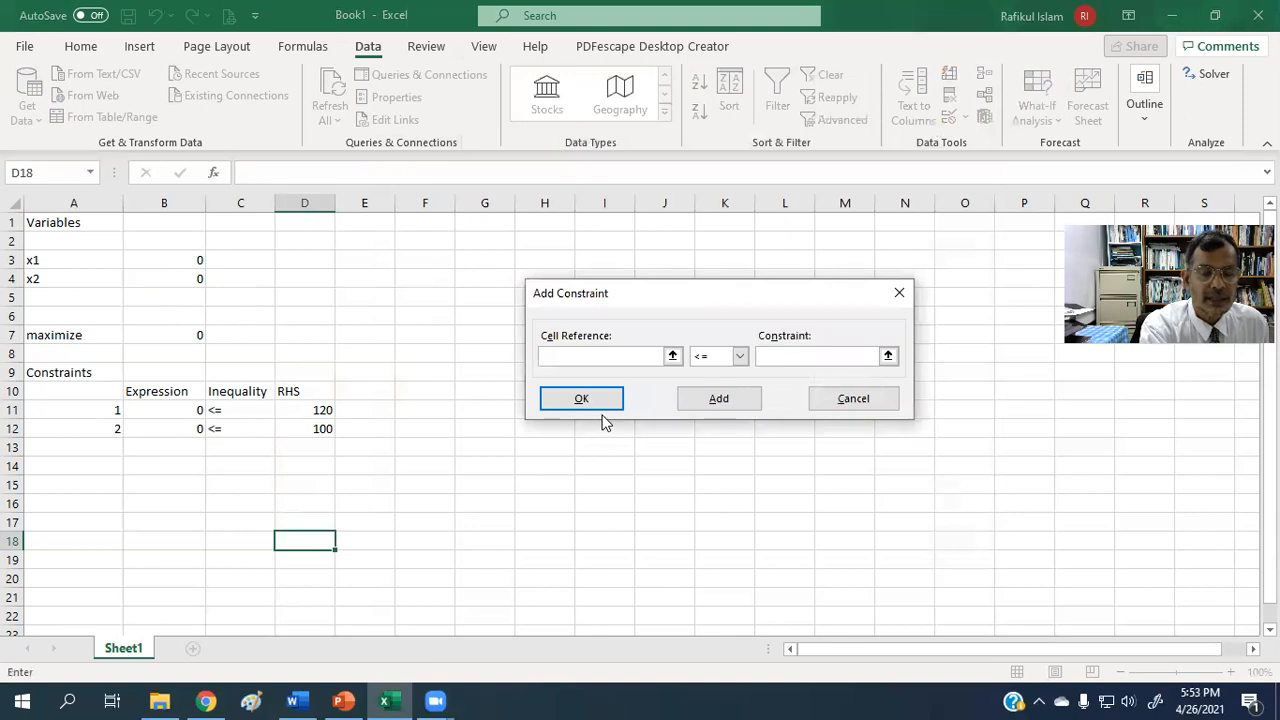
pyautogui.click(153, 411)
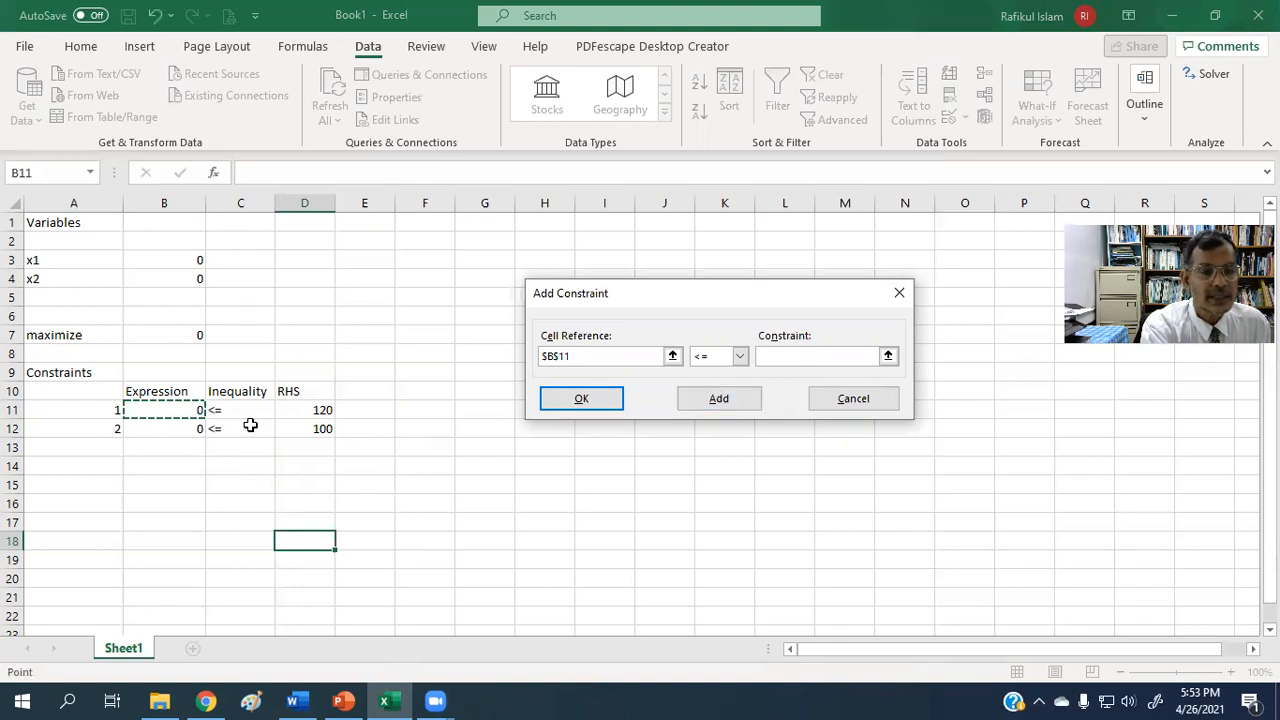
pyautogui.click(766, 357)
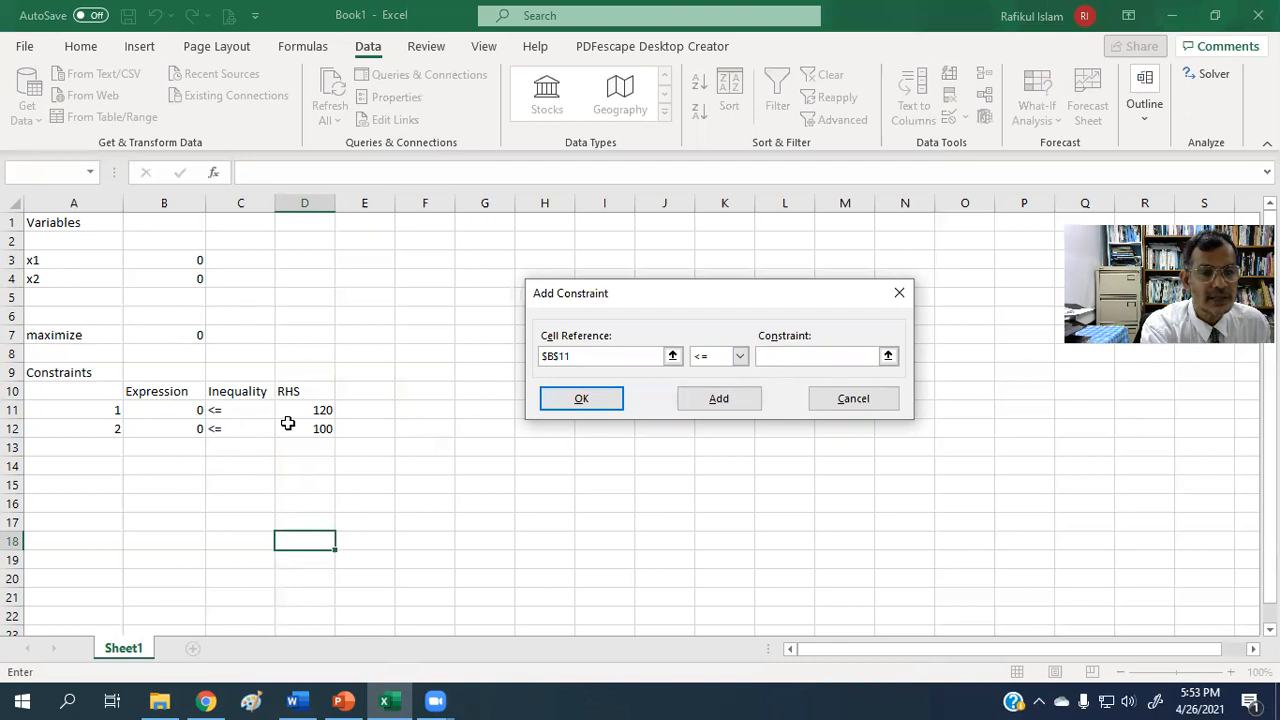
pyautogui.click(311, 410)
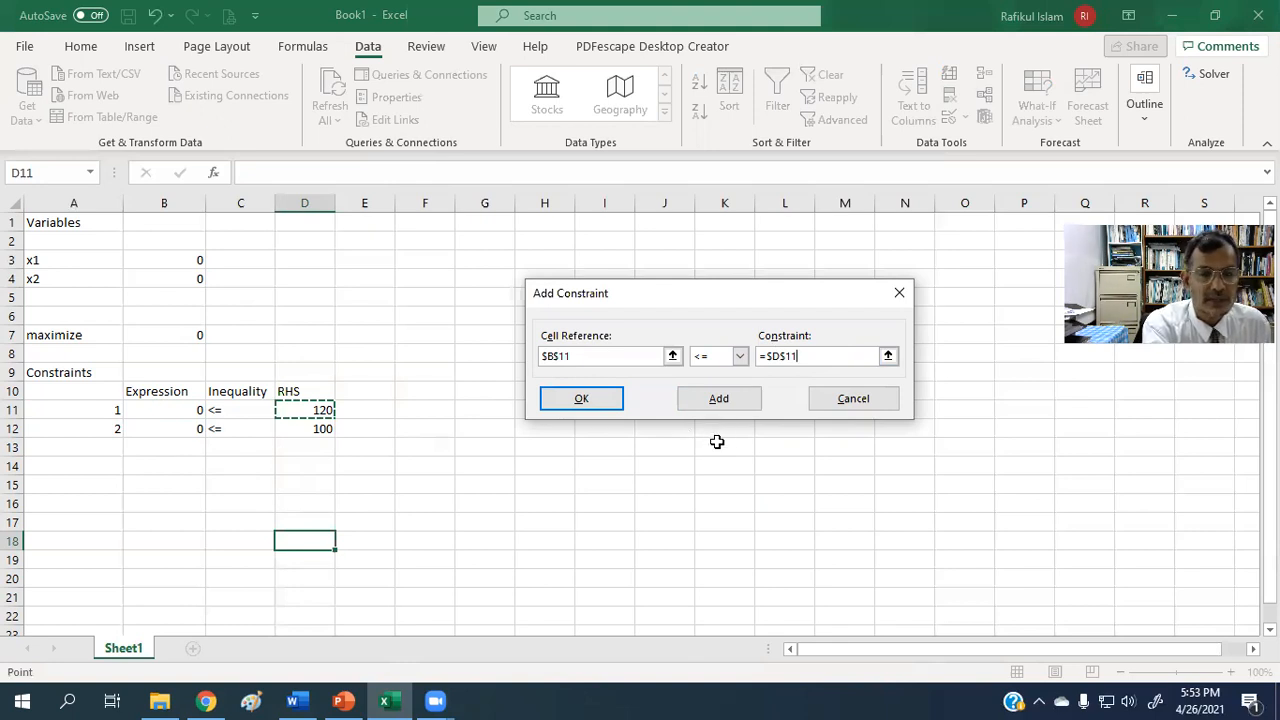
pyautogui.click(723, 401)
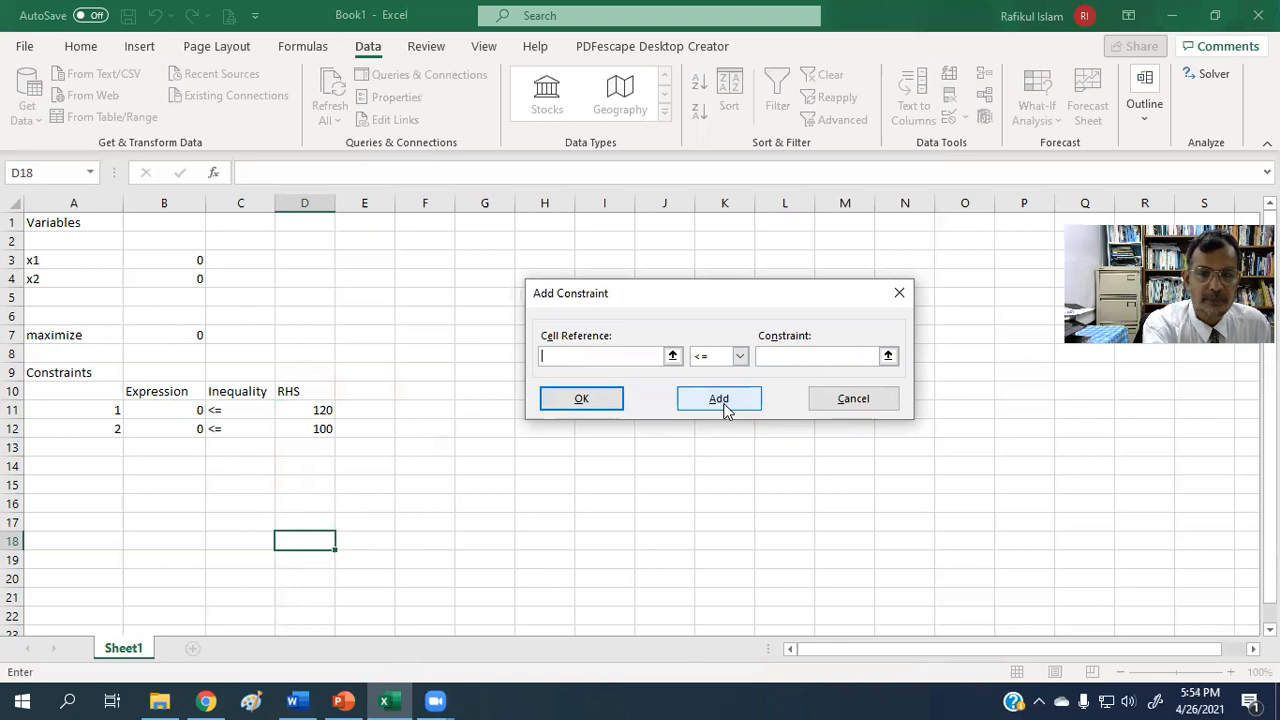
# Define the second Solver constraint as B12 <= D12 and finish adding constraints.
pyautogui.click(164, 430)
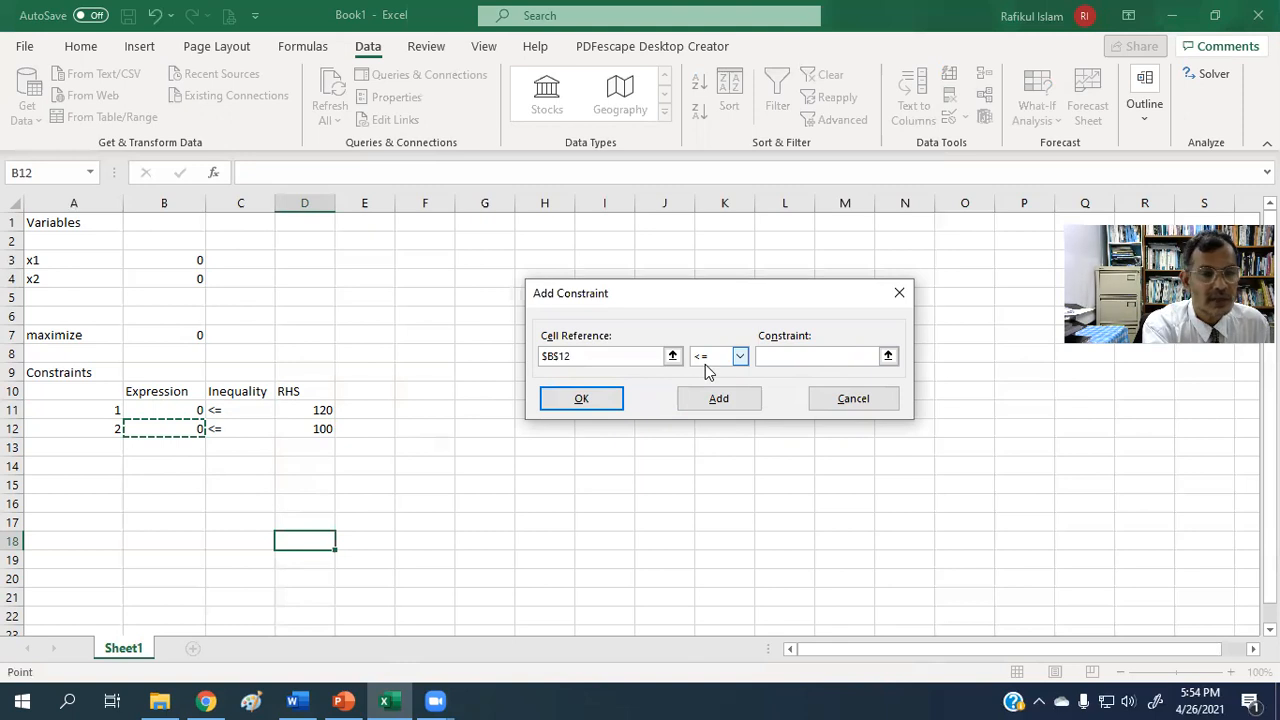
pyautogui.click(740, 357)
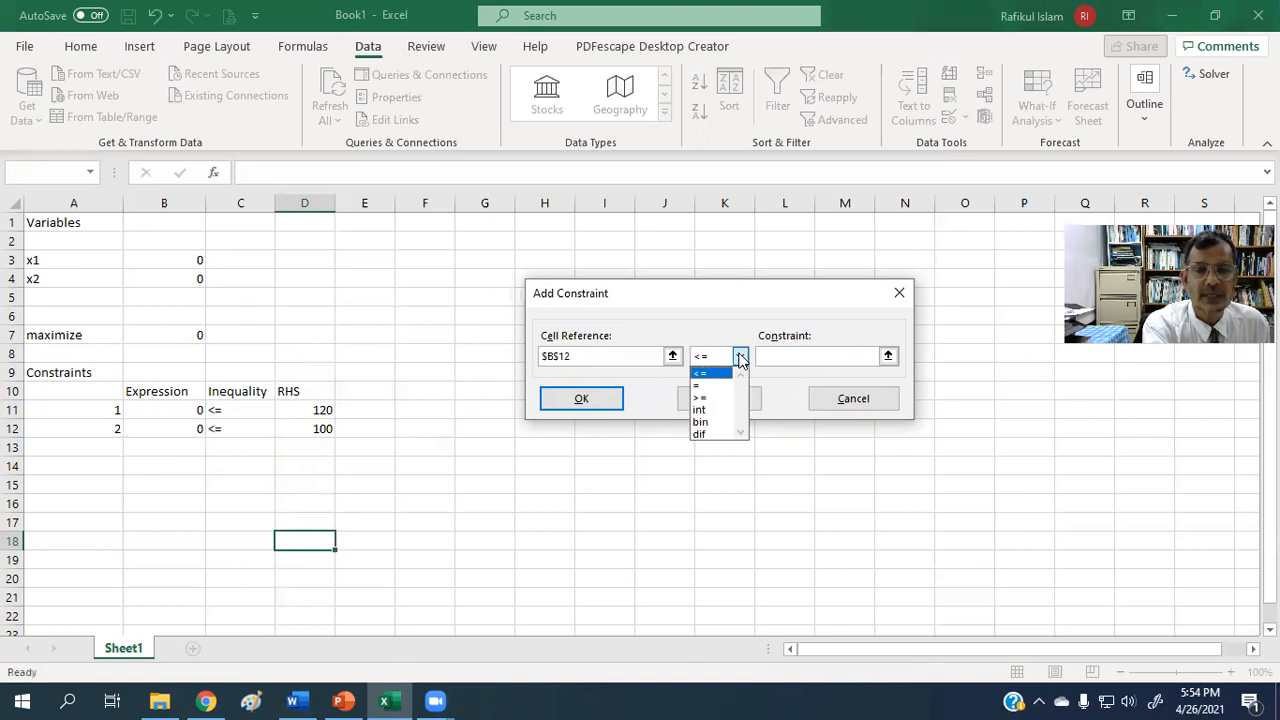
pyautogui.click(740, 357)
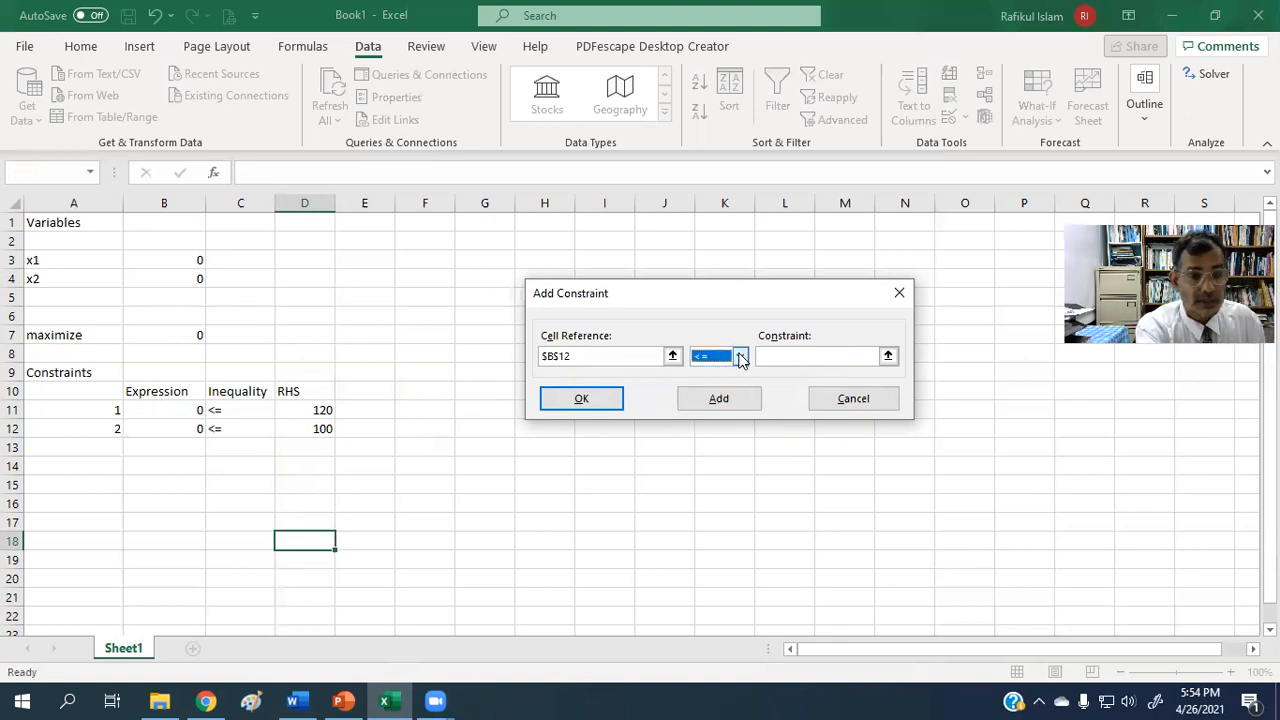
pyautogui.click(775, 357)
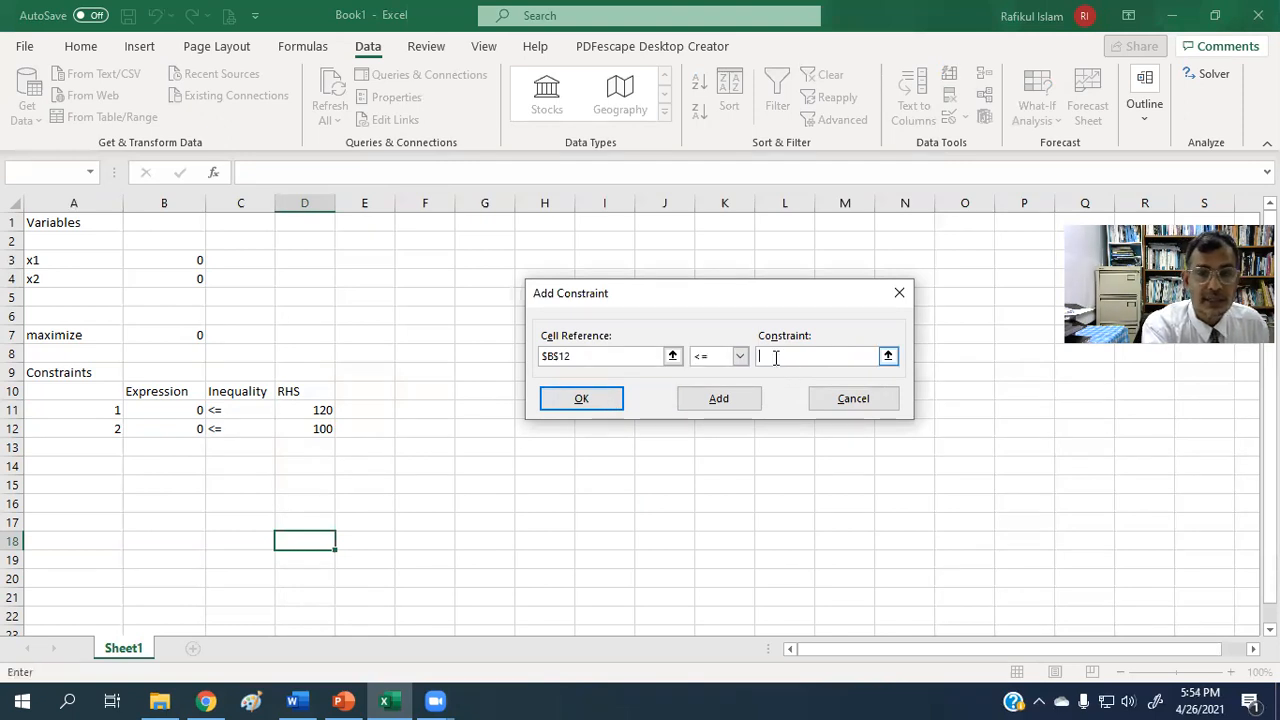
pyautogui.click(312, 430)
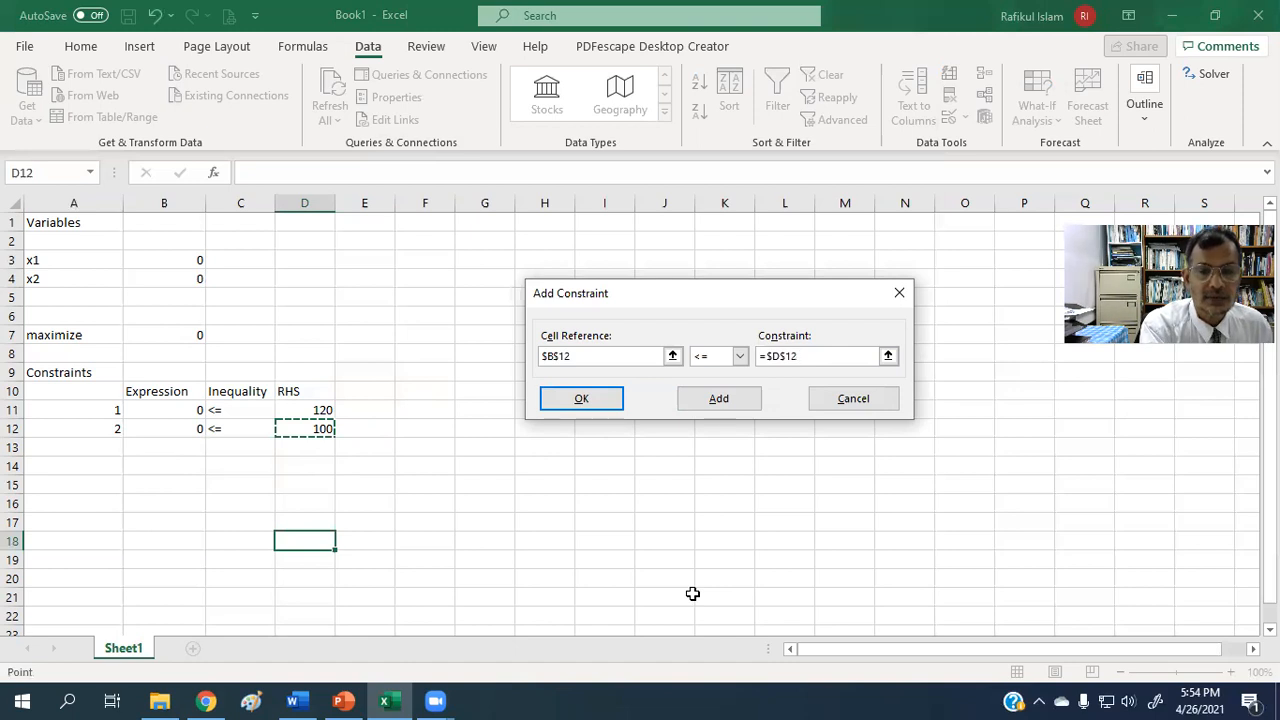
pyautogui.click(600, 400)
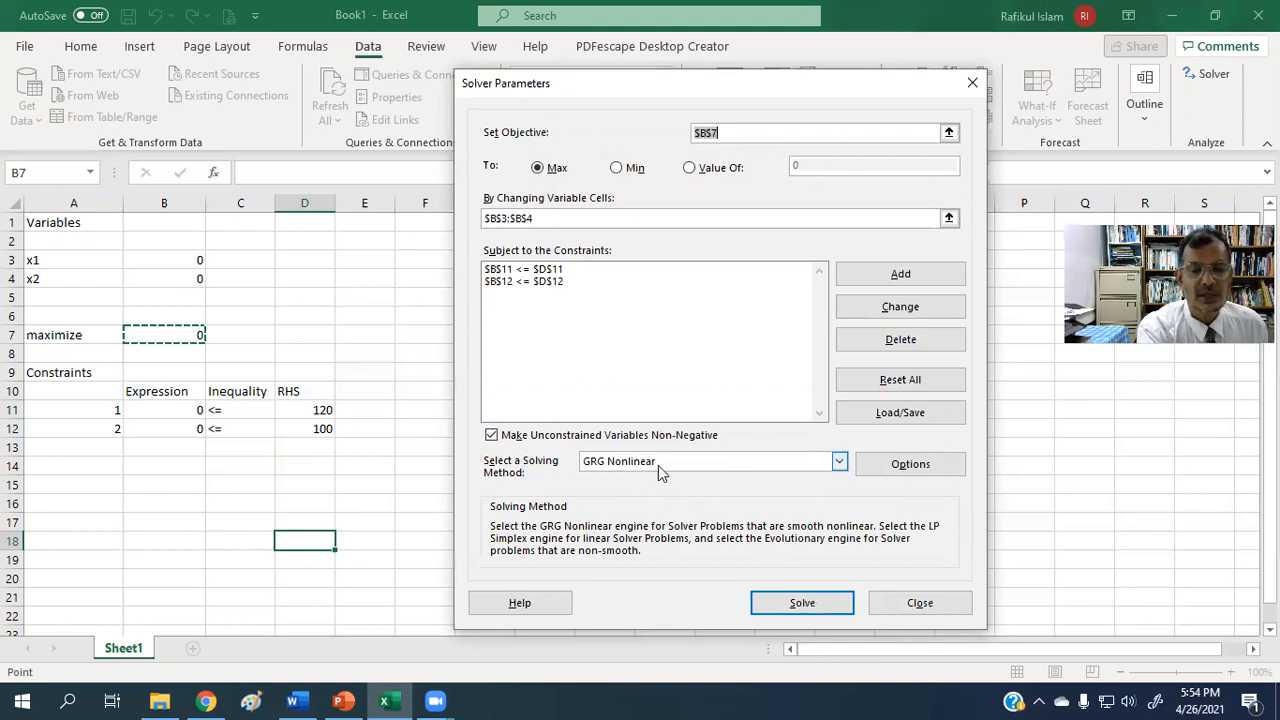
# Choose Simplex LP as the solving method and solve the problem.
pyautogui.click(840, 461)
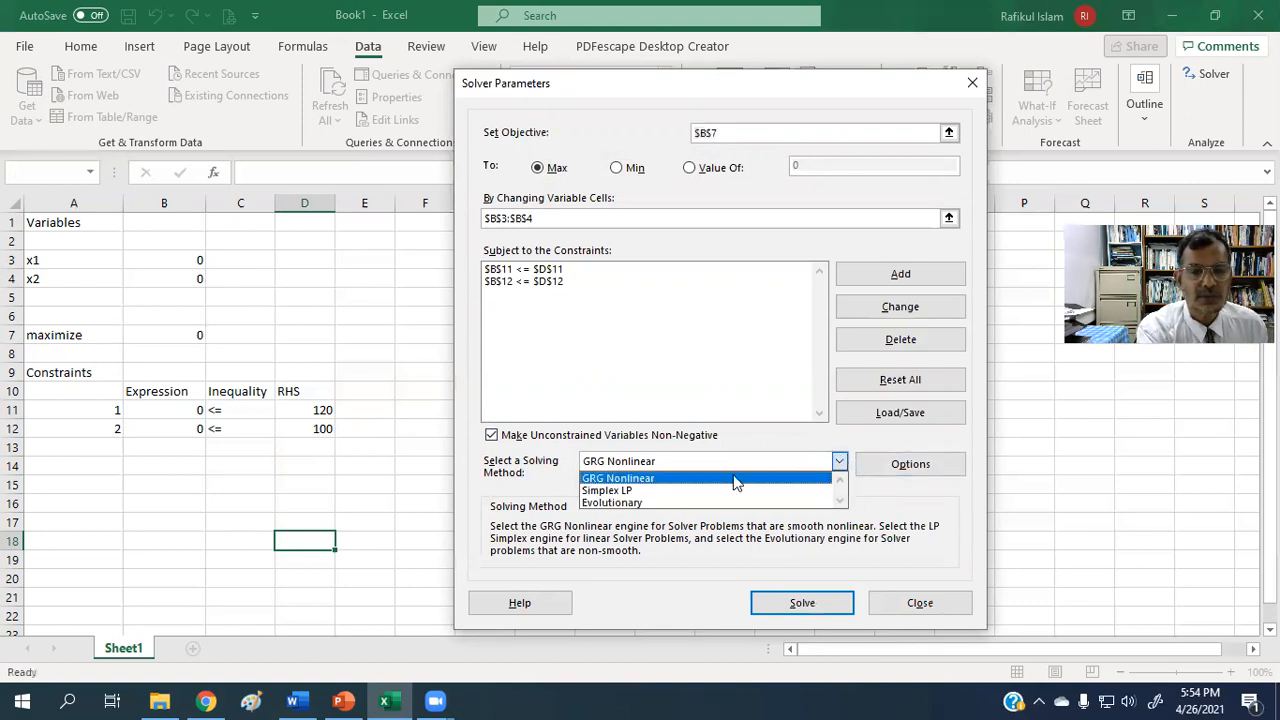
pyautogui.click(651, 482)
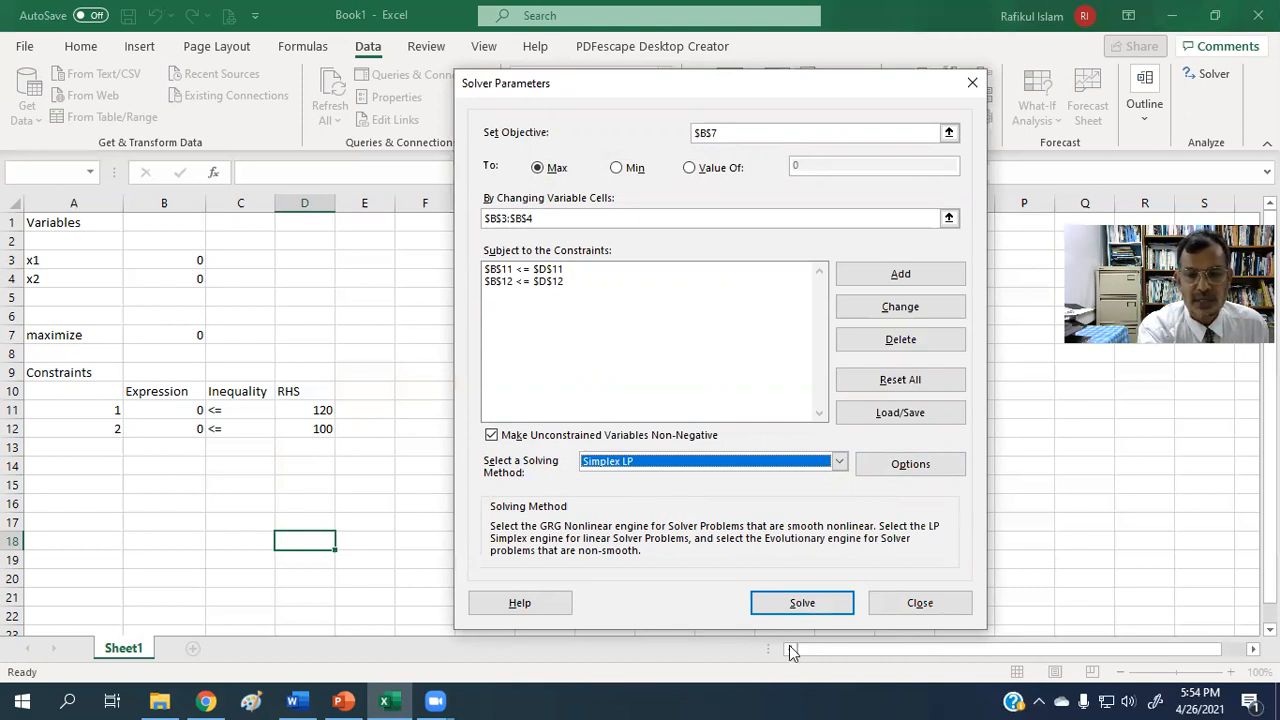
pyautogui.click(795, 608)
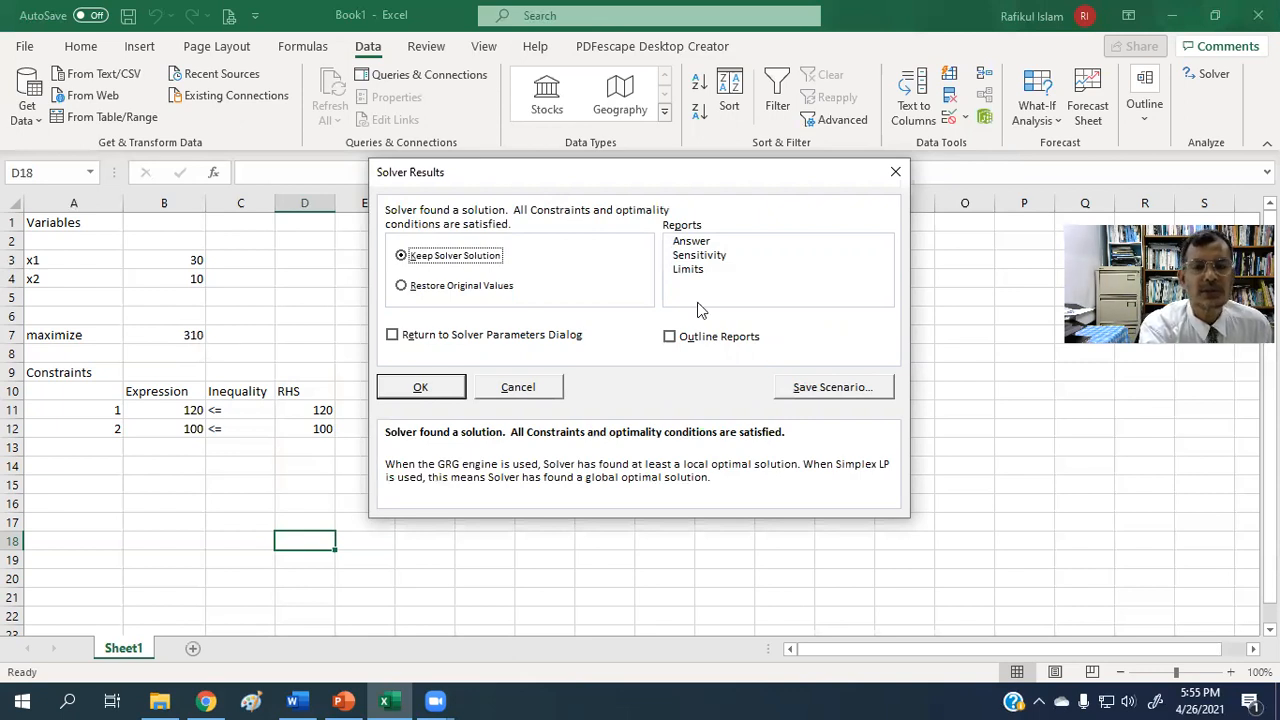
# Keep the Solver solution with an Answer report, and examine that report's objective, variable and constraint tables.
pyautogui.click(689, 246)
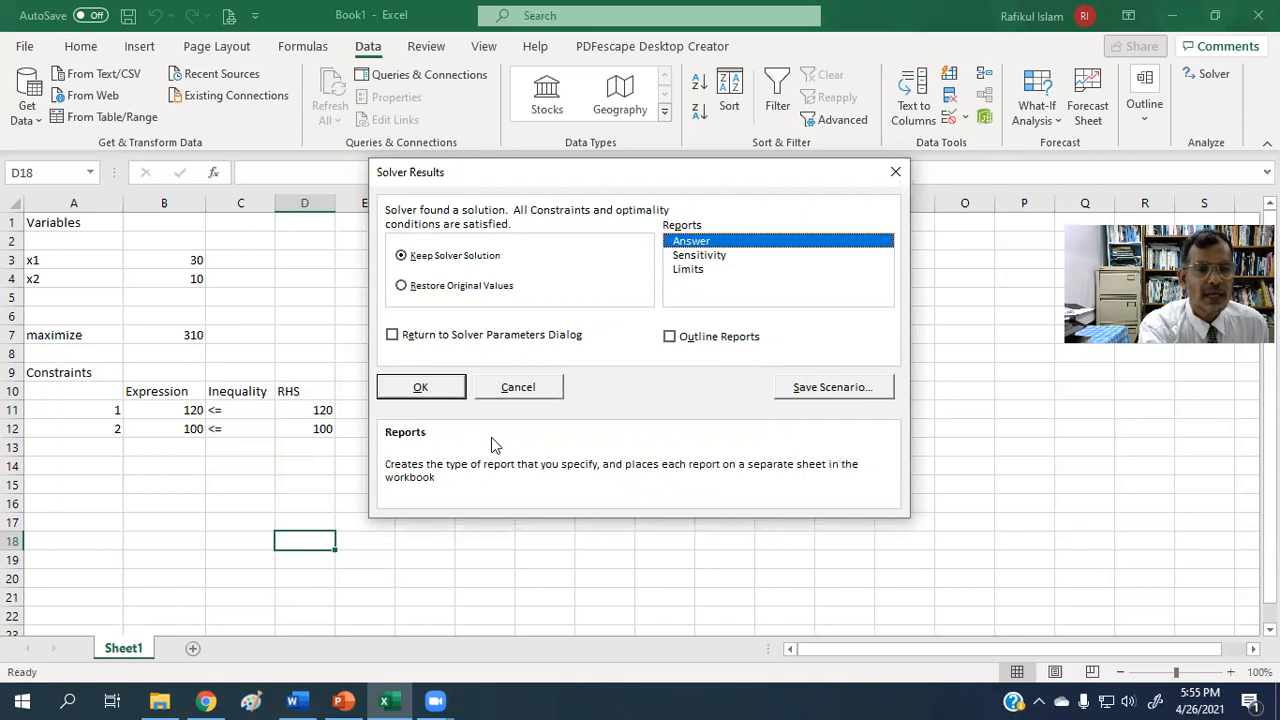
pyautogui.click(432, 390)
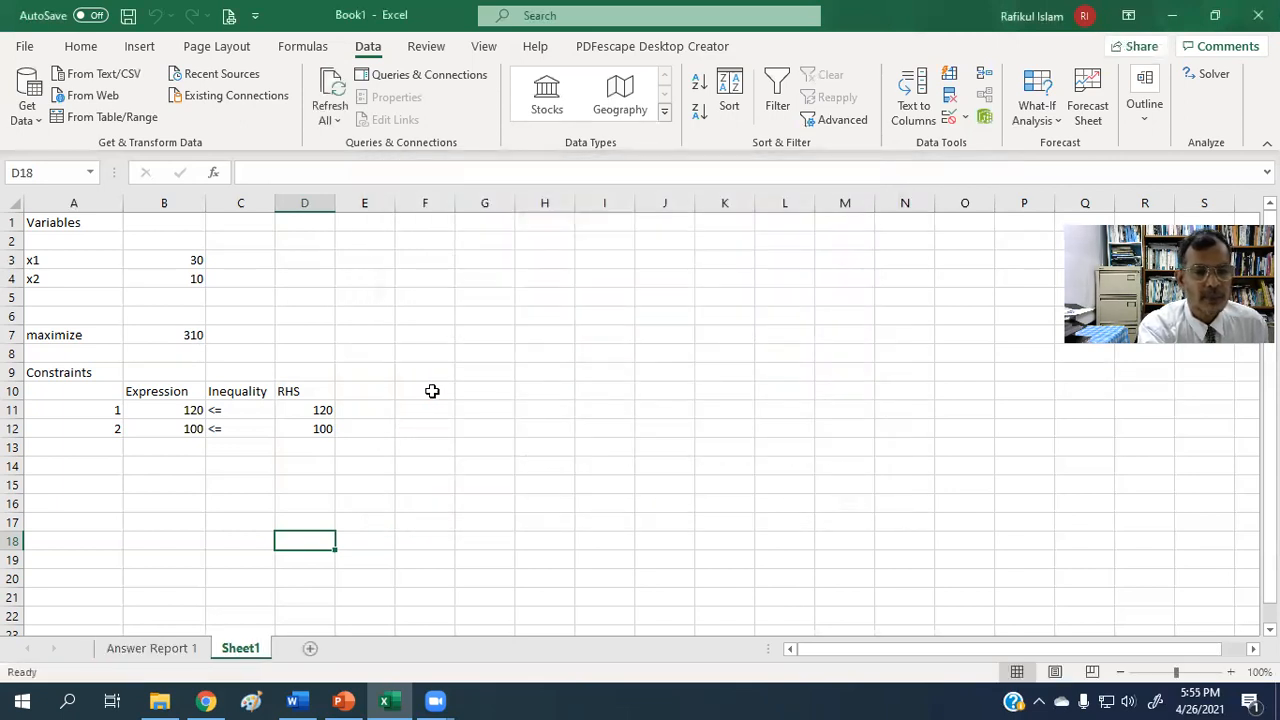
pyautogui.click(172, 652)
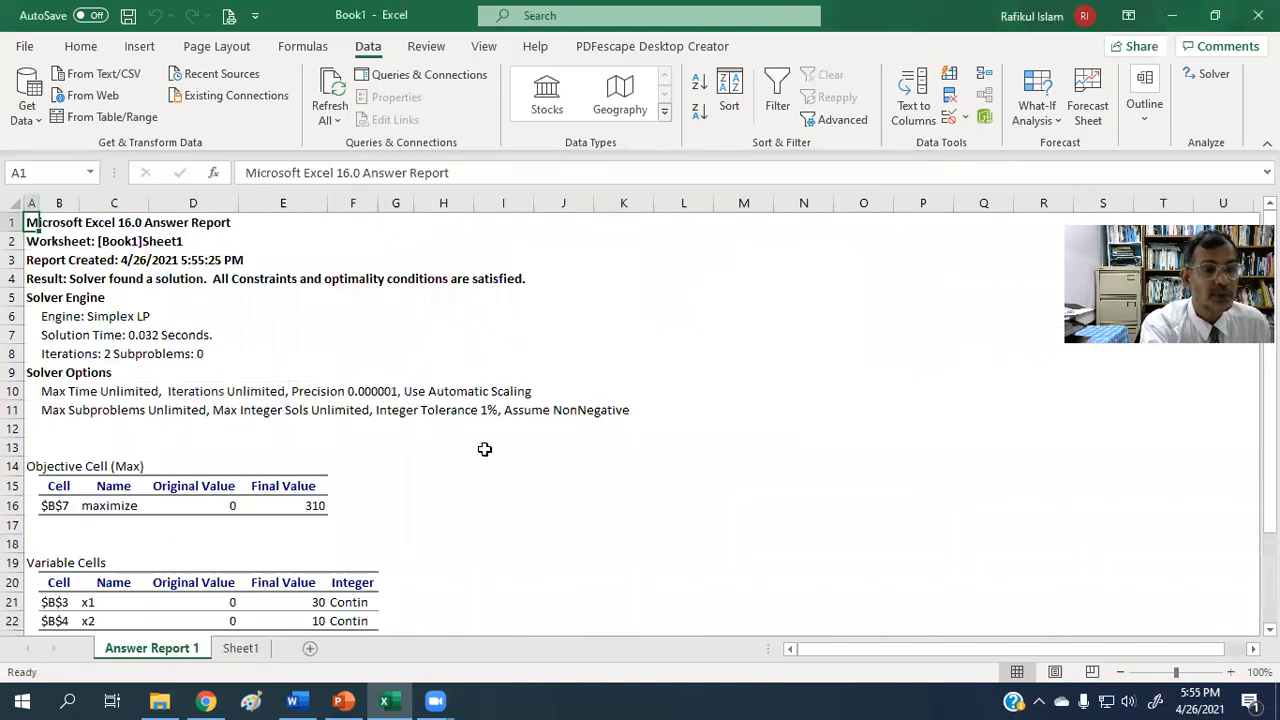
pyautogui.scroll(-3, 484, 449)
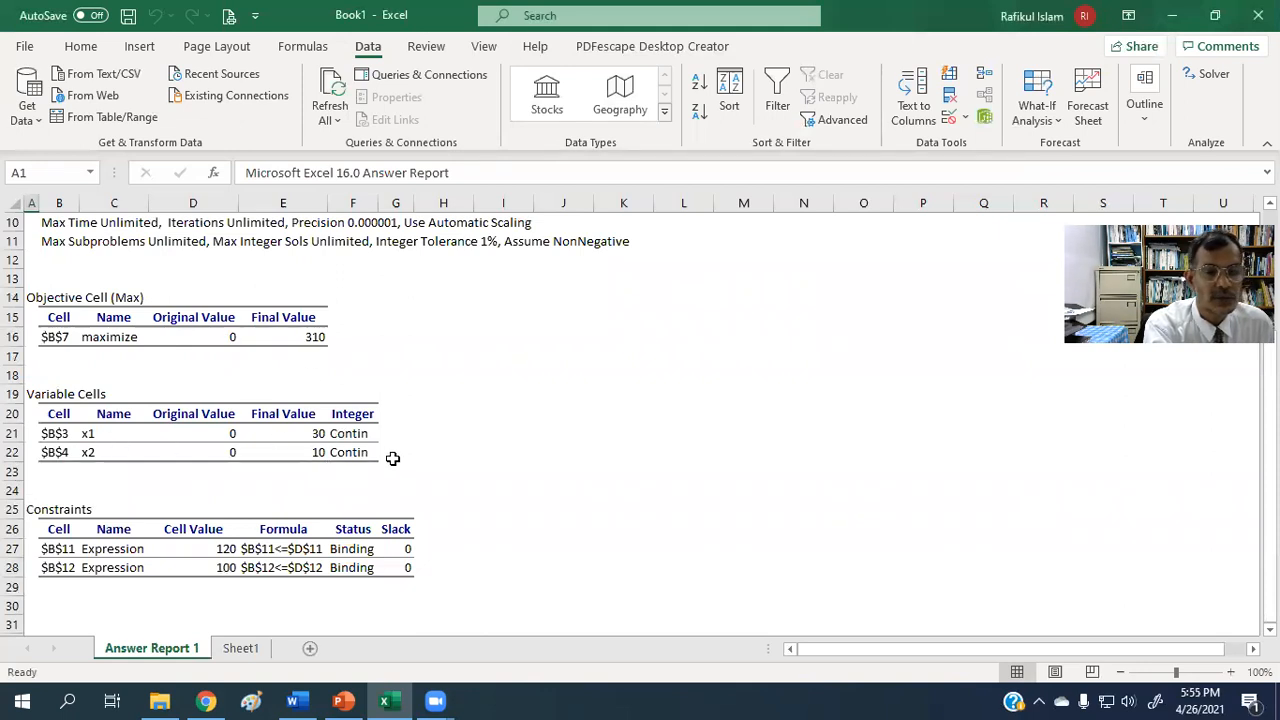
pyautogui.scroll(-1, 390, 454)
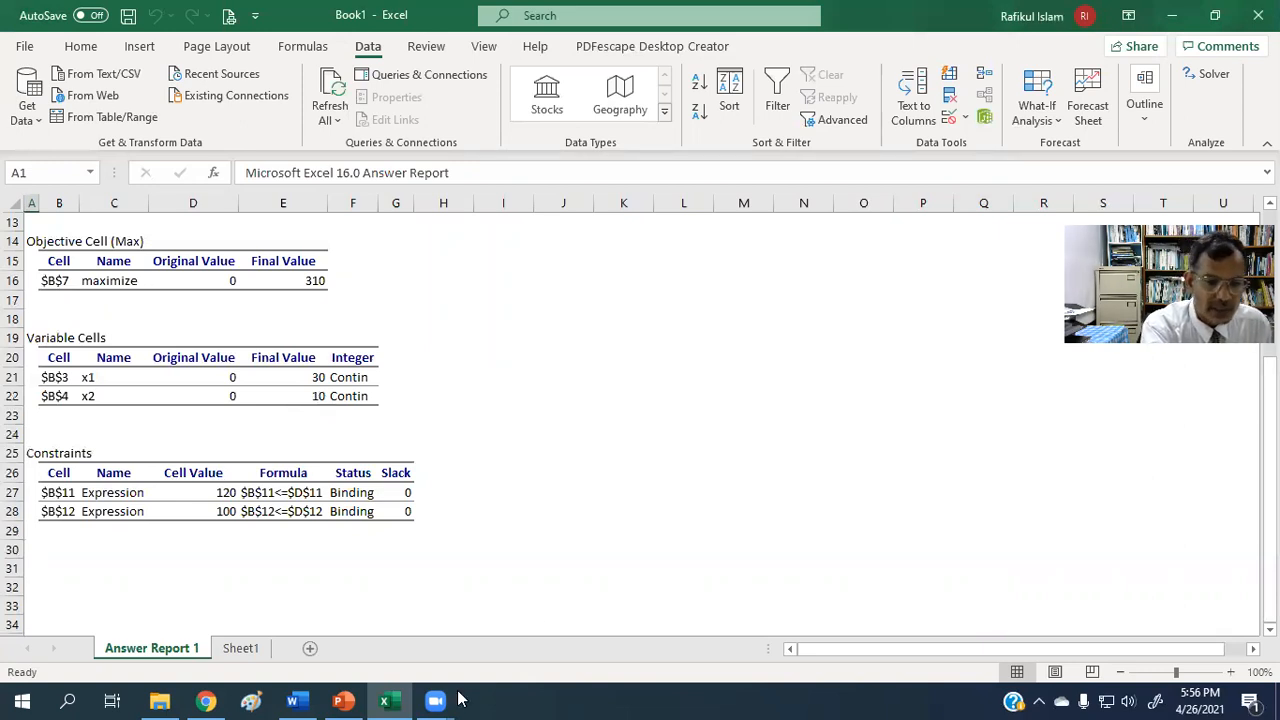
# Switch to the blank Word document and handwrite the first constraint 3x1 + 3x2 ≤ 120 with the black pen.
pyautogui.click(296, 700)
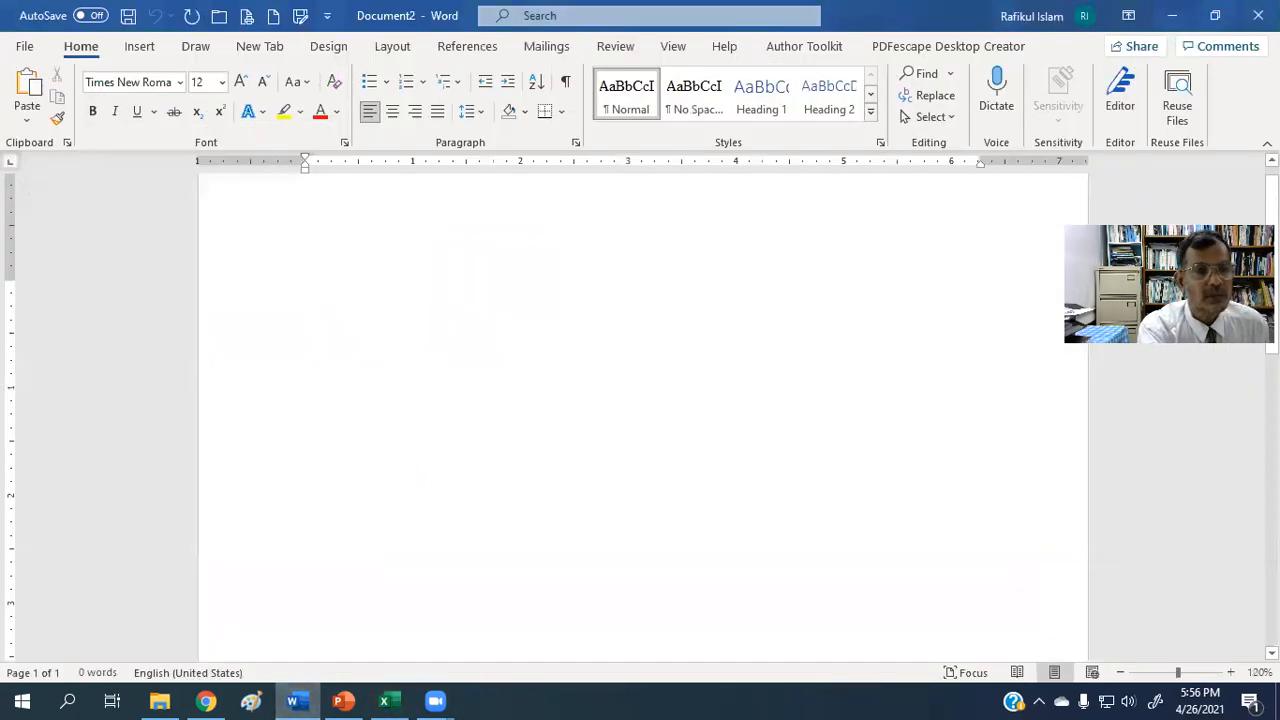
pyautogui.click(195, 48)
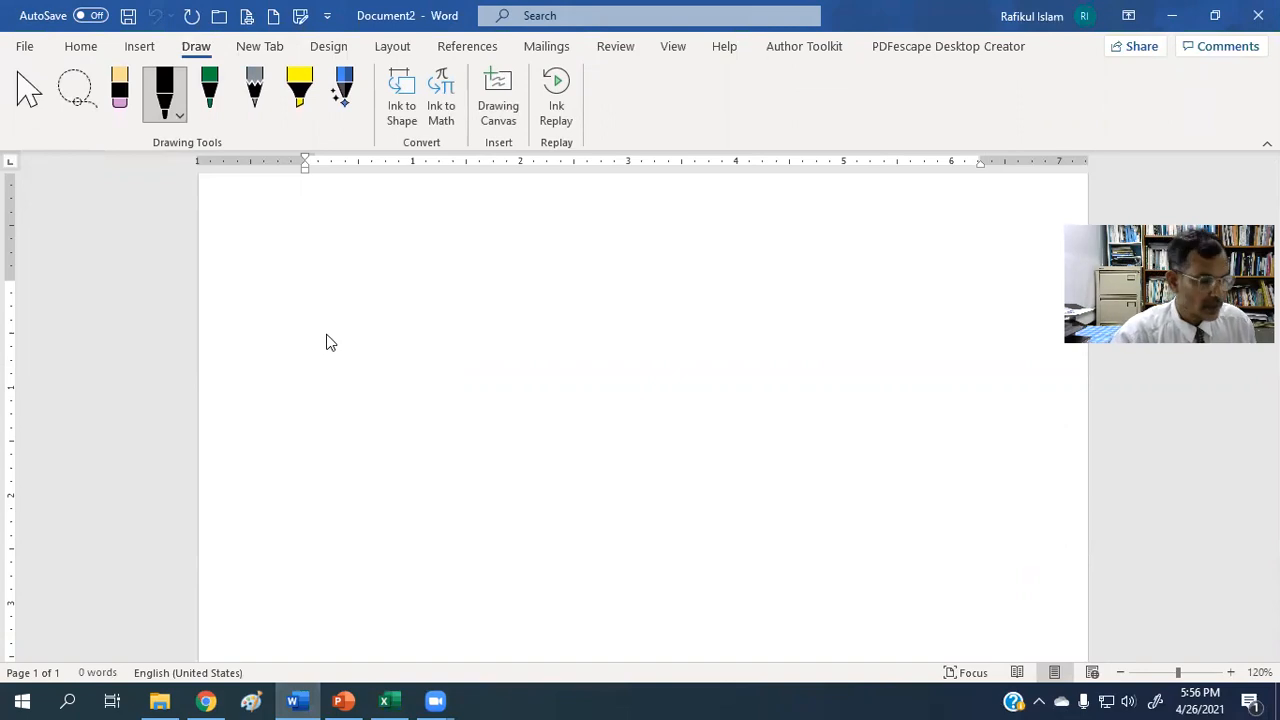
pyautogui.moveTo(329, 337)
pyautogui.mouseDown()
pyautogui.moveTo(337, 366)
pyautogui.moveTo(368, 360)
pyautogui.mouseUp()
pyautogui.moveTo(366, 338)
pyautogui.mouseDown()
pyautogui.moveTo(355, 362)
pyautogui.moveTo(376, 362)
pyautogui.mouseUp()
pyautogui.moveTo(390, 343)
pyautogui.mouseDown()
pyautogui.moveTo(410, 341)
pyautogui.moveTo(402, 356)
pyautogui.moveTo(482, 357)
pyautogui.mouseUp()
pyautogui.moveTo(530, 321)
pyautogui.mouseDown()
pyautogui.moveTo(540, 345)
pyautogui.moveTo(581, 337)
pyautogui.mouseUp()
pyautogui.moveTo(592, 316)
pyautogui.mouseDown()
pyautogui.moveTo(614, 334)
pyautogui.moveTo(635, 311)
pyautogui.mouseUp()
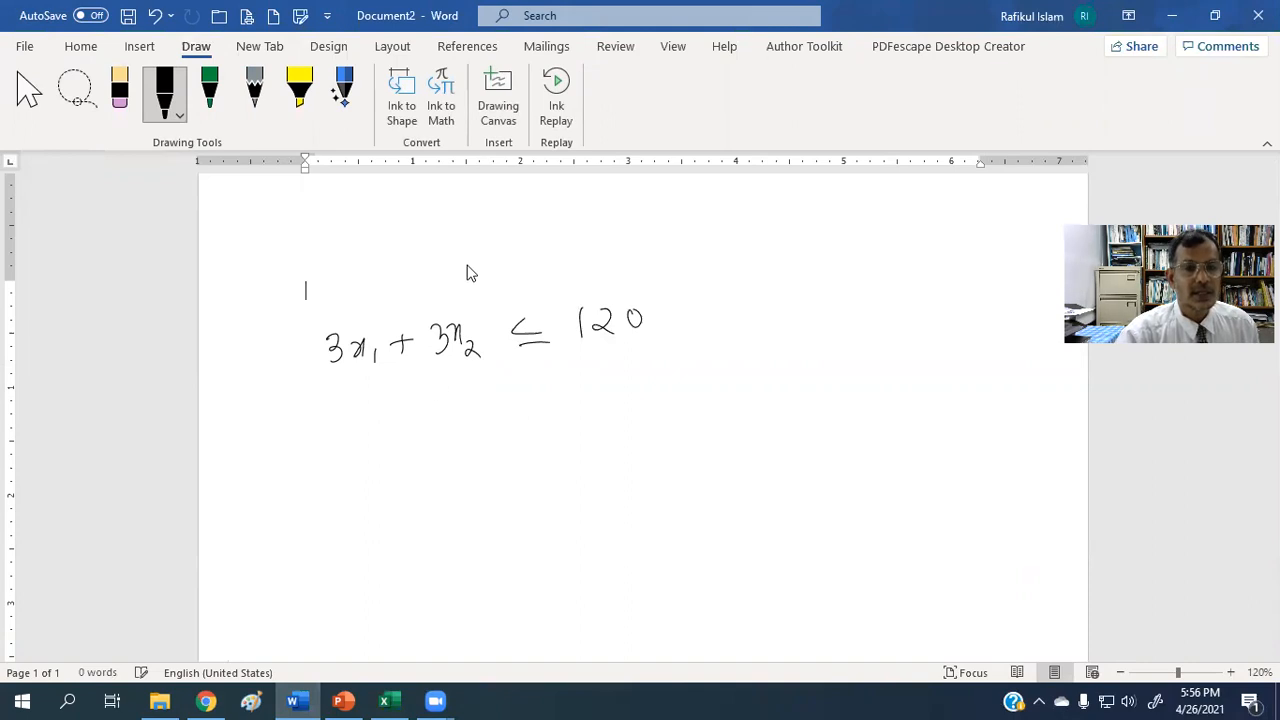
# Handwrite the solution values x1 = 30, x2 = 10 above the constraint.
pyautogui.moveTo(524, 210); pyautogui.dragTo(553, 233)
pyautogui.moveTo(566, 218); pyautogui.dragTo(581, 226)
pyautogui.moveTo(599, 208); pyautogui.dragTo(600, 230)
pyautogui.moveTo(624, 208)
pyautogui.mouseDown()
pyautogui.moveTo(688, 221)
pyautogui.moveTo(672, 230)
pyautogui.mouseUp()
pyautogui.moveTo(700, 222); pyautogui.dragTo(722, 230)
pyautogui.moveTo(730, 216); pyautogui.dragTo(756, 222)
pyautogui.moveTo(768, 206)
pyautogui.mouseDown()
pyautogui.moveTo(769, 226)
pyautogui.moveTo(808, 222)
pyautogui.moveTo(806, 206)
pyautogui.mouseUp()
# Handwrite the substituted left-hand side (3×30) + (3×10) beneath the constraint.
pyautogui.moveTo(337, 419); pyautogui.dragTo(338, 442)
pyautogui.moveTo(356, 426)
pyautogui.mouseDown()
pyautogui.moveTo(356, 440)
pyautogui.moveTo(394, 431)
pyautogui.moveTo(384, 440)
pyautogui.moveTo(401, 417)
pyautogui.mouseUp()
pyautogui.moveTo(416, 406); pyautogui.dragTo(414, 452)
pyautogui.moveTo(322, 414)
pyautogui.mouseDown()
pyautogui.moveTo(314, 436)
pyautogui.moveTo(332, 455)
pyautogui.mouseUp()
pyautogui.moveTo(463, 427); pyautogui.dragTo(490, 421)
pyautogui.moveTo(478, 410)
pyautogui.mouseDown()
pyautogui.moveTo(480, 432)
pyautogui.moveTo(545, 418)
pyautogui.moveTo(531, 419)
pyautogui.moveTo(570, 397)
pyautogui.moveTo(518, 432)
pyautogui.mouseUp()
pyautogui.moveTo(588, 390); pyautogui.dragTo(584, 430)
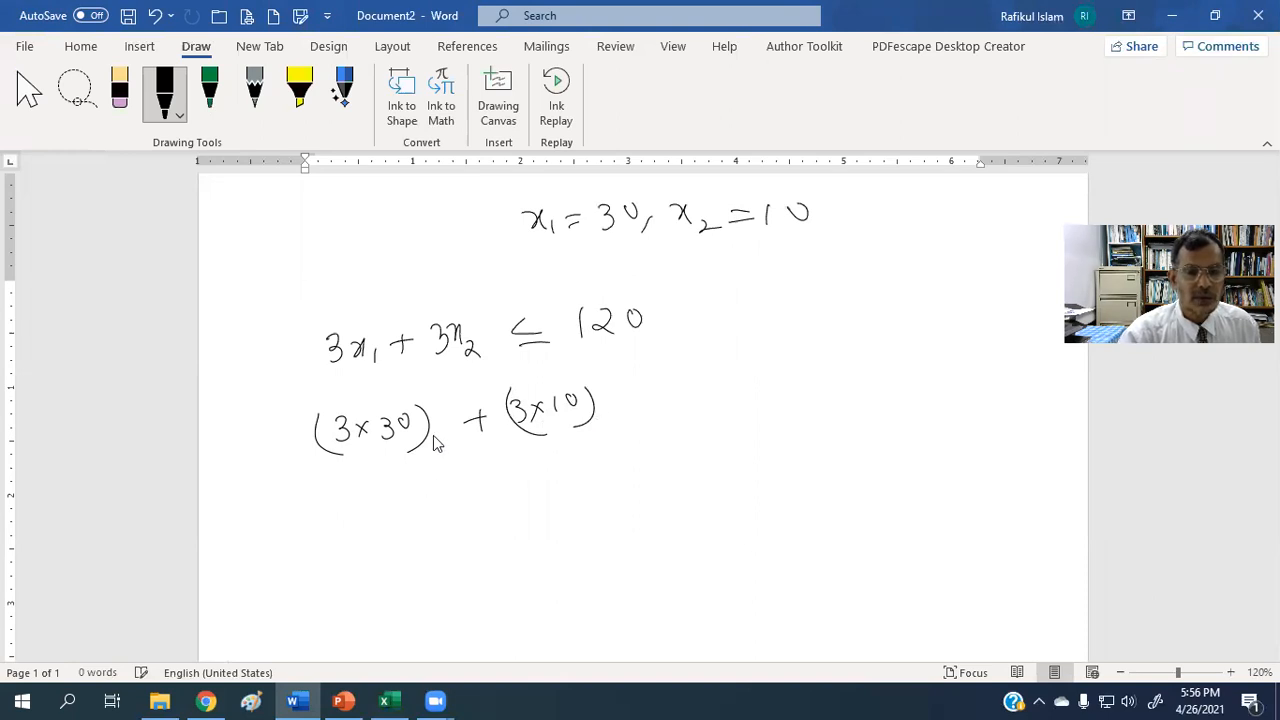
# Handwrite the evaluation of the substituted expression as = 90 + 30 and = 120 on two lines below it.
pyautogui.moveTo(348, 504); pyautogui.dragTo(367, 500)
pyautogui.moveTo(347, 511)
pyautogui.mouseDown()
pyautogui.moveTo(407, 508)
pyautogui.moveTo(440, 485)
pyautogui.mouseUp()
pyautogui.moveTo(470, 476)
pyautogui.mouseDown()
pyautogui.moveTo(469, 494)
pyautogui.moveTo(540, 468)
pyautogui.mouseUp()
pyautogui.moveTo(407, 557); pyautogui.dragTo(446, 559)
pyautogui.moveTo(466, 536)
pyautogui.mouseDown()
pyautogui.moveTo(468, 562)
pyautogui.moveTo(505, 563)
pyautogui.moveTo(534, 542)
pyautogui.mouseUp()
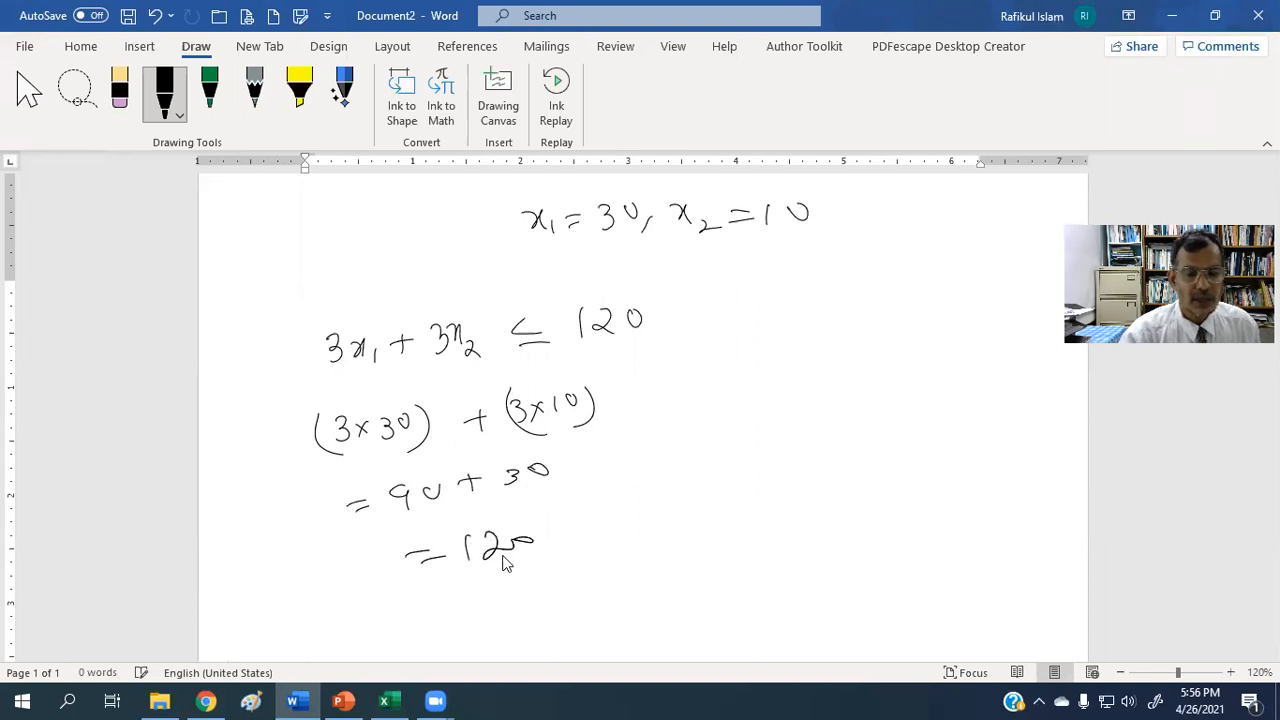
# Handwrite 120 ≤ 120 below the calculation and draw a curve linking it to the constraint's left-hand side.
pyautogui.scroll(-1, 474, 565)
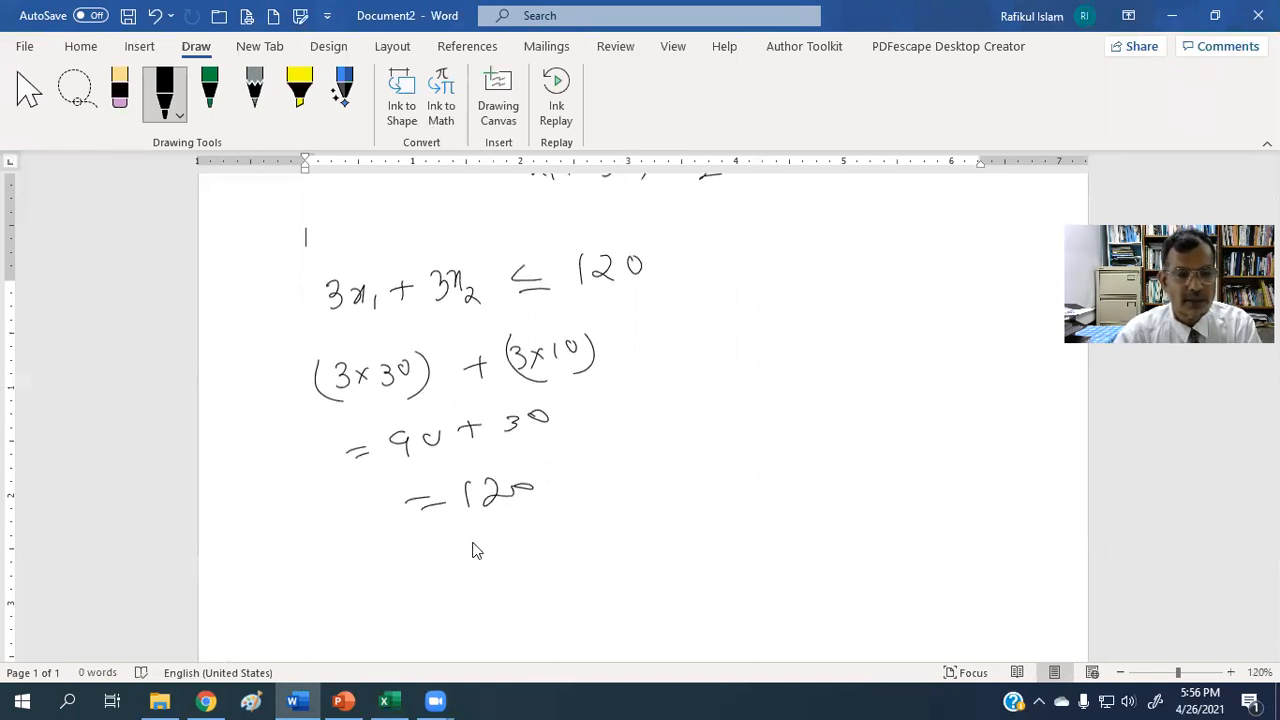
pyautogui.moveTo(465, 557)
pyautogui.mouseDown()
pyautogui.moveTo(462, 586)
pyautogui.moveTo(517, 581)
pyautogui.mouseUp()
pyautogui.moveTo(536, 569); pyautogui.dragTo(527, 572)
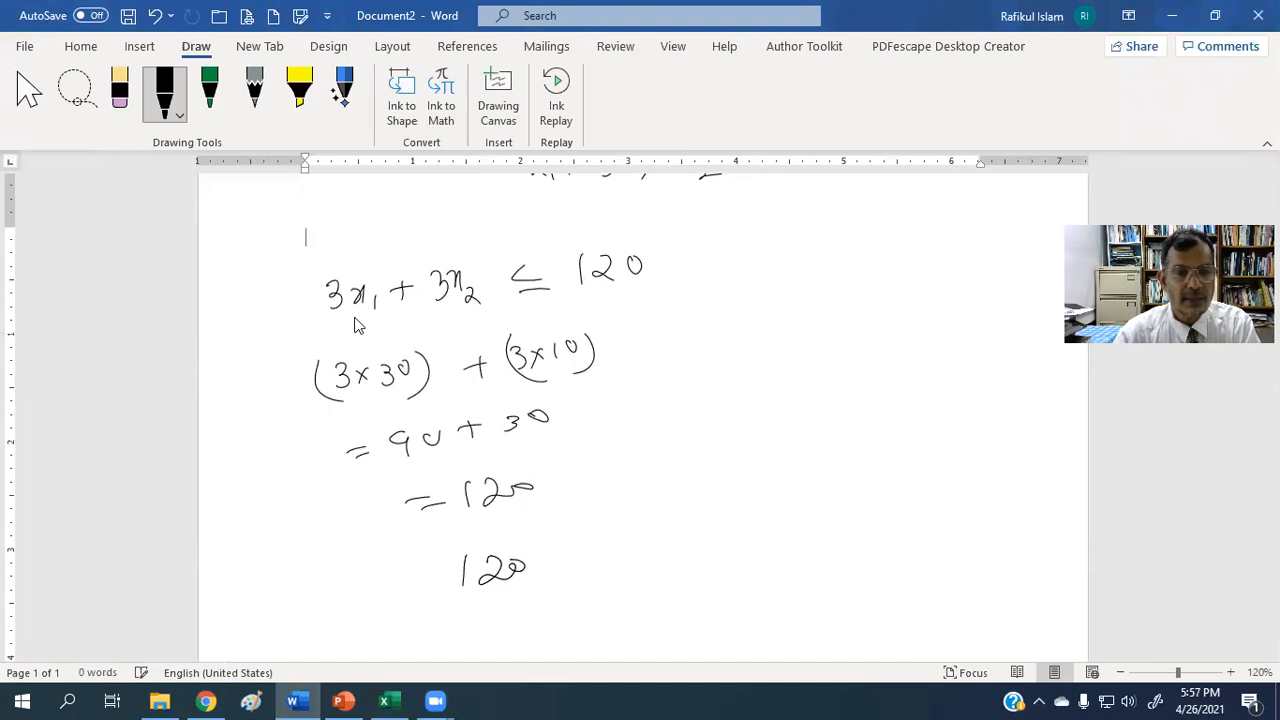
pyautogui.moveTo(308, 308); pyautogui.dragTo(442, 552)
pyautogui.moveTo(591, 578); pyautogui.dragTo(638, 574)
pyautogui.moveTo(668, 534); pyautogui.dragTo(667, 567)
pyautogui.moveTo(680, 542)
pyautogui.mouseDown()
pyautogui.moveTo(706, 566)
pyautogui.moveTo(712, 548)
pyautogui.mouseUp()
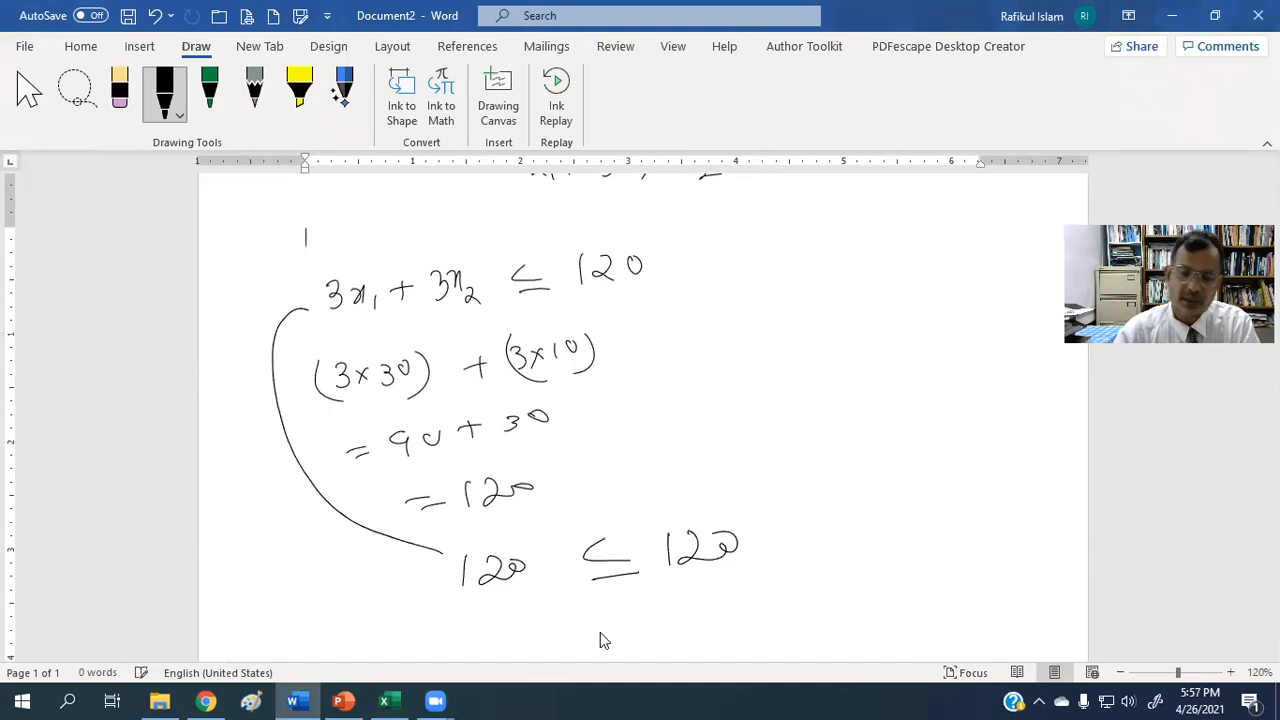
pyautogui.scroll(-1, 562, 581)
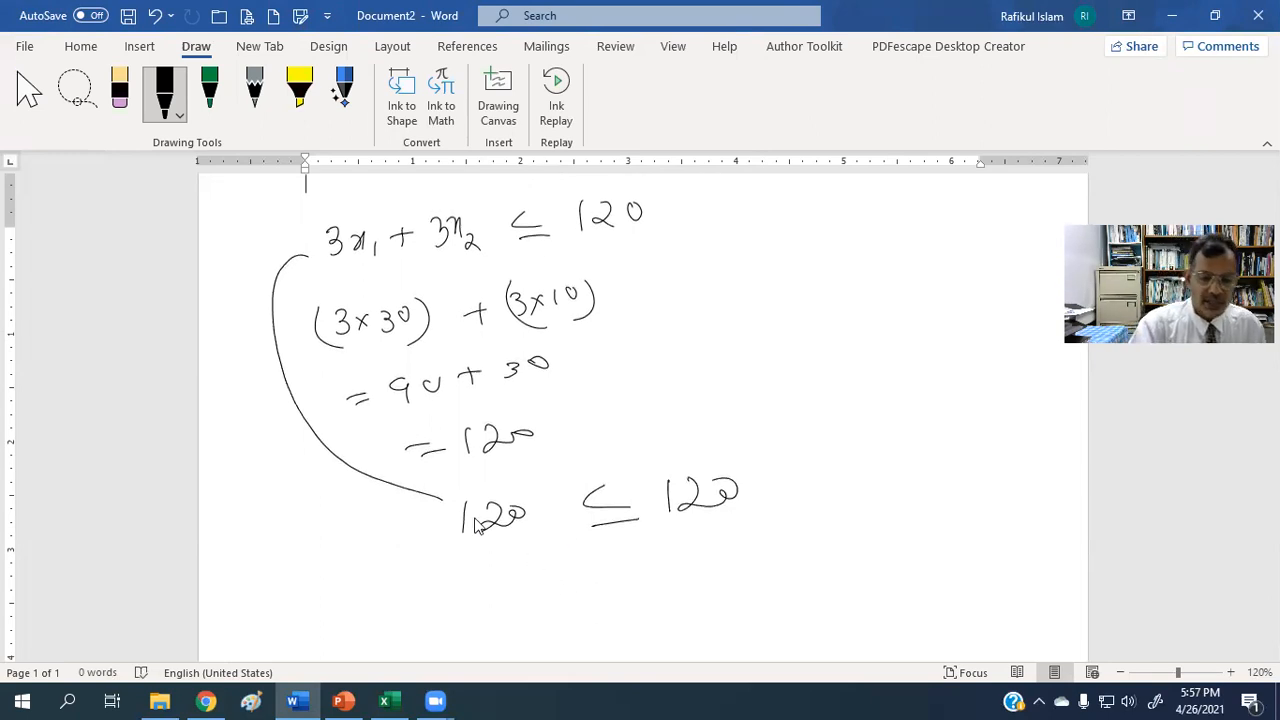
# Return to the Answer Report sheet in Excel, view the Solver parameters there, and close them without solving.
pyautogui.click(1172, 15)
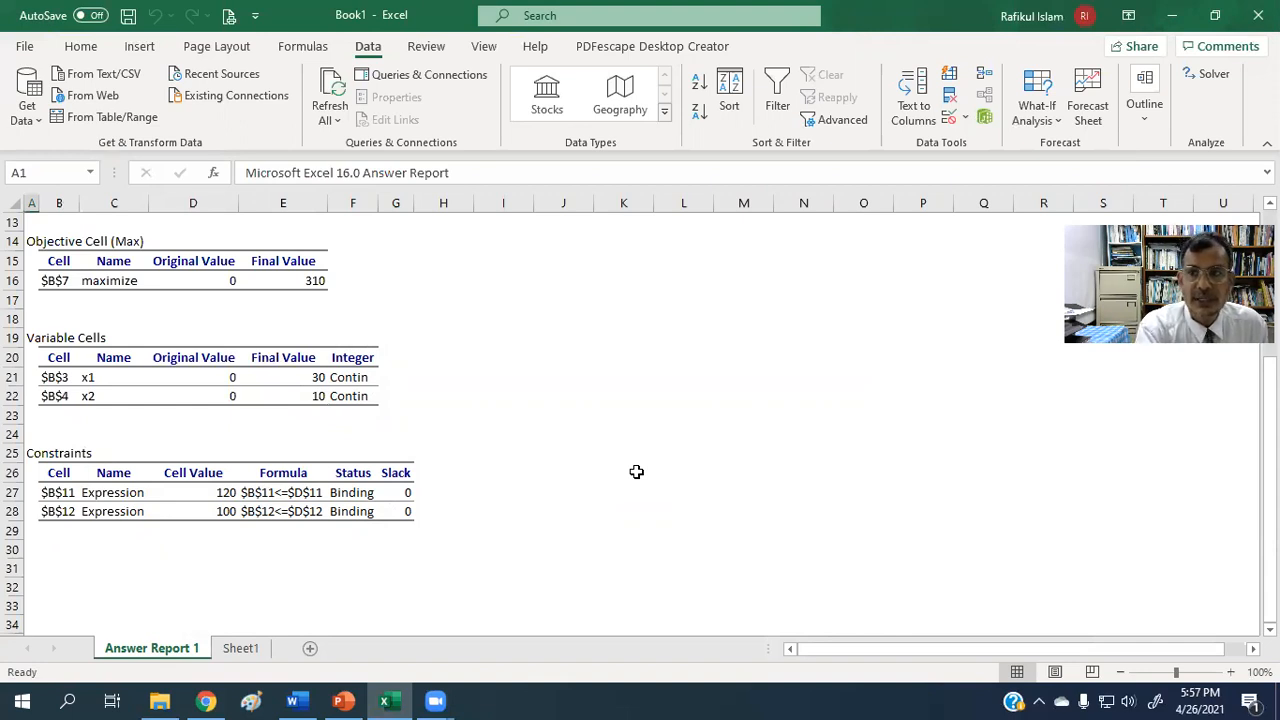
pyautogui.click(1214, 76)
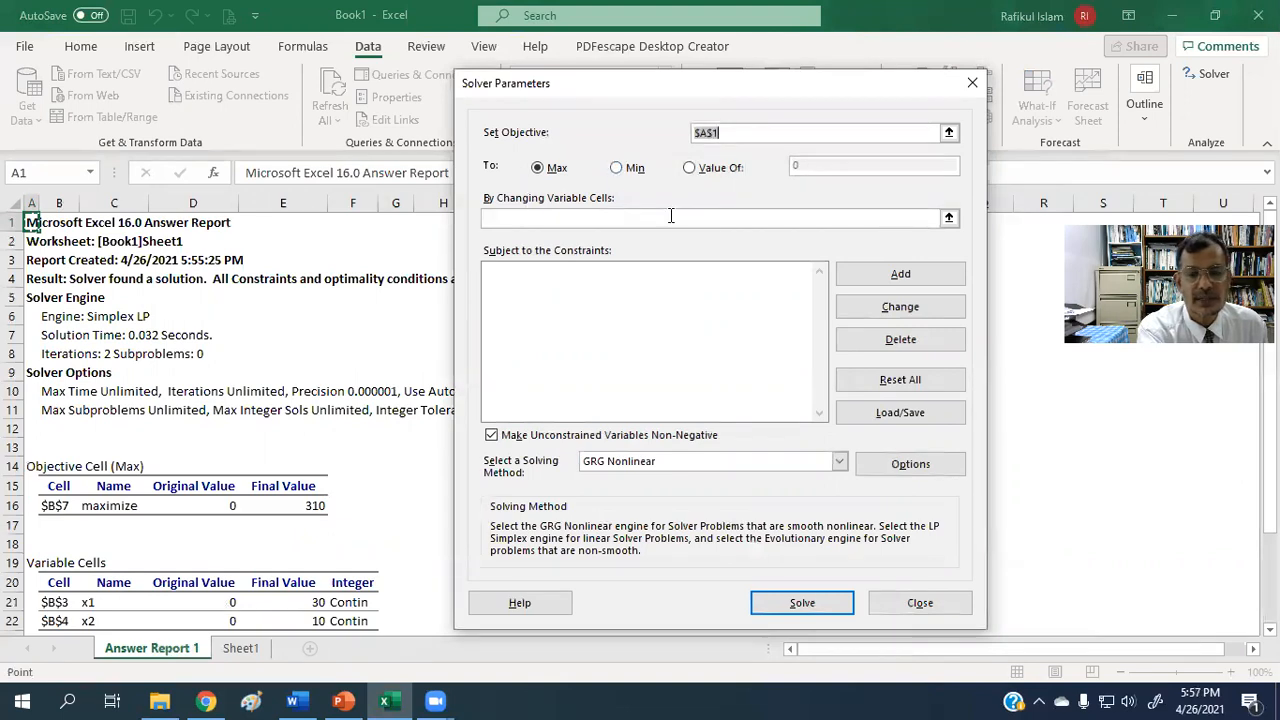
pyautogui.click(906, 606)
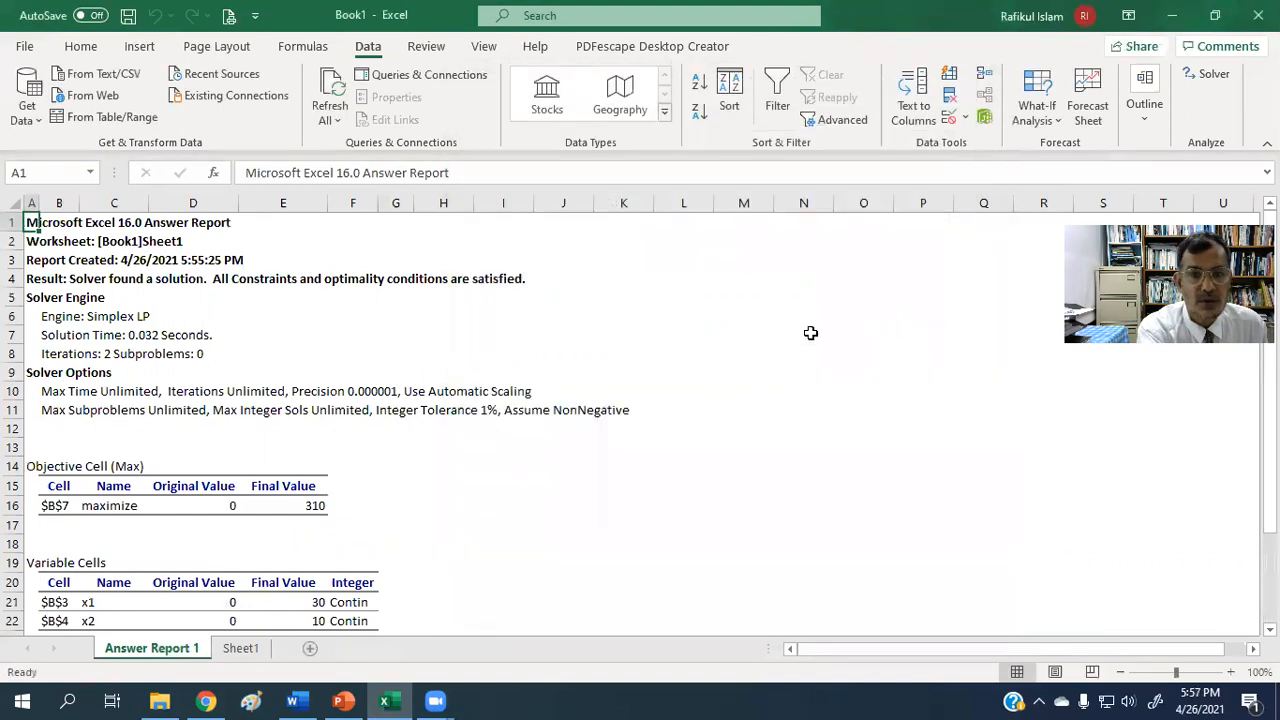